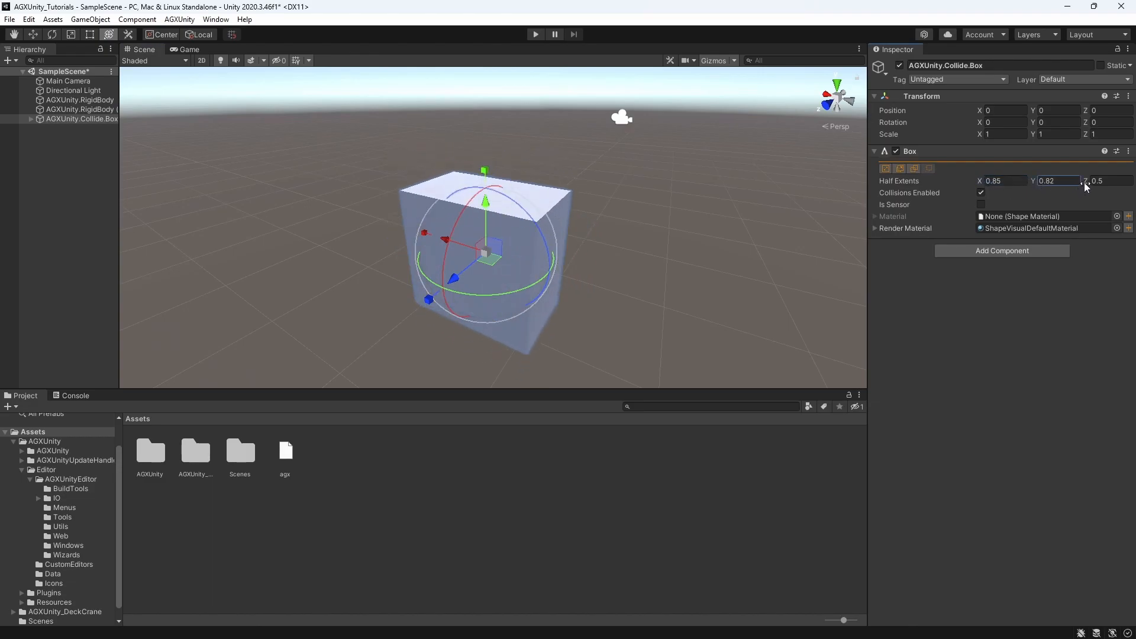
Resize the box collision shape with its edit handles to half extents of about 1.63, 1.01 and 0.76.
left_click(885, 170)
left_click_drag(562, 276, 612, 289)
left_click_drag(421, 232, 378, 222)
left_click_drag(466, 172, 465, 140)
mouse_move(427, 264)
left_mouse_down()
mouse_move(406, 278)
mouse_move(415, 271)
left_mouse_up()
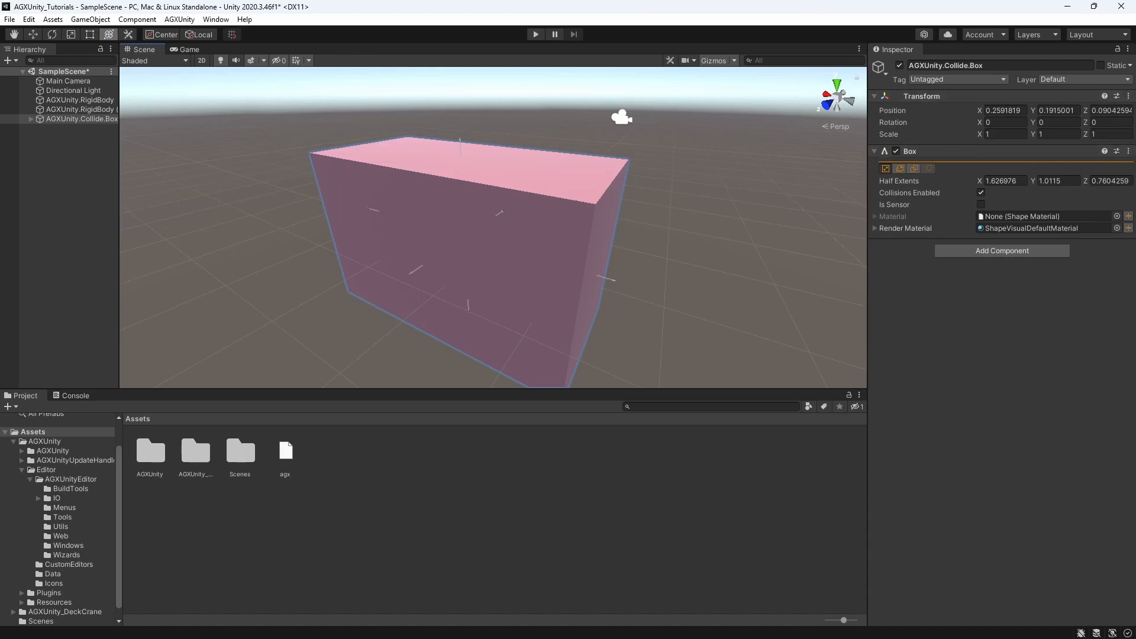
Examine the resized box, its Collisions Enabled setting and the components of its child visual object.
left_click_drag(534, 238, 577, 238, "alt")
middle_click_drag(540, 264, 537, 248)
left_click_drag(537, 249, 508, 253, "alt")
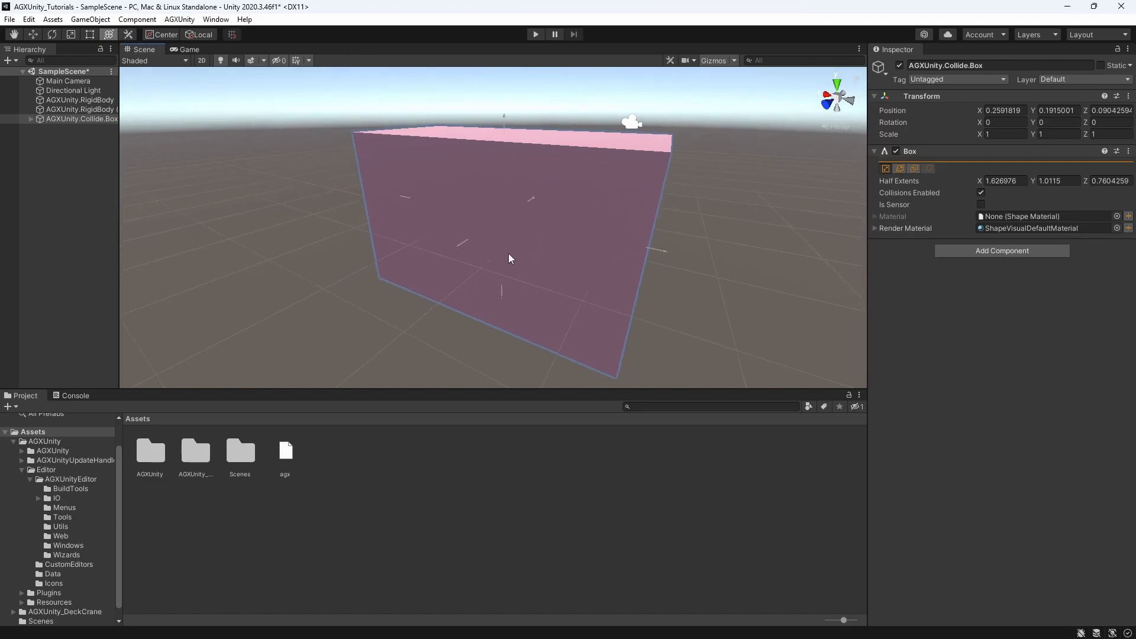
left_click_drag(521, 201, 522, 197, "alt")
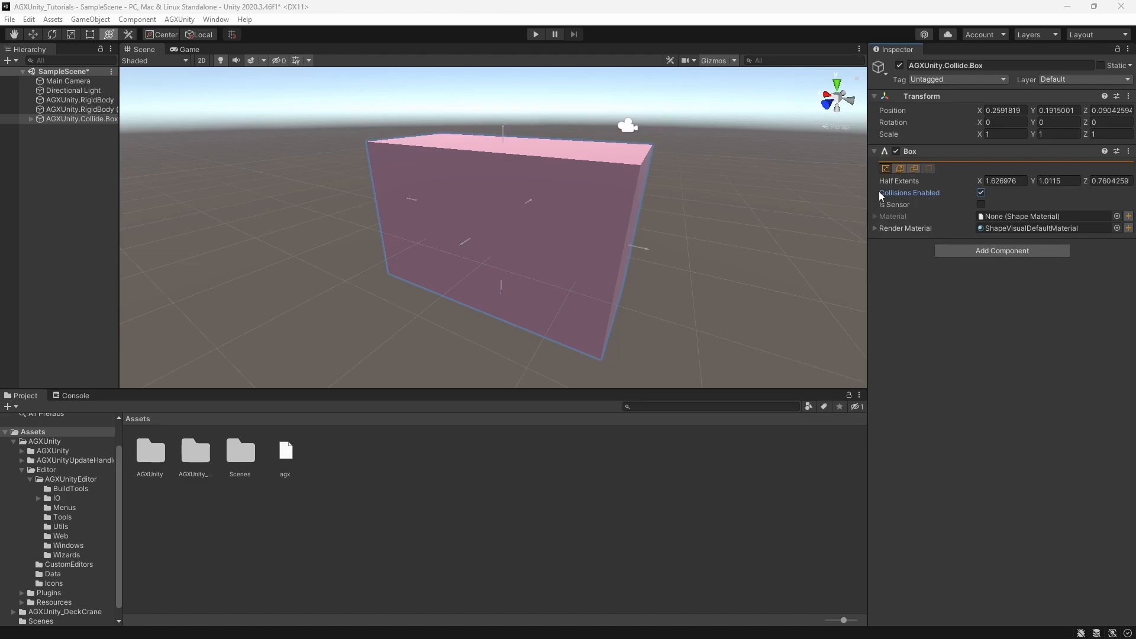
left_click(980, 193)
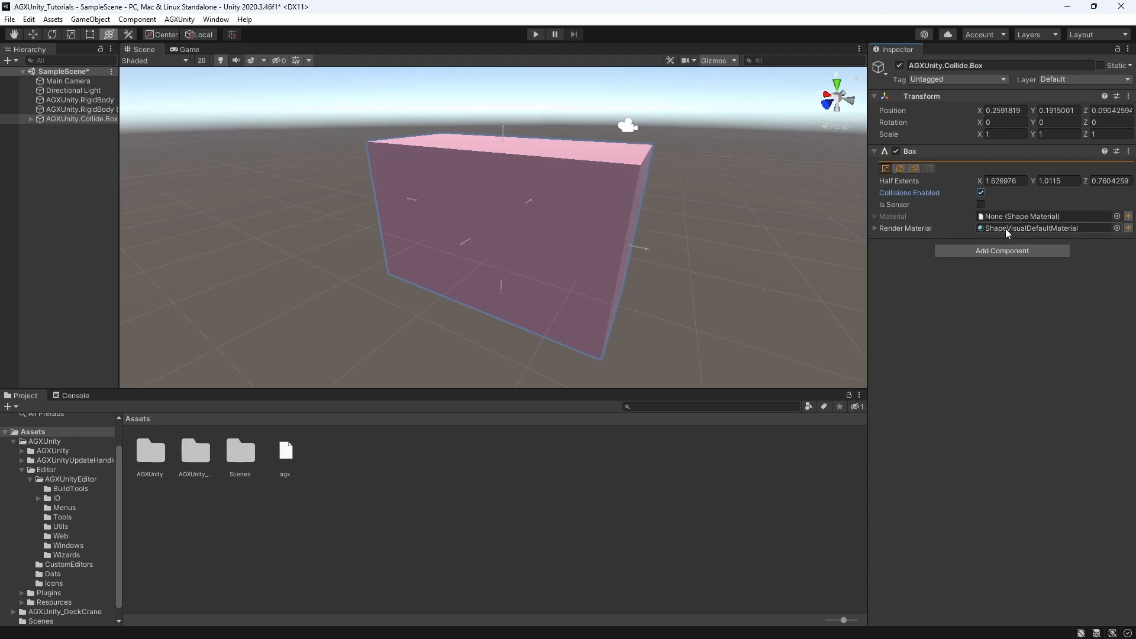
left_click(31, 119)
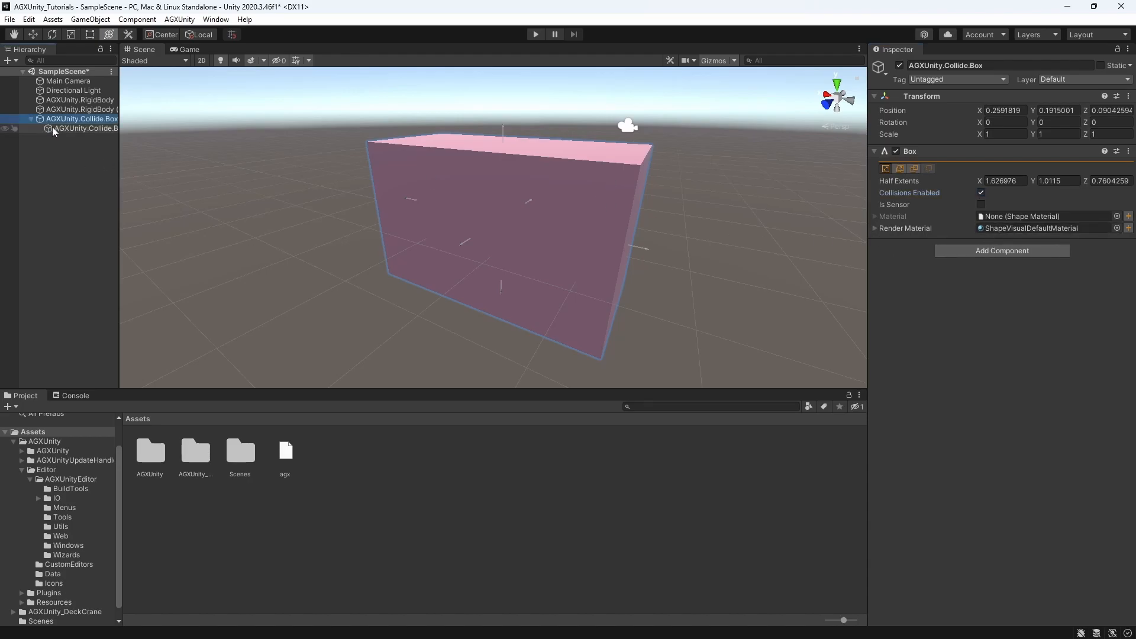
left_click(84, 128)
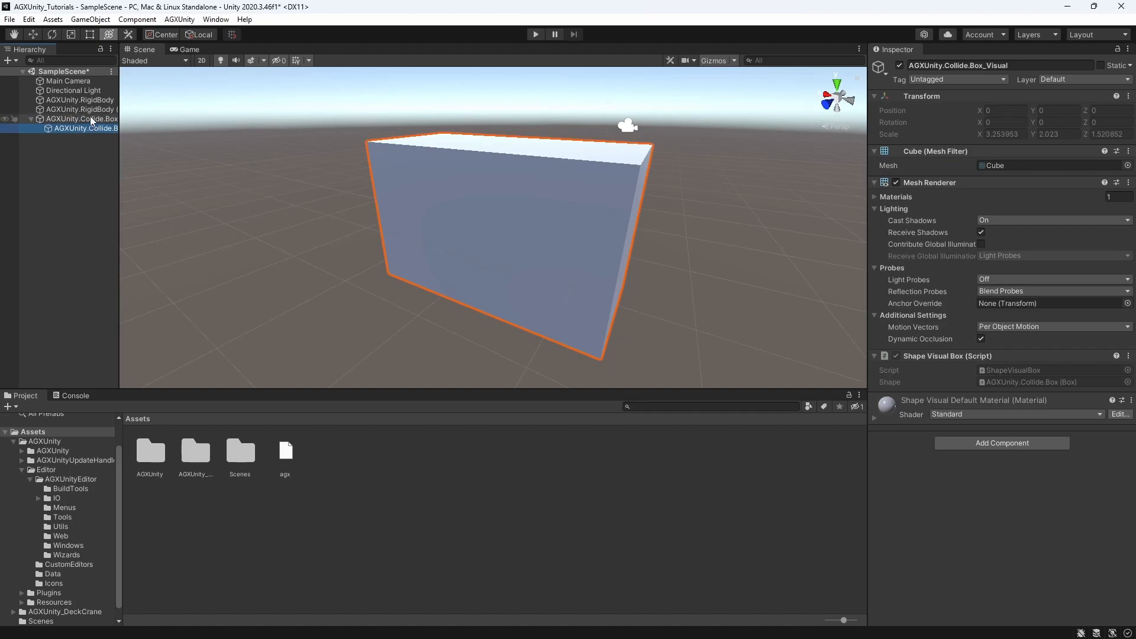
left_click(89, 118)
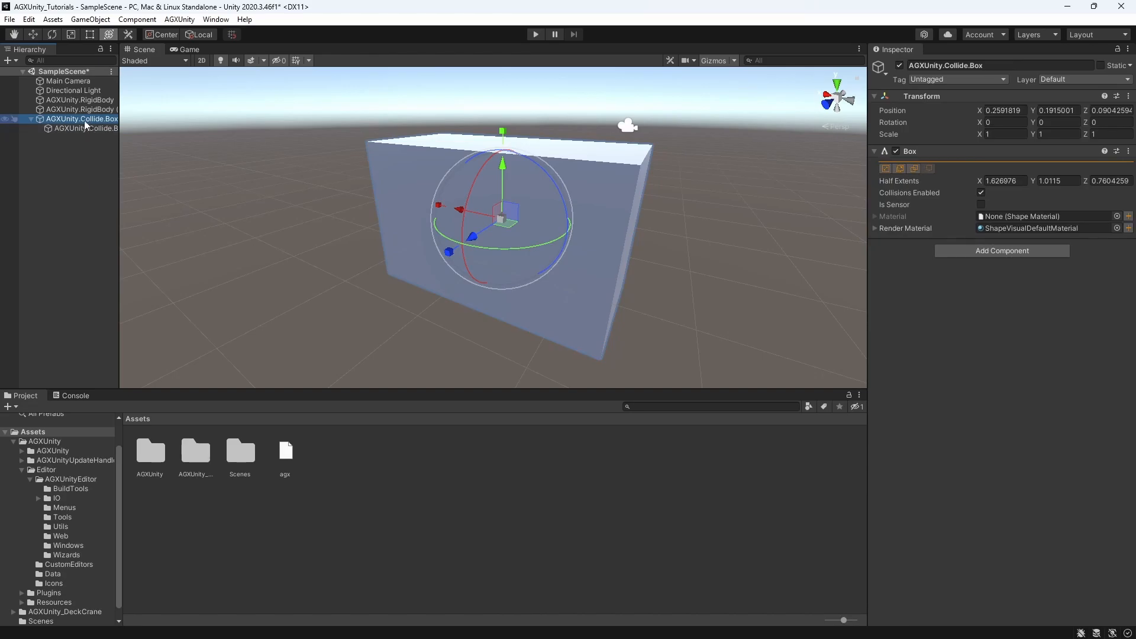
Add an AGXUnity sphere collision shape and move it out of the box to about X -2.19.
left_click(179, 19)
mouse_move(200, 52)
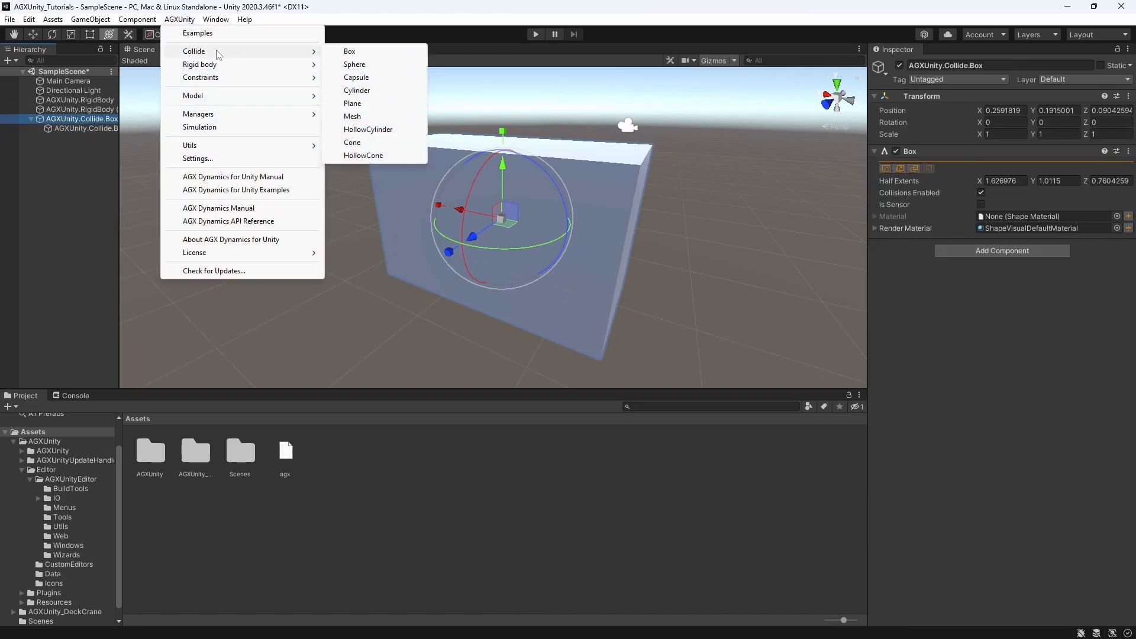
left_click(353, 65)
left_click_drag(466, 218, 650, 266)
key("f")
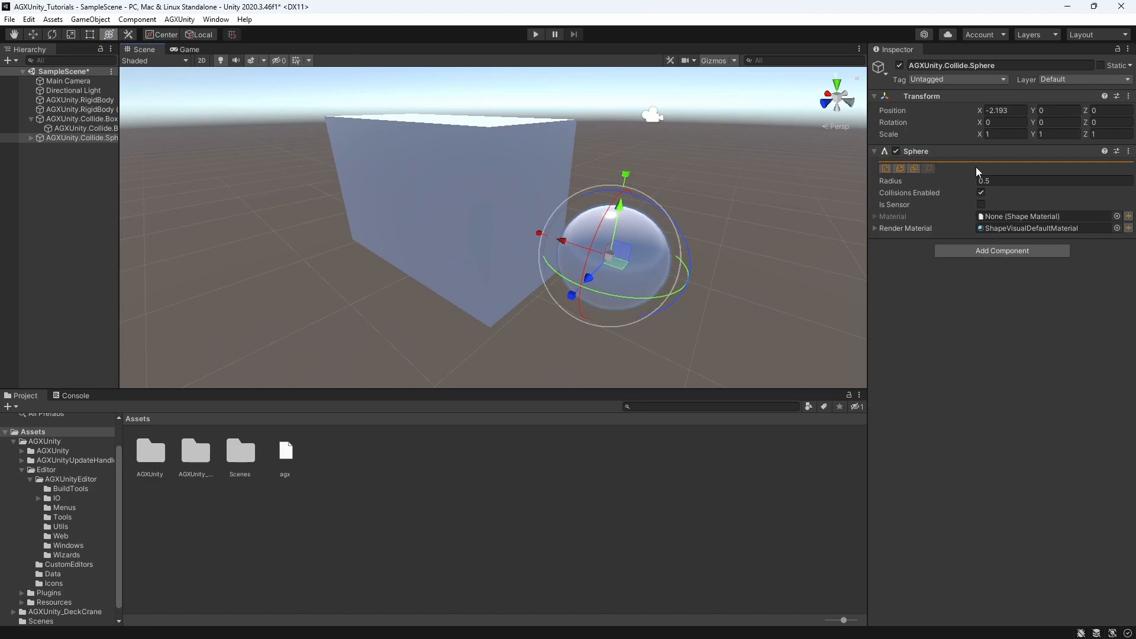
Set the sphere's radius to 0.54, then resize it with its edit handles to a radius of about 0.70.
left_click_drag(975, 180, 981, 183)
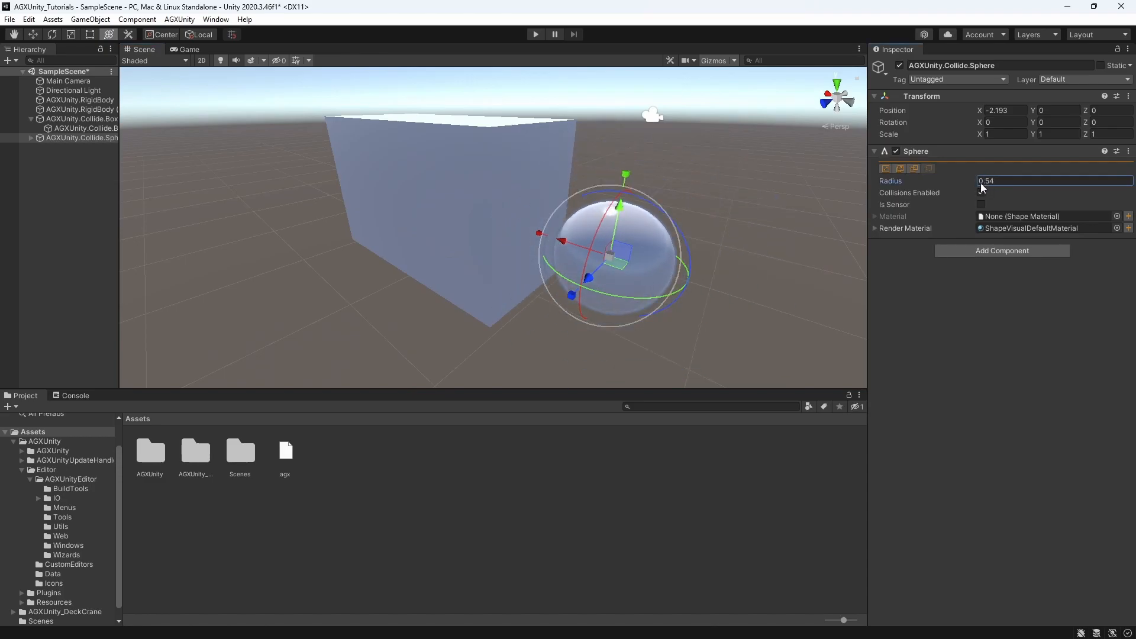
left_click(885, 168)
mouse_move(694, 284)
left_mouse_down()
mouse_move(746, 303)
mouse_move(844, 289)
mouse_move(673, 246)
mouse_move(710, 281)
left_mouse_up()
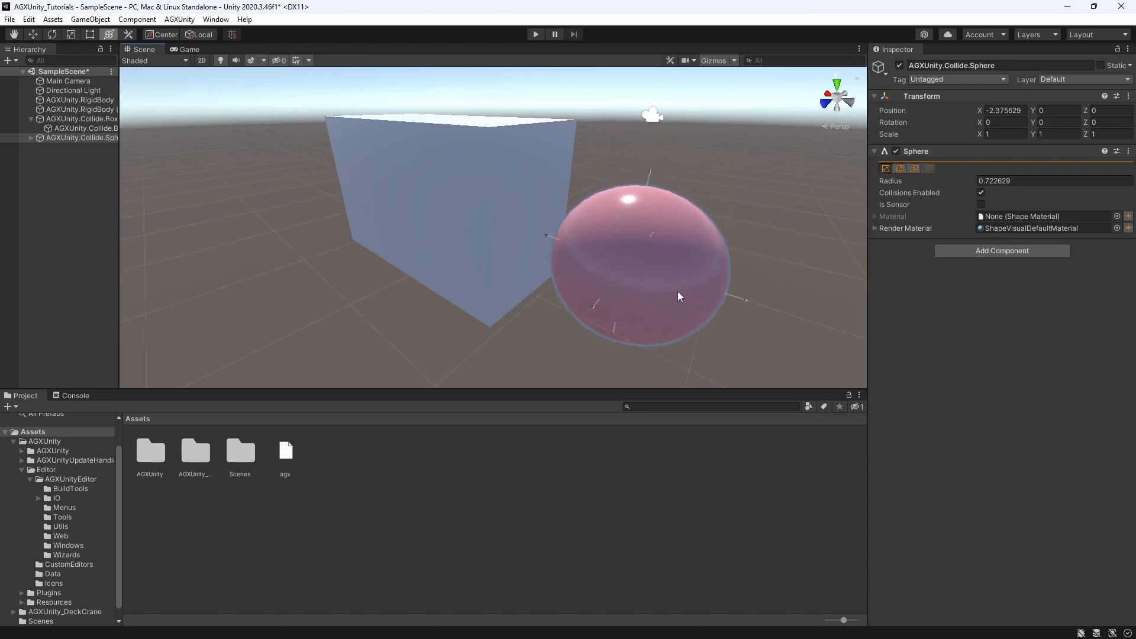
mouse_move(594, 312)
left_mouse_down()
mouse_move(572, 306)
mouse_move(573, 356)
mouse_move(584, 299)
left_mouse_up()
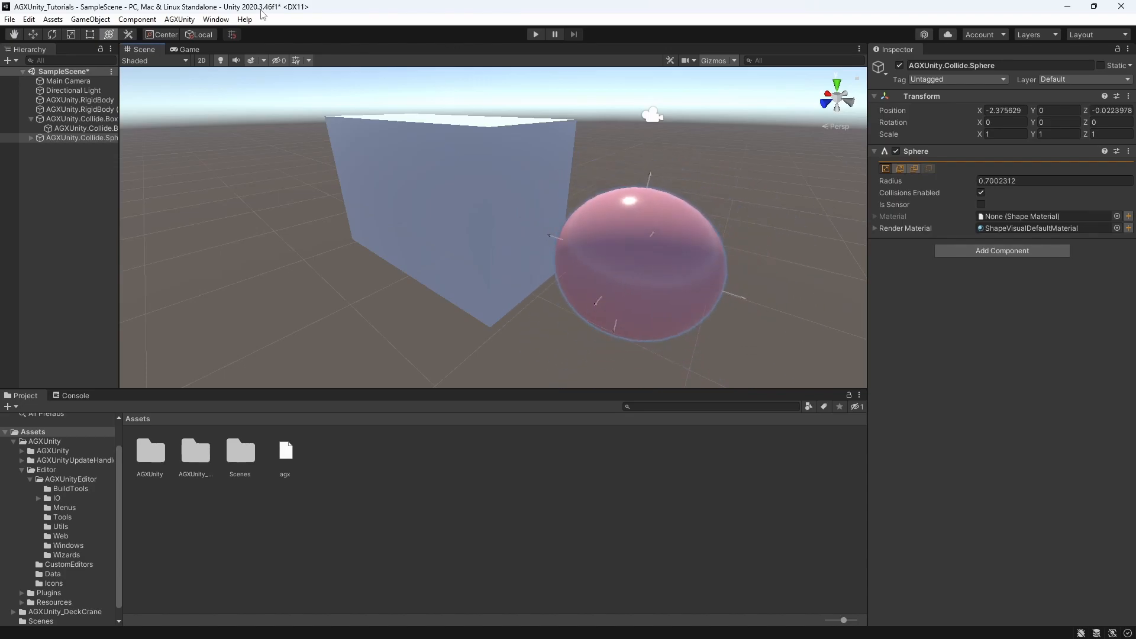
Add a capsule collision shape at about X -3.39 and set its radius to 0.49 and height to 0.88.
left_click(177, 19)
mouse_move(202, 51)
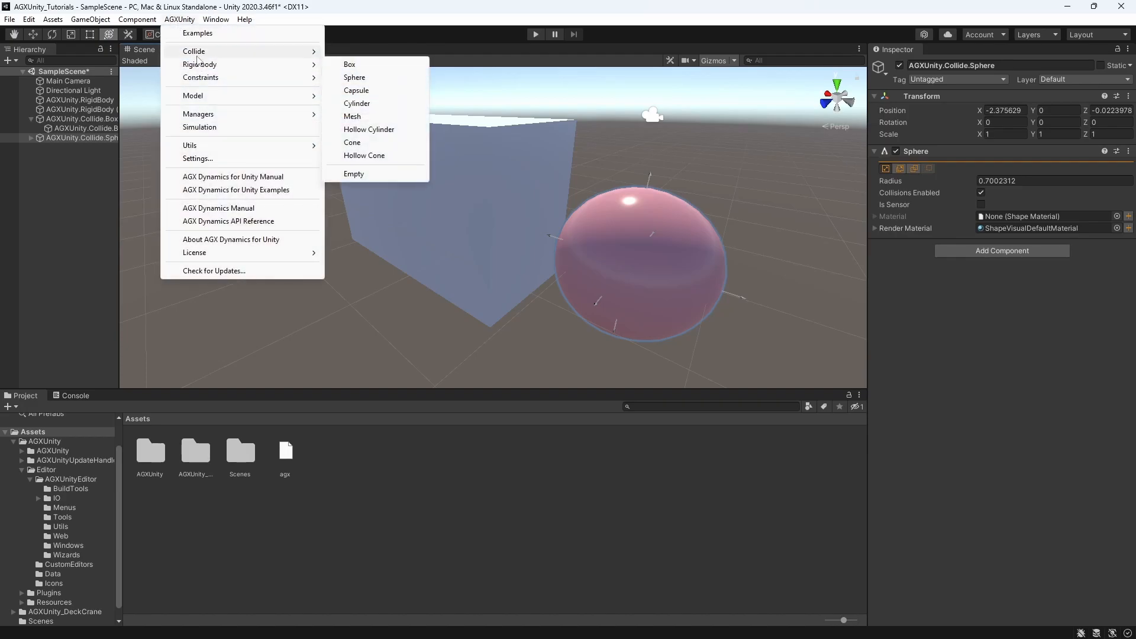
left_click(353, 79)
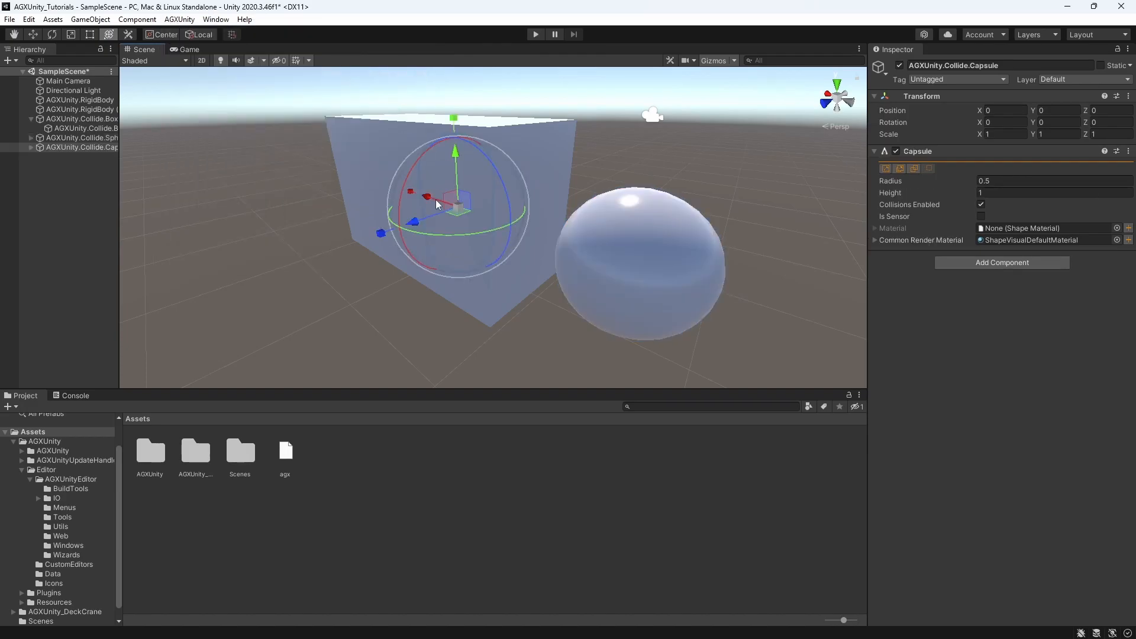
left_click_drag(426, 197, 711, 286)
scroll(710, 281, "down", 5)
middle_click_drag(680, 267, 631, 210)
right_click_drag(633, 210, 710, 207)
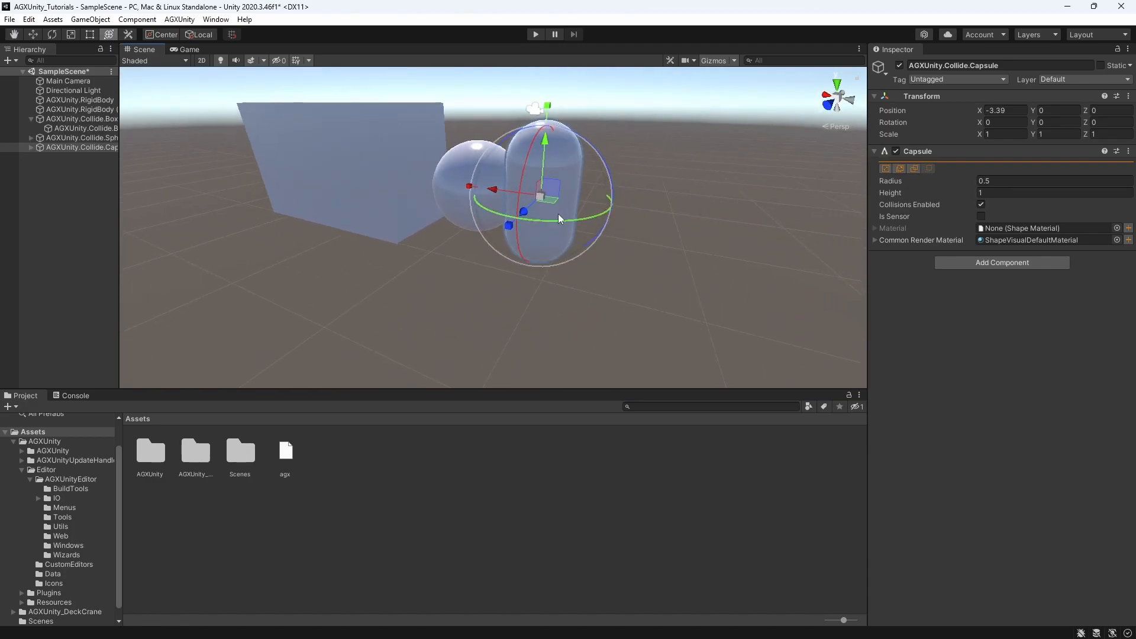
left_click_drag(972, 180, 974, 194)
Add a cylinder collision shape and move it beside the capsule to about X -4.9.
left_click(179, 19)
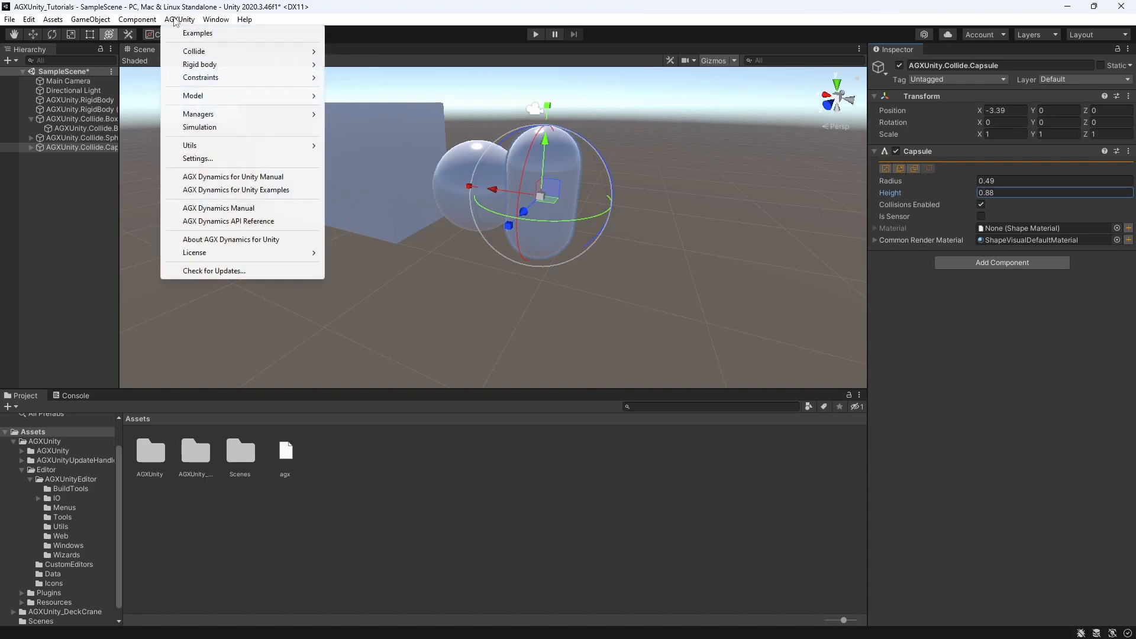
mouse_move(204, 52)
left_click(356, 92)
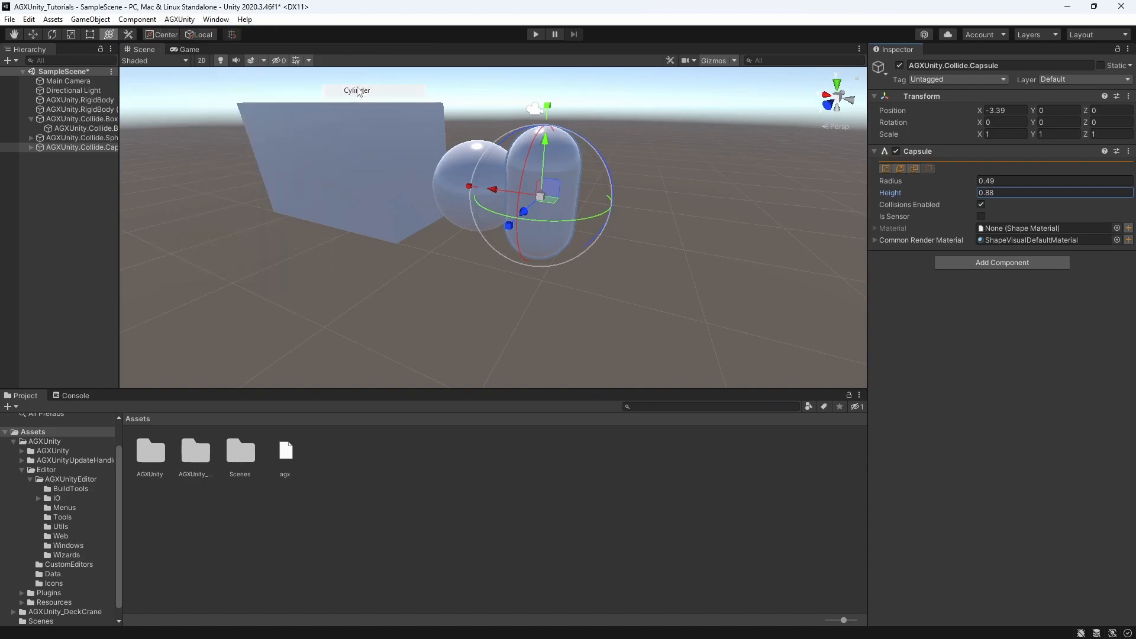
left_click_drag(334, 171, 605, 213)
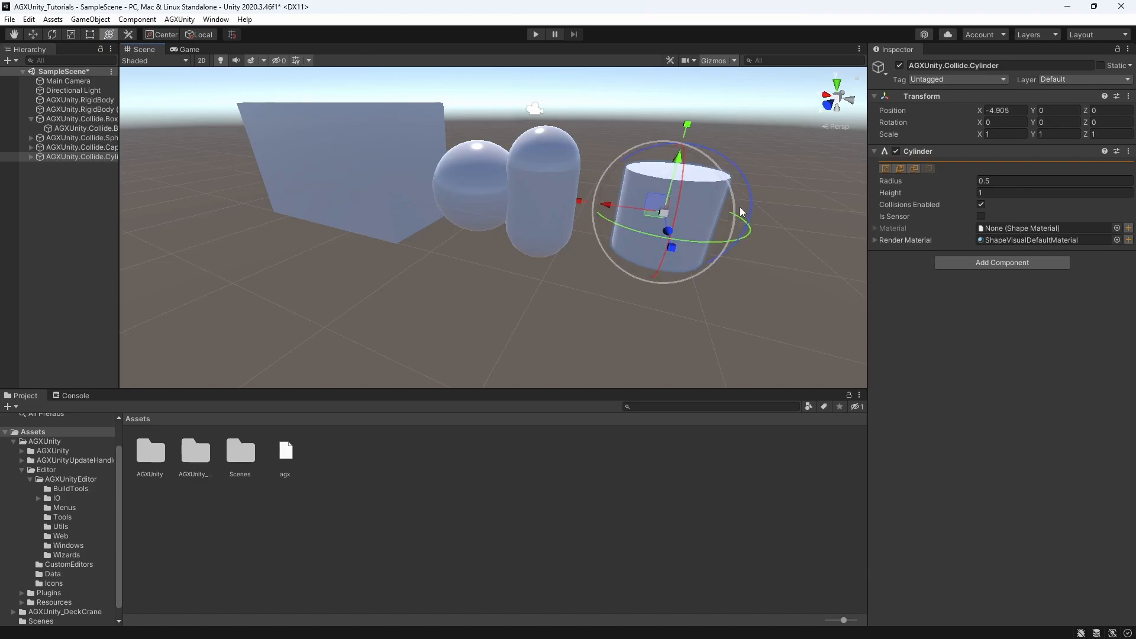
Add a plane collision shape and lower it below the other shapes to about Y -1.62.
left_click(179, 19)
mouse_move(200, 52)
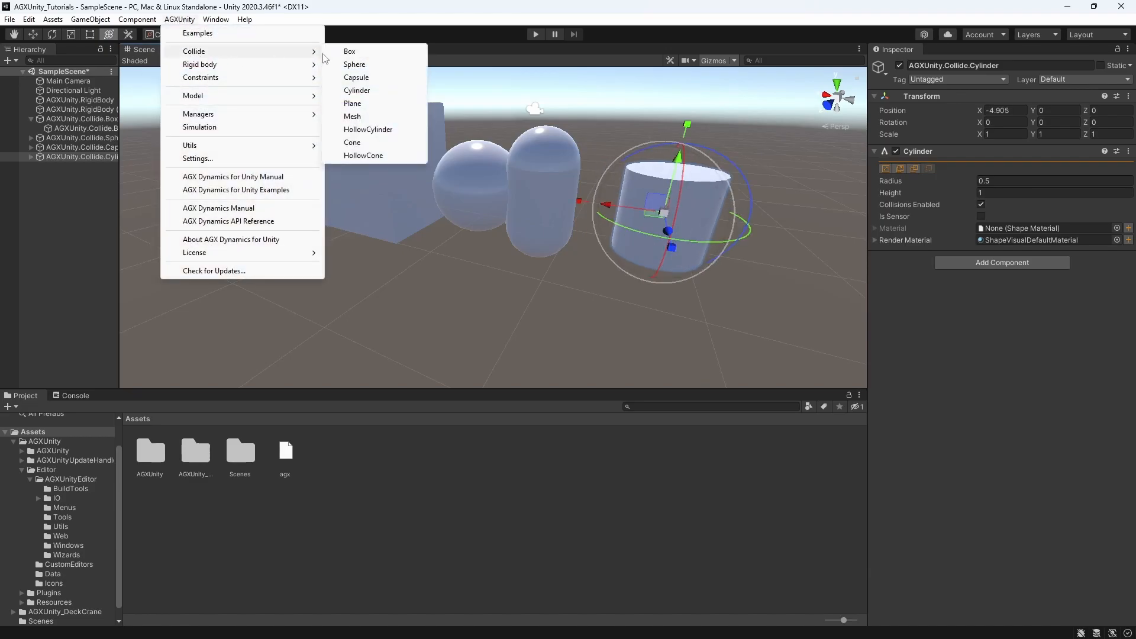
left_click(352, 103)
left_click_drag(360, 118, 374, 195)
middle_click_drag(253, 271, 231, 151)
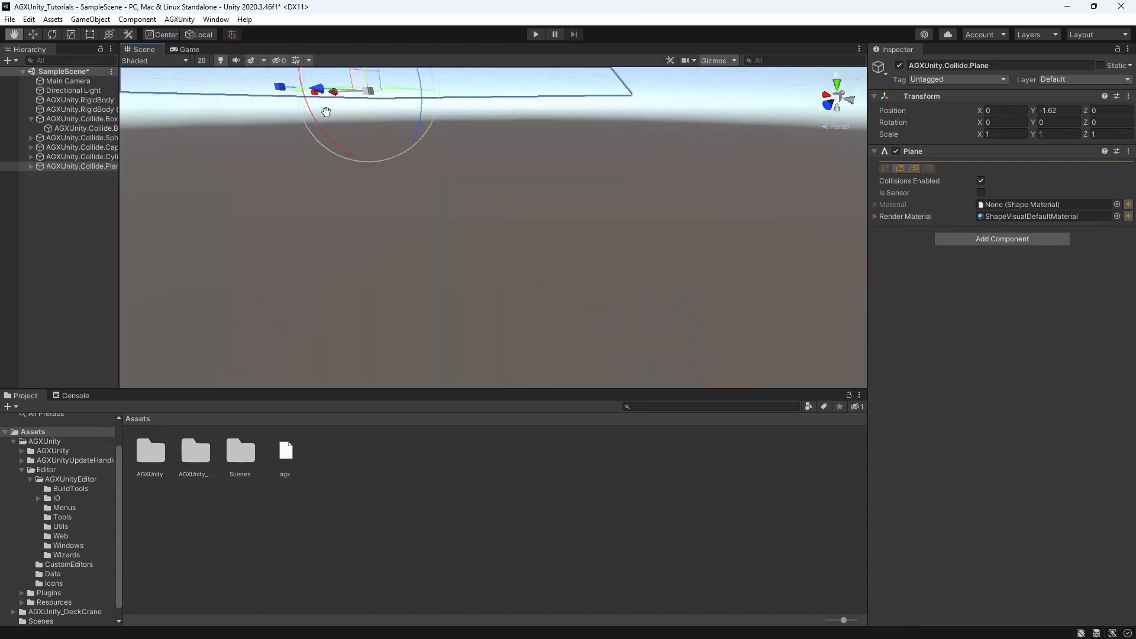
middle_click_drag(326, 111, 315, 62)
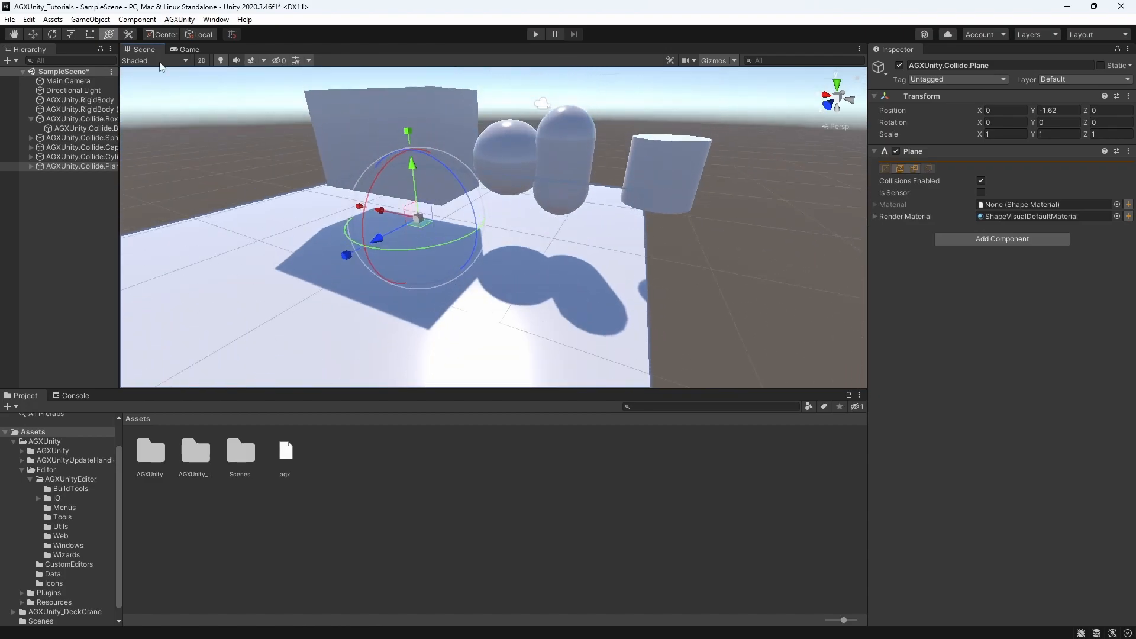
Add an AGXUnity mesh collision shape to the scene.
left_click(176, 19)
mouse_move(201, 54)
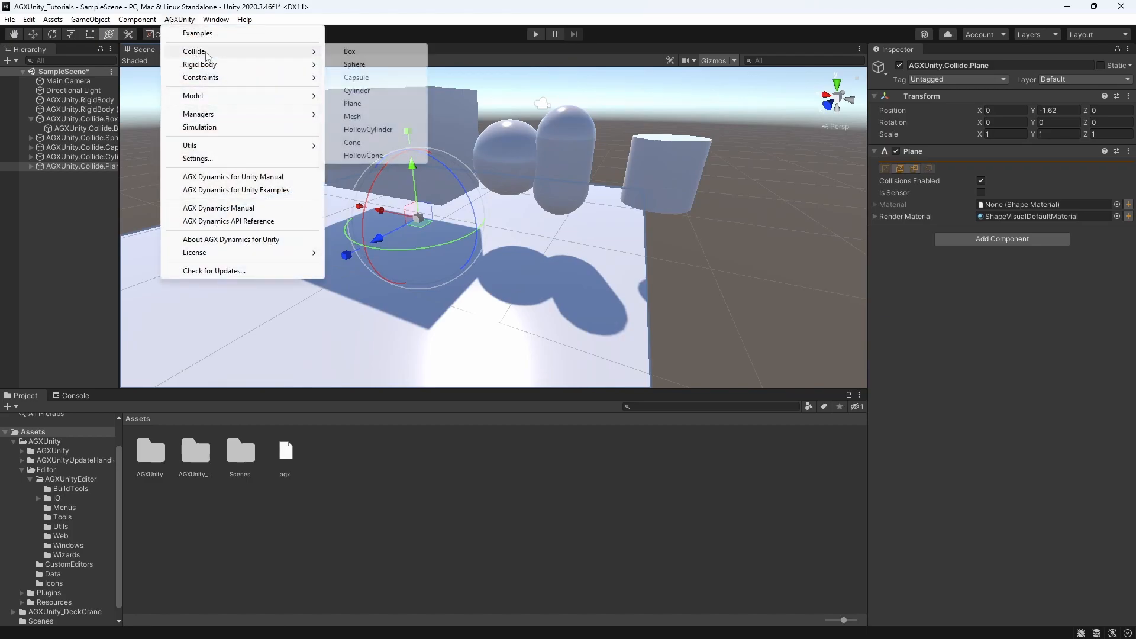
left_click(352, 117)
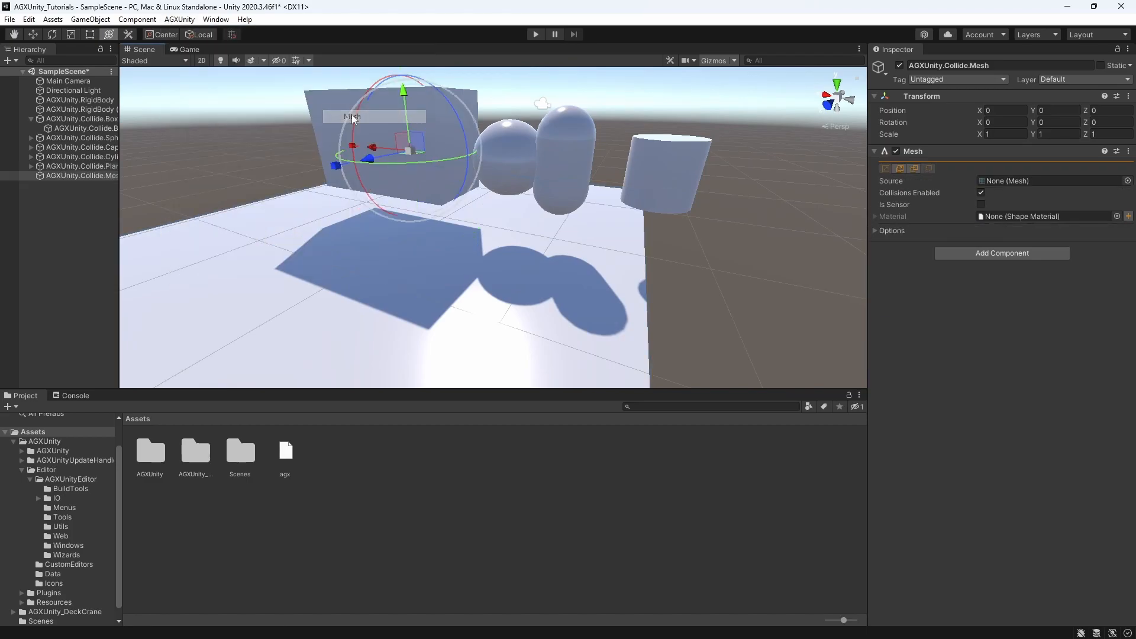
scroll(540, 176, "down", 2)
middle_click_drag(523, 177, 501, 186)
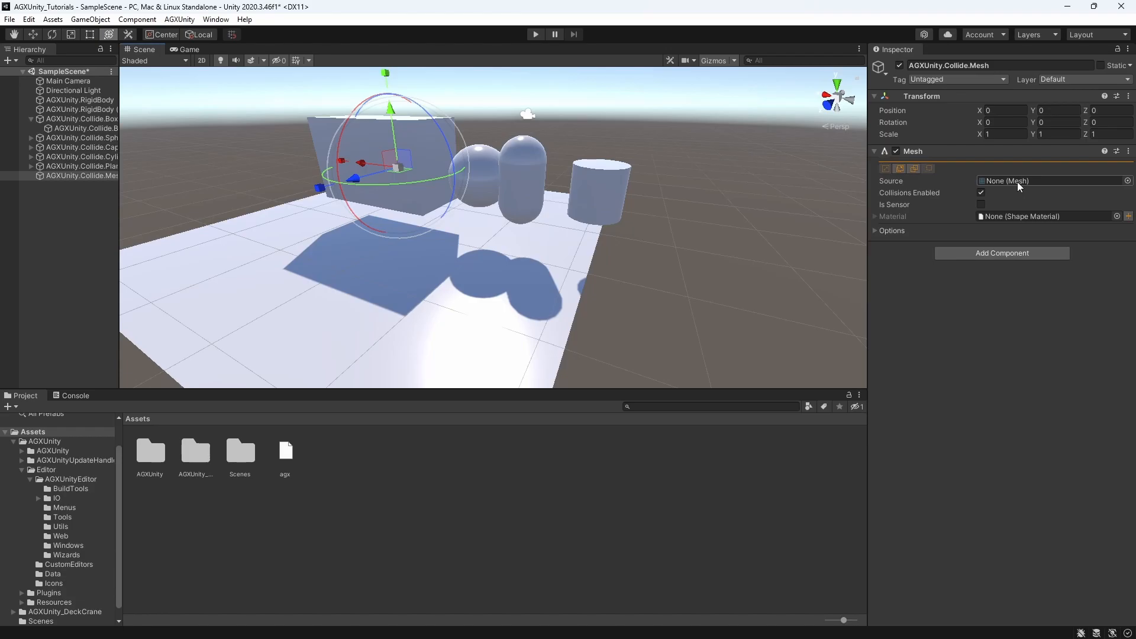
Make sure Read/Write Enabled is on in the import settings of the knight model in the Scenes folder.
double_click(240, 453)
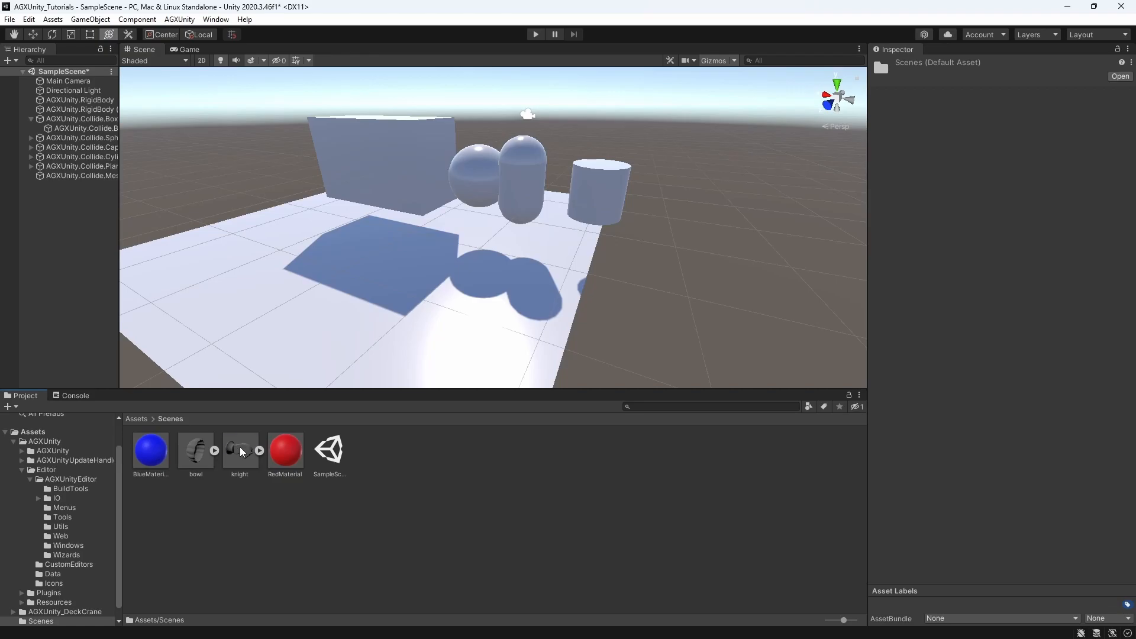
left_click(241, 452)
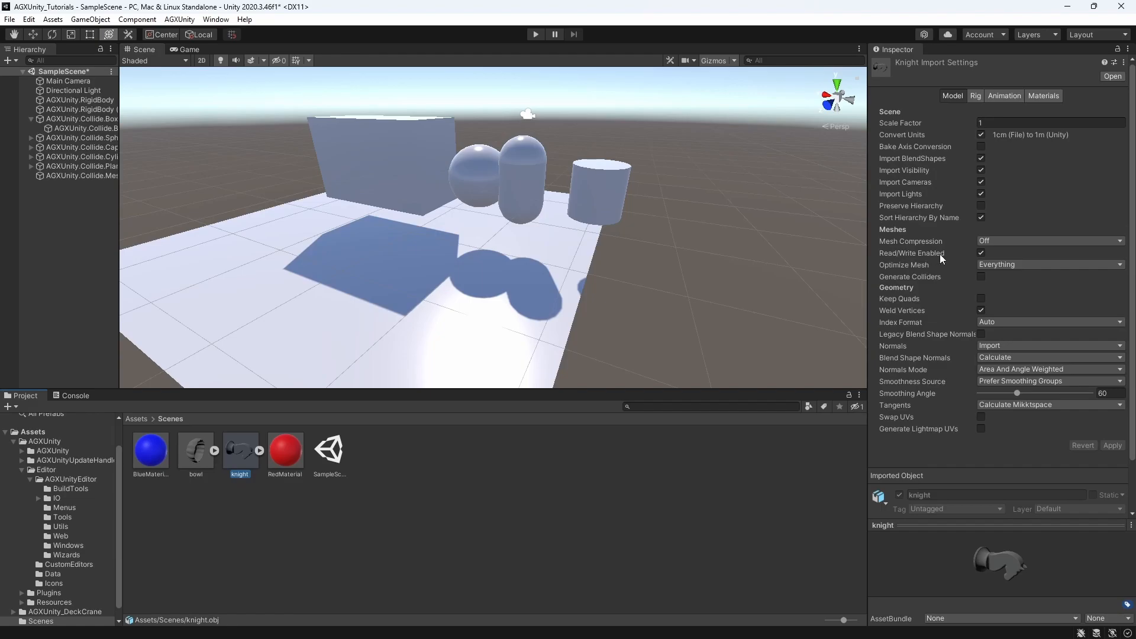
left_click(980, 254)
left_click(981, 253)
left_click(981, 253)
left_click(981, 253)
left_click_drag(519, 229, 521, 213, "alt")
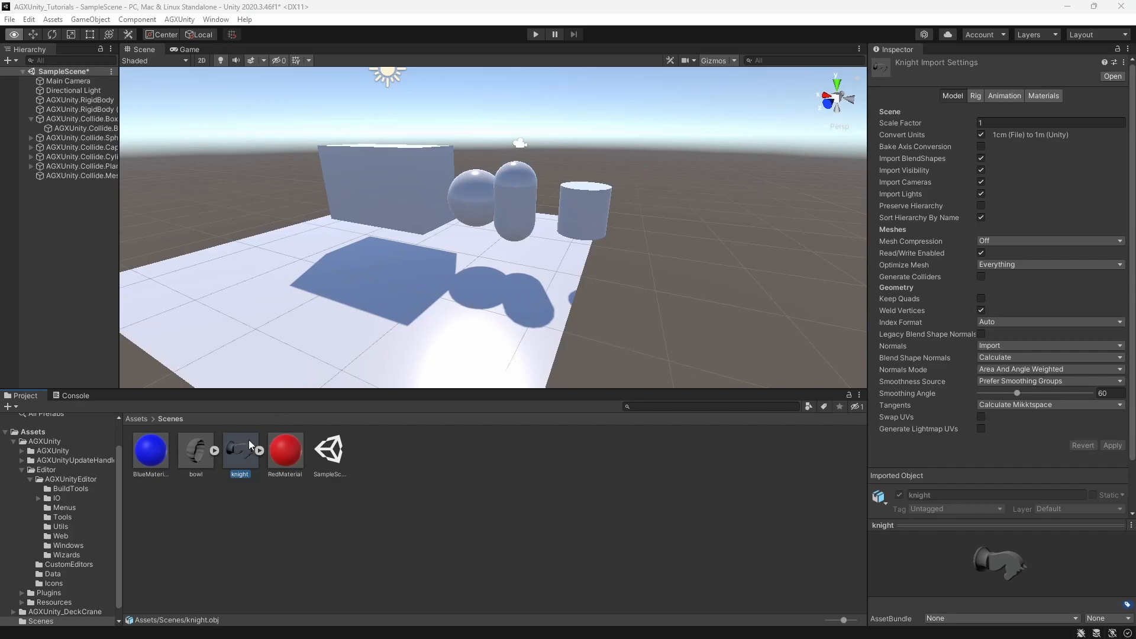
Assign the knight model's Component2107\Solid mesh as the mesh shape's source and move the shape to about X -6.43.
left_click(80, 175)
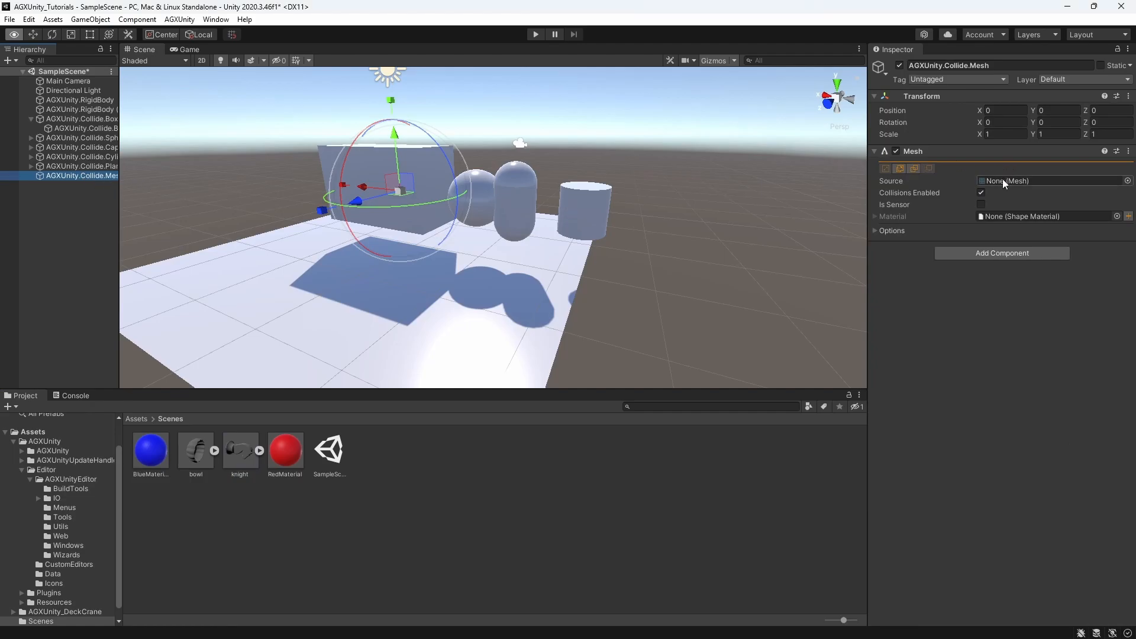
left_click(260, 451)
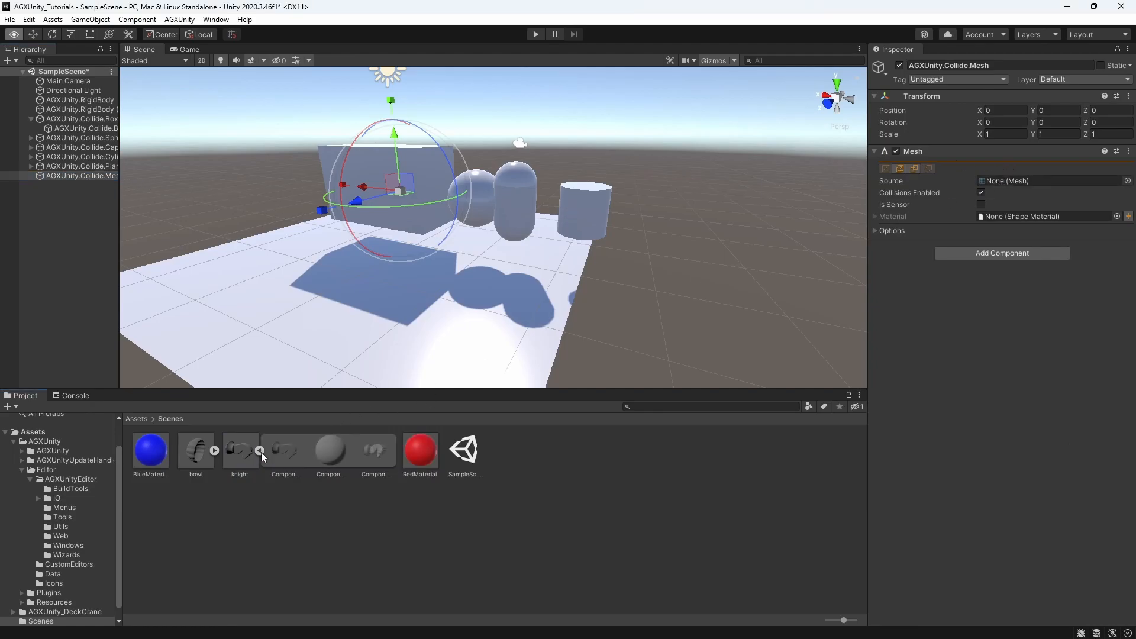
left_click(374, 452)
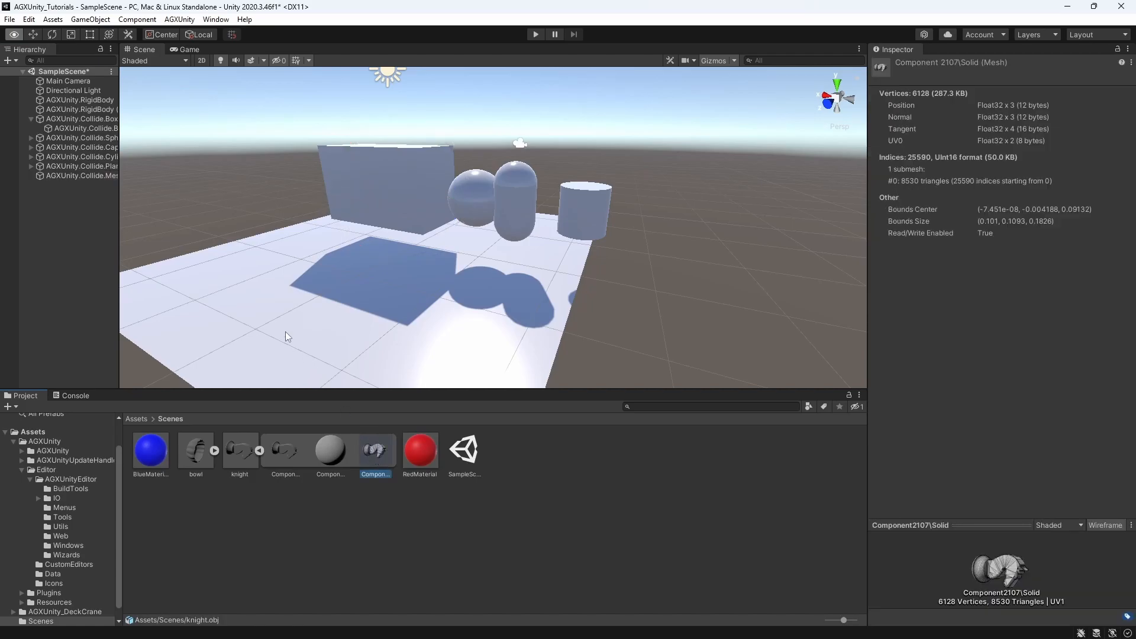
left_click(83, 176)
left_click_drag(374, 453, 1011, 183)
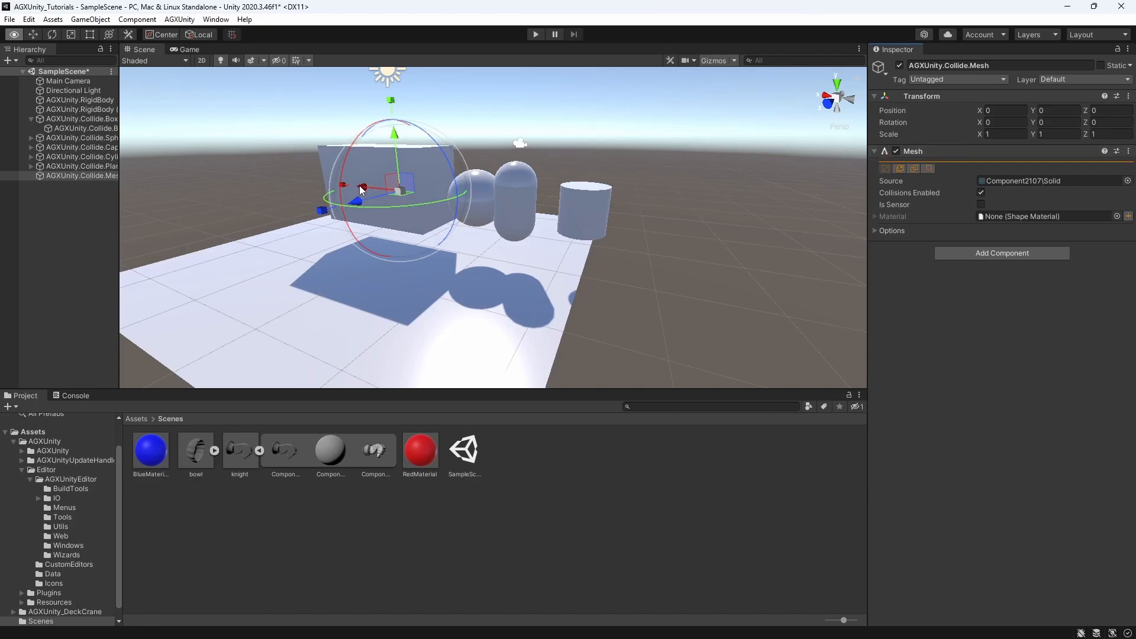
left_click_drag(359, 188, 612, 220)
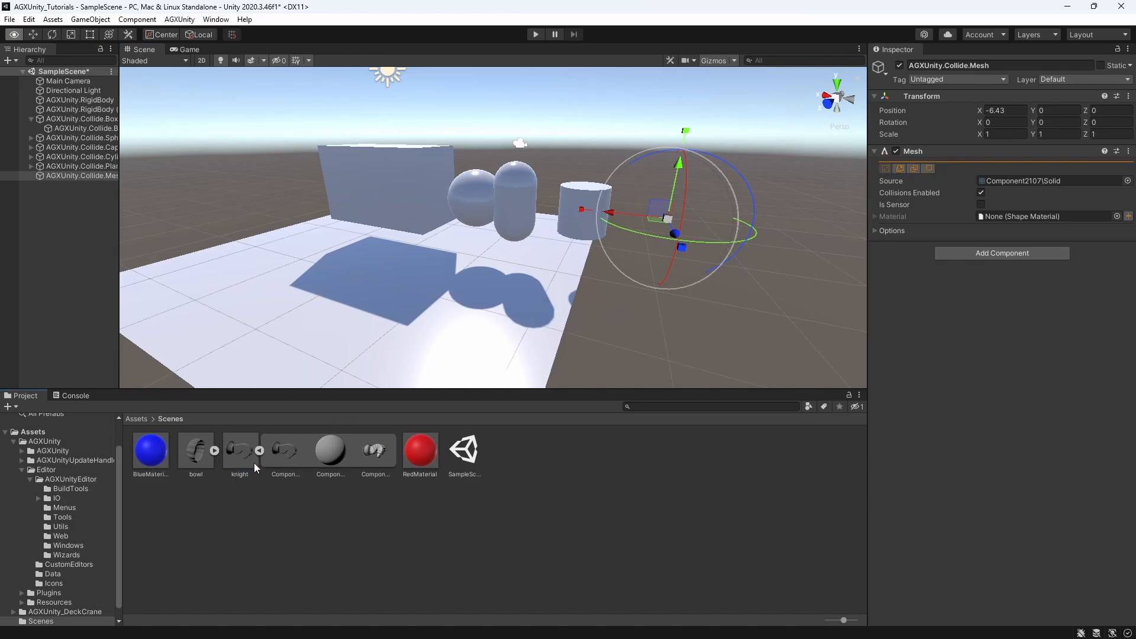
Create a visual representation of the mesh shape named AGXUnity.Collide.Mesh_Visual with ShapeVisualDefaultMaterial and frame it.
left_click(929, 168)
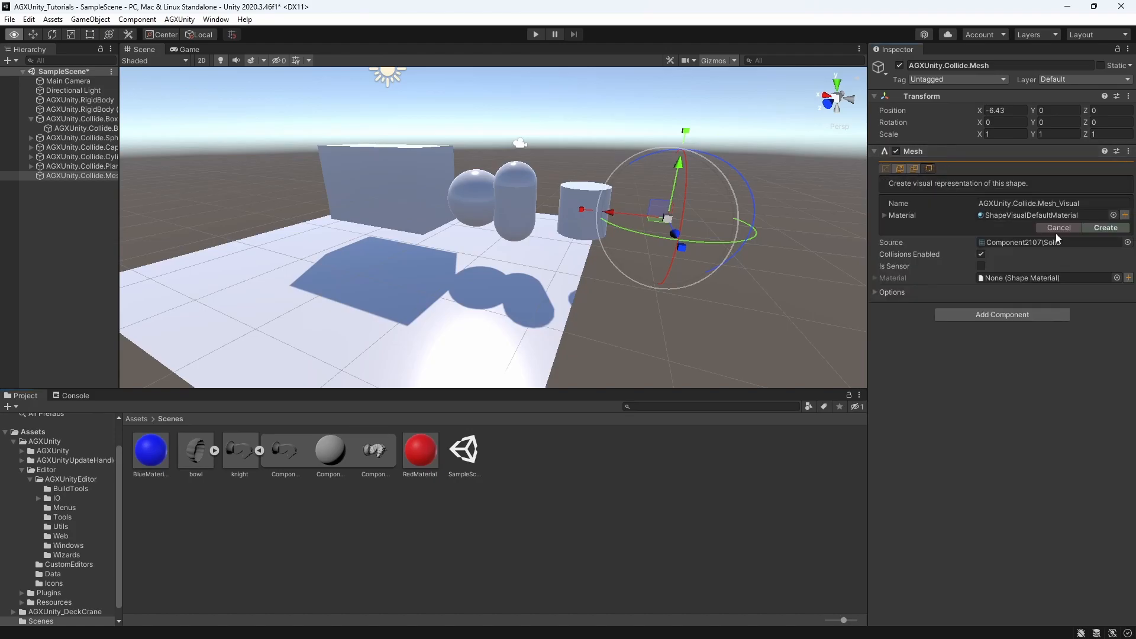
left_click(1106, 228)
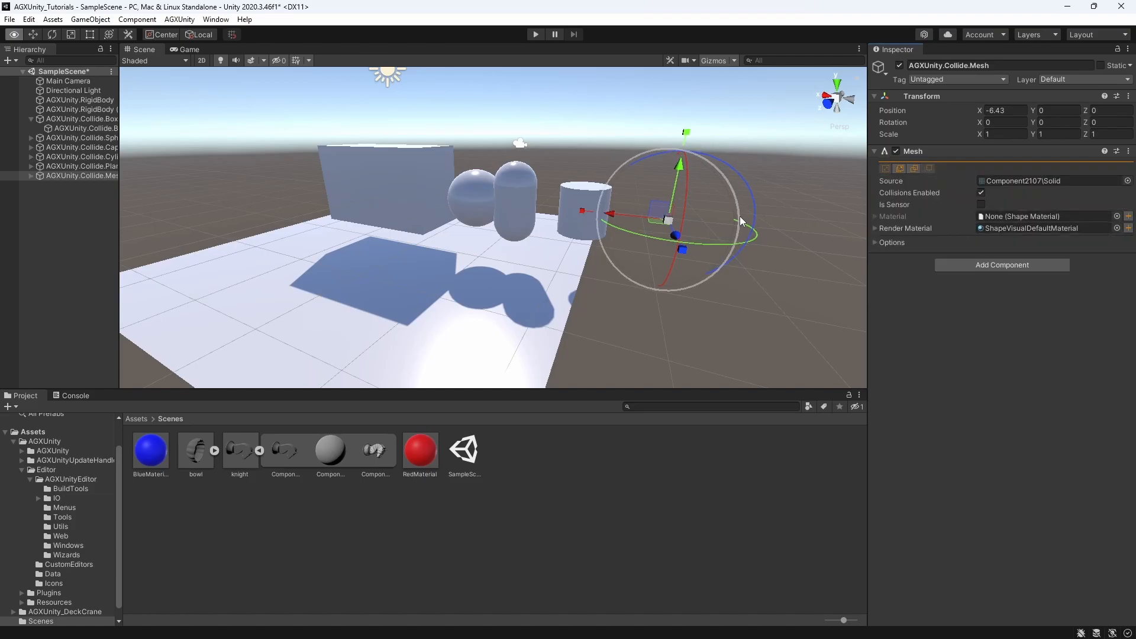
key("f")
right_click_drag(530, 240, 468, 228)
scroll(531, 246, "down", 8)
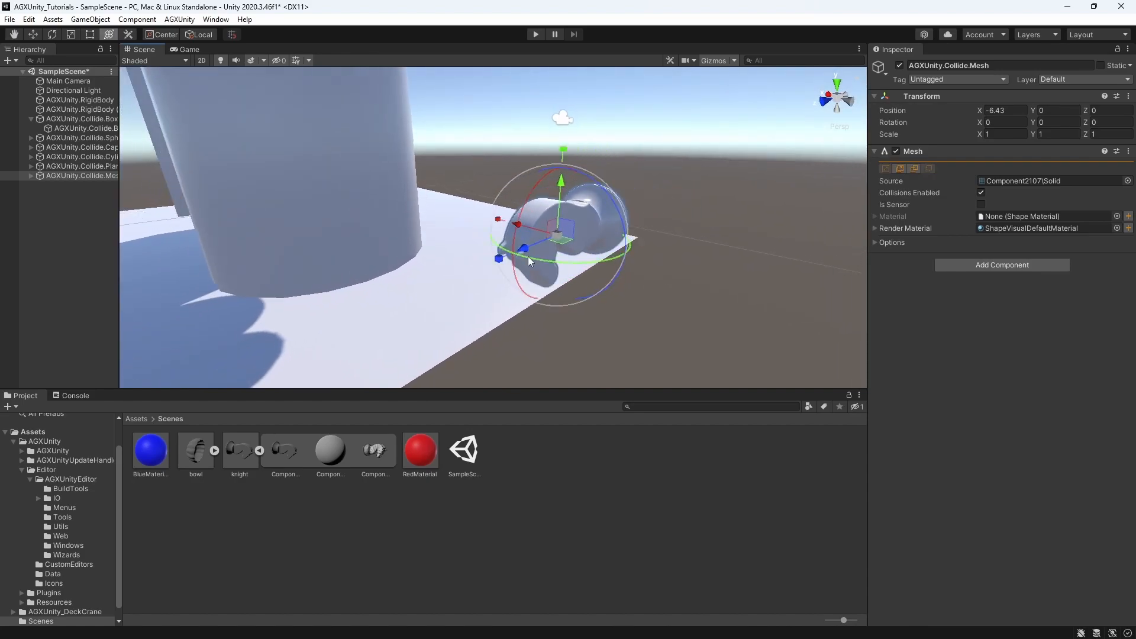
Add an empty AGXUnity rigid body to the scene and check its list of shapes.
scroll(523, 261, "down", 8)
mouse_move(517, 264)
right_mouse_down()
mouse_move(464, 254)
mouse_move(515, 255)
right_mouse_up()
middle_click_drag(516, 255, 495, 190)
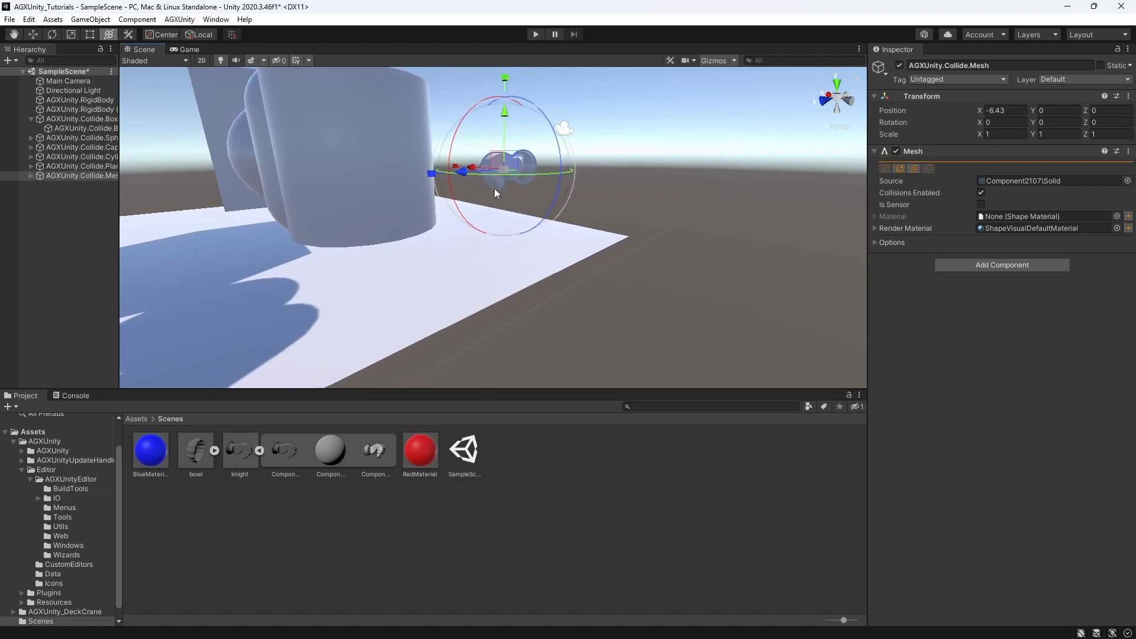
right_click_drag(556, 172, 558, 171)
middle_click_drag(498, 179, 580, 269)
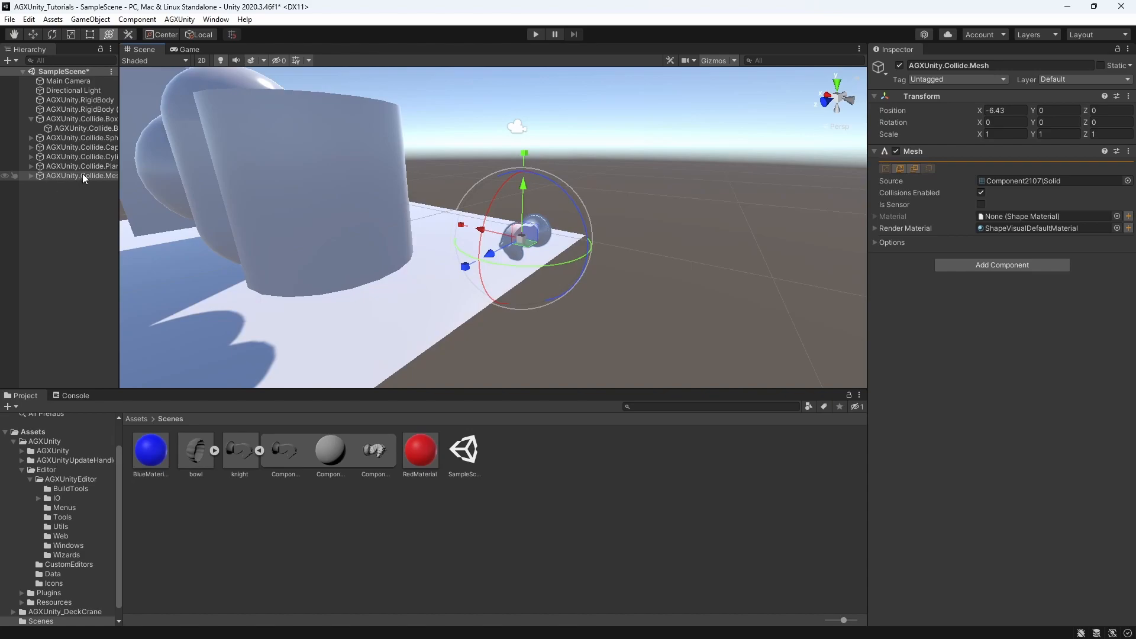
left_click(178, 21)
mouse_move(197, 66)
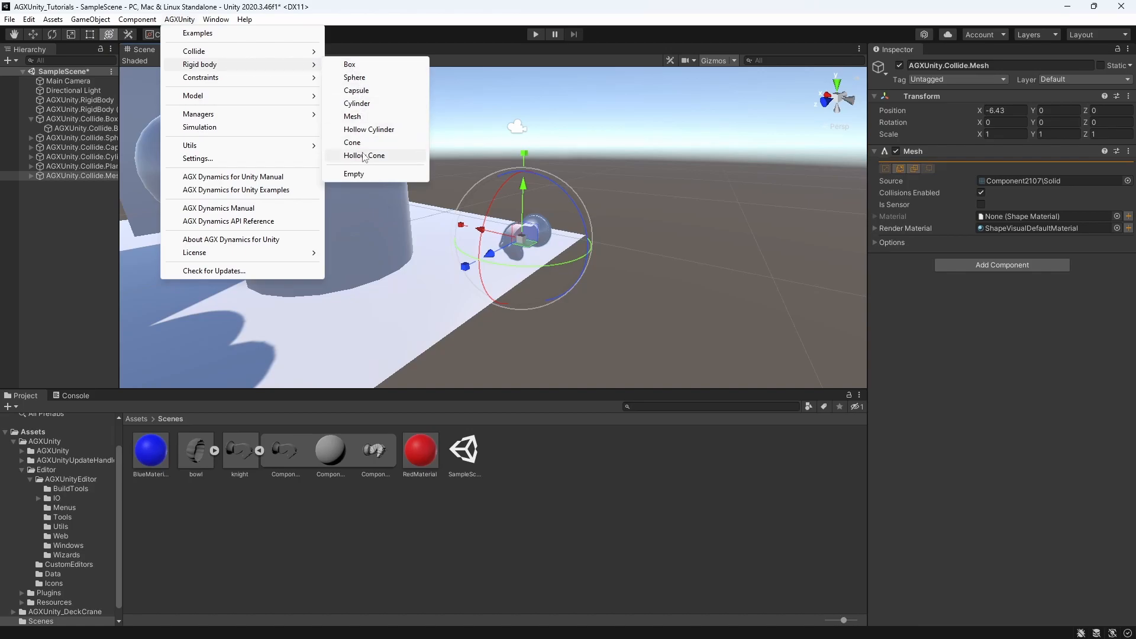
left_click(355, 174)
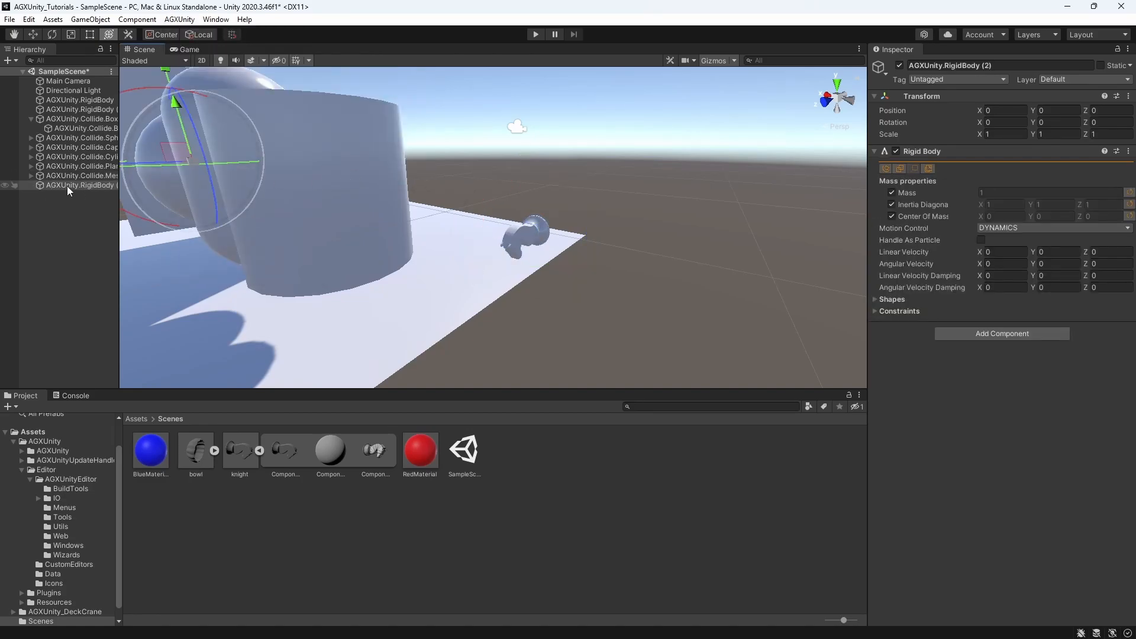
left_click(876, 300)
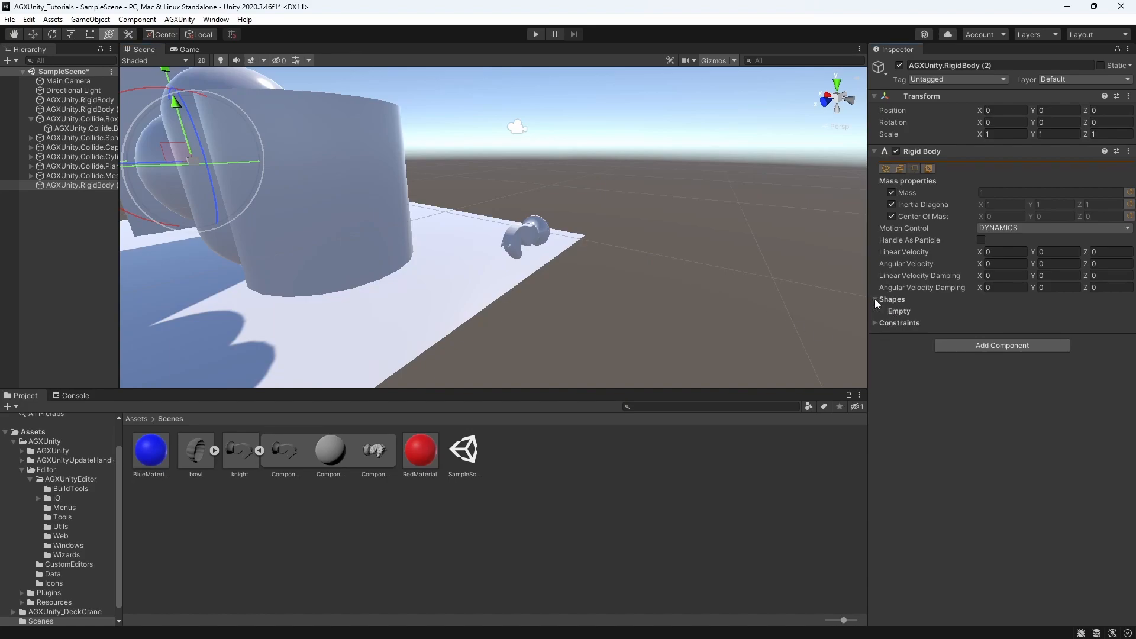
left_click(875, 300)
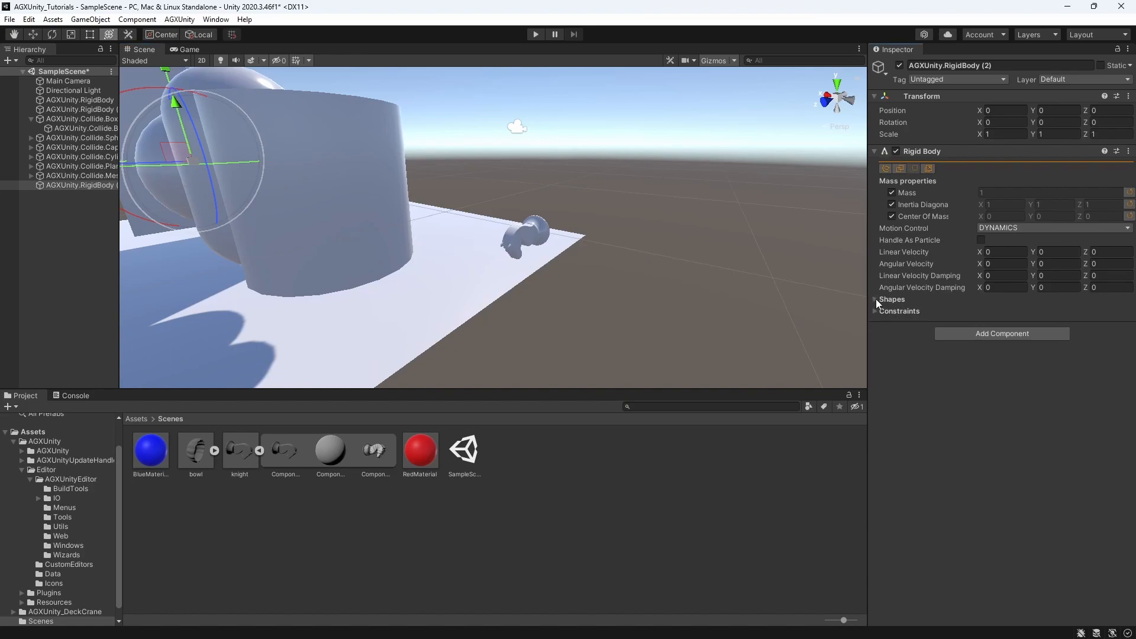
Make the mesh collision shape a child of the new empty rigid body, and run the simulation briefly before stopping it.
left_click(75, 175)
left_click_drag(78, 176, 87, 185)
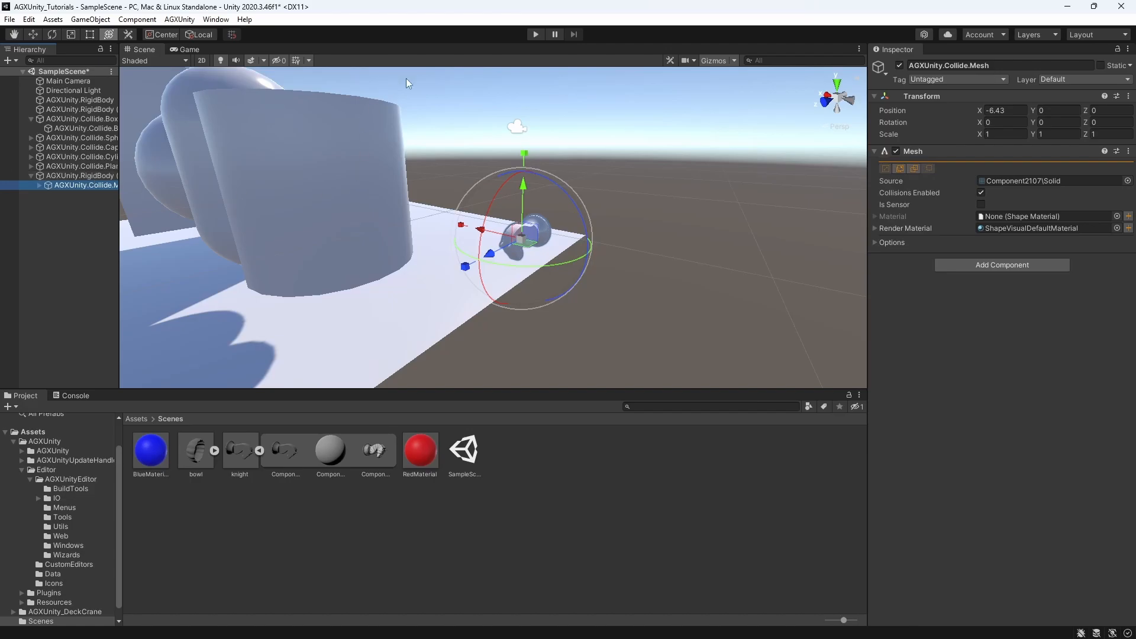
left_click(535, 35)
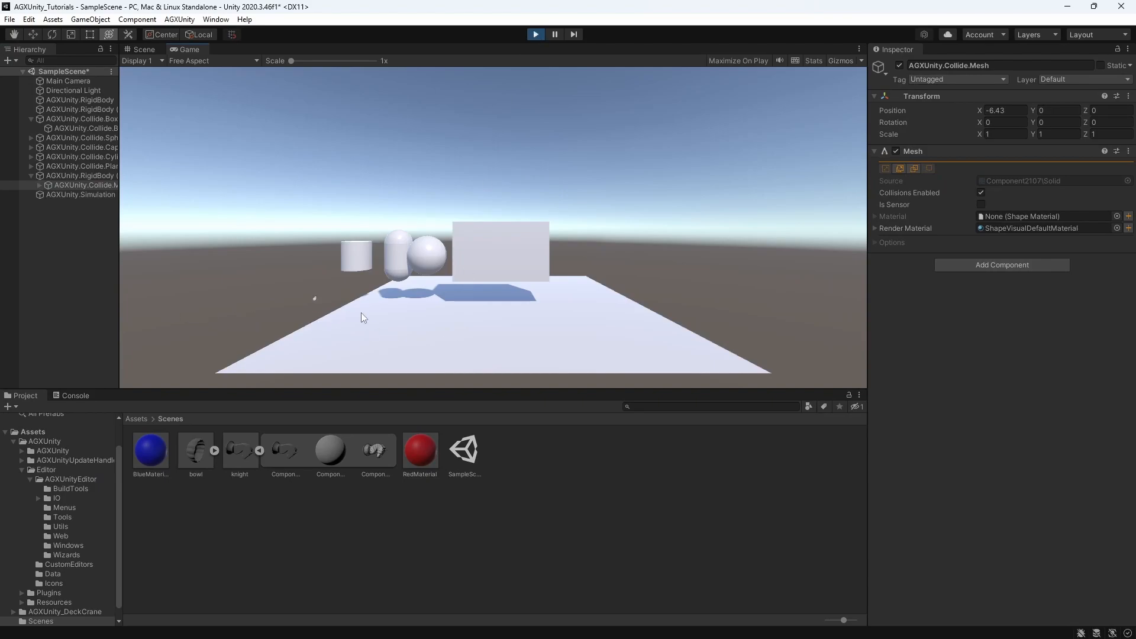
left_click(534, 36)
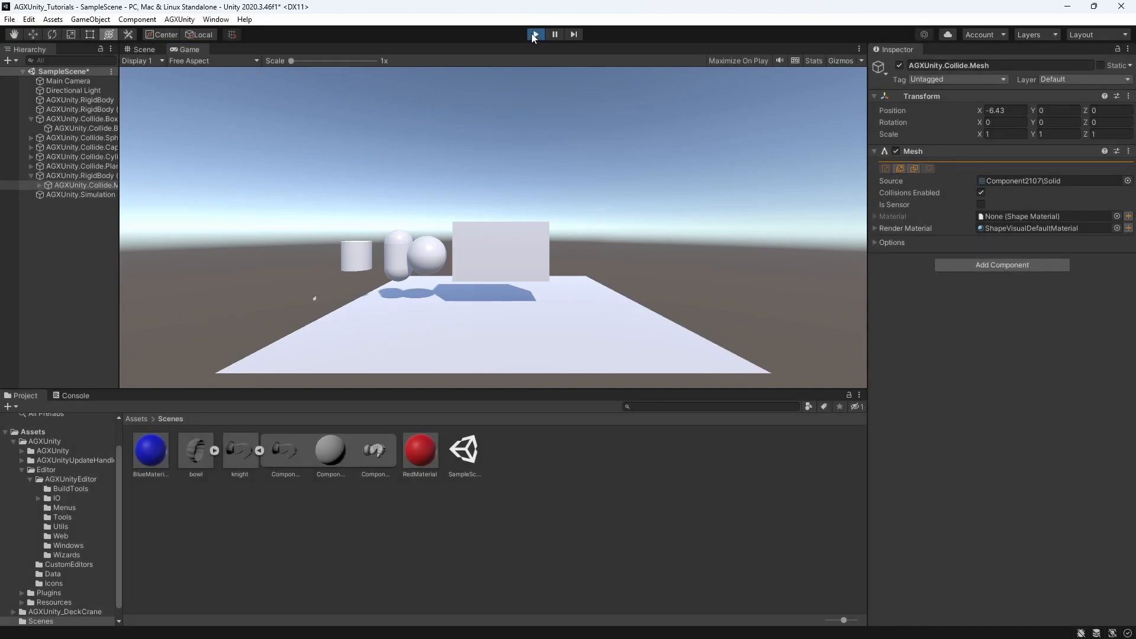
Set the mesh shape's scale to 10 on X, Y and Z and move it to about X -4.322, Z 2.226.
left_click(40, 185)
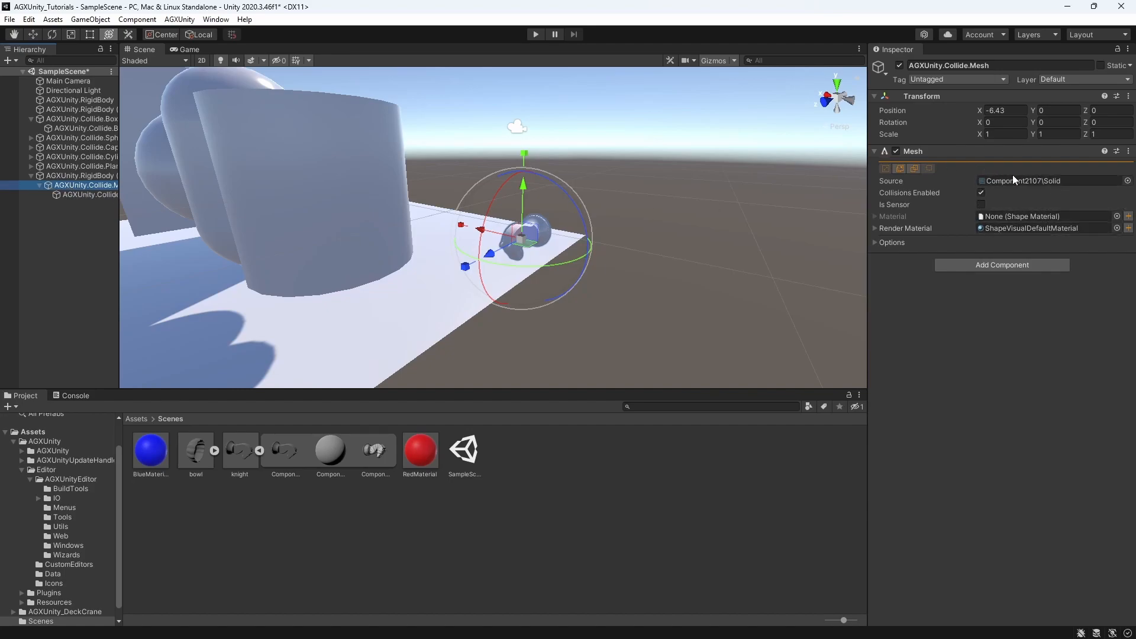
left_click(996, 136)
type("10")
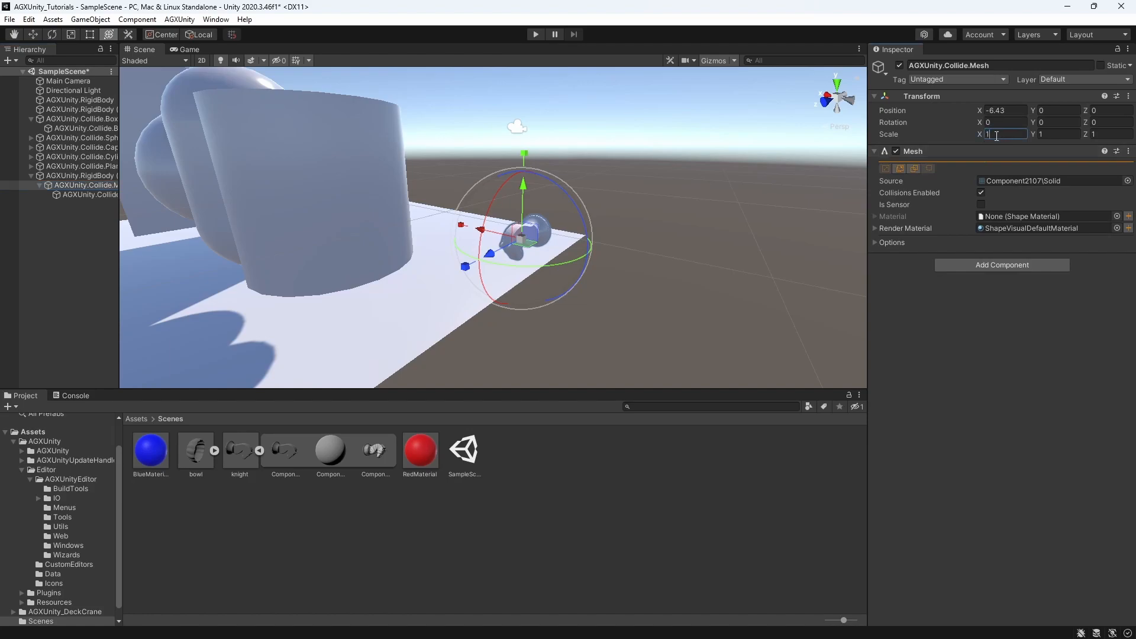
key("Tab")
type("10")
key("Tab")
type("10")
scroll(659, 203, "down", 10)
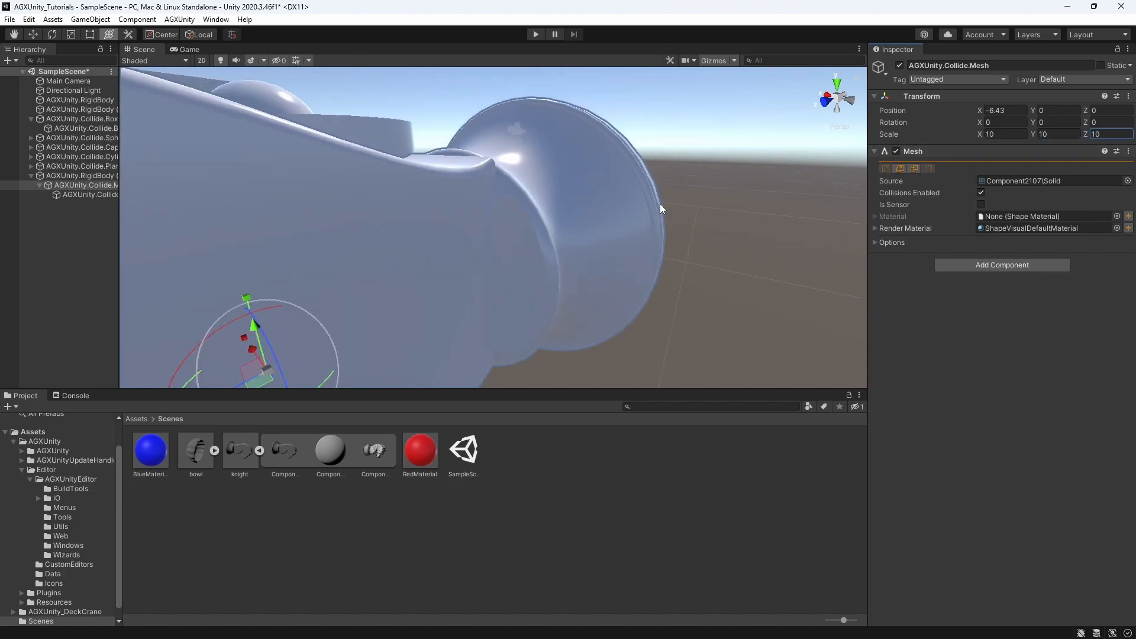
left_click_drag(468, 256, 225, 266)
middle_click_drag(225, 266, 417, 221)
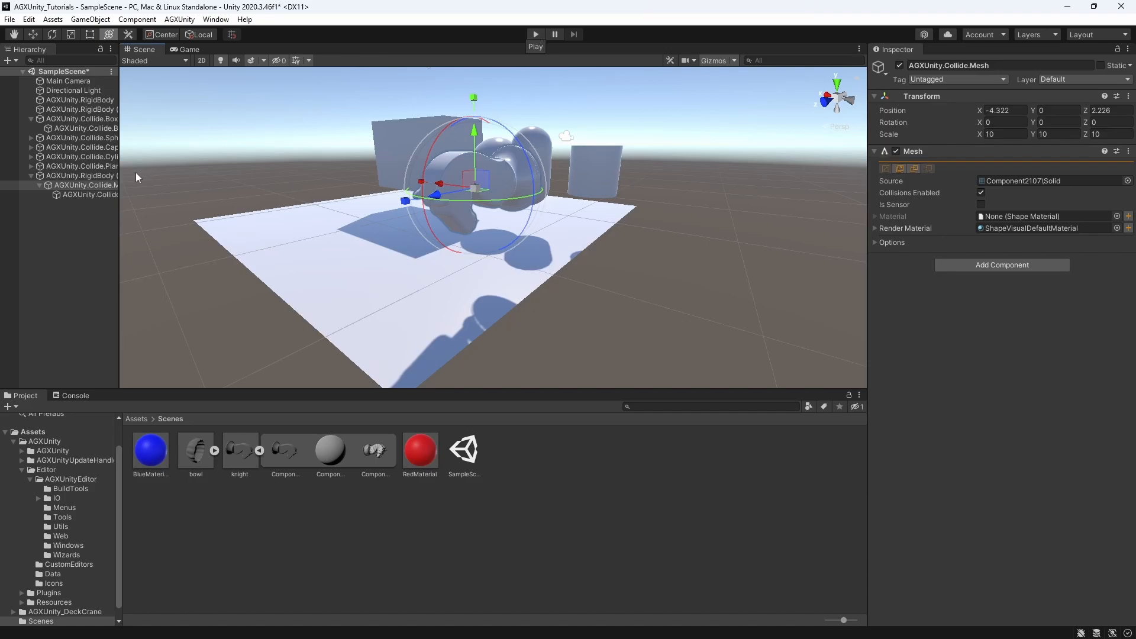
Inspect the mesh's rigid body properties, run the simulation while watching the knight in the Scene view, and stop it.
left_click(77, 176)
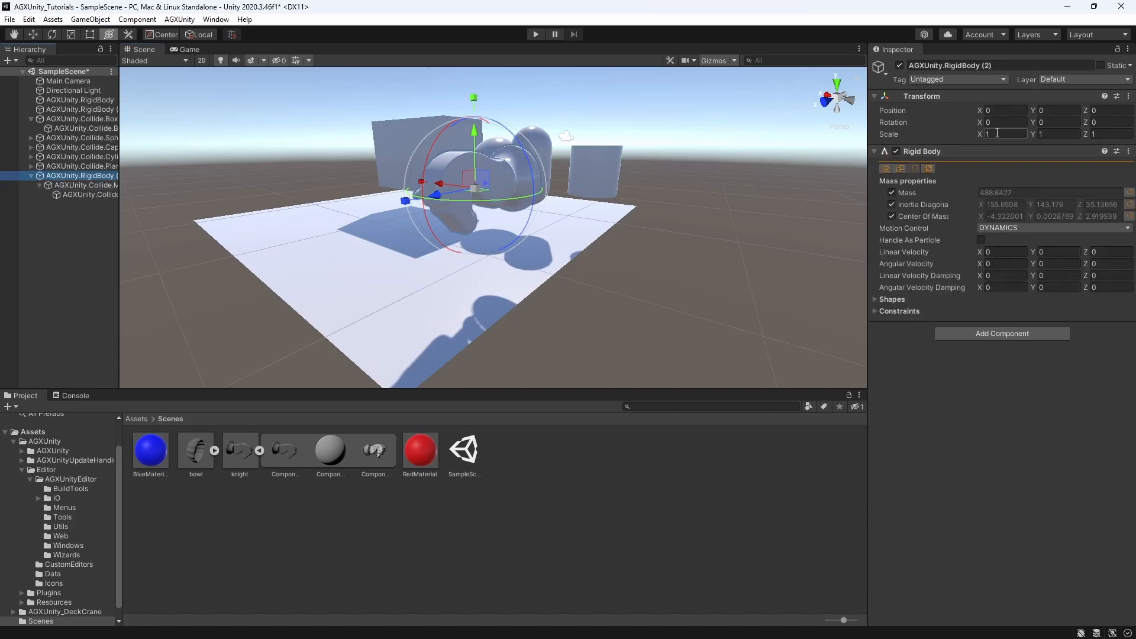
left_click(85, 185)
left_click(535, 35)
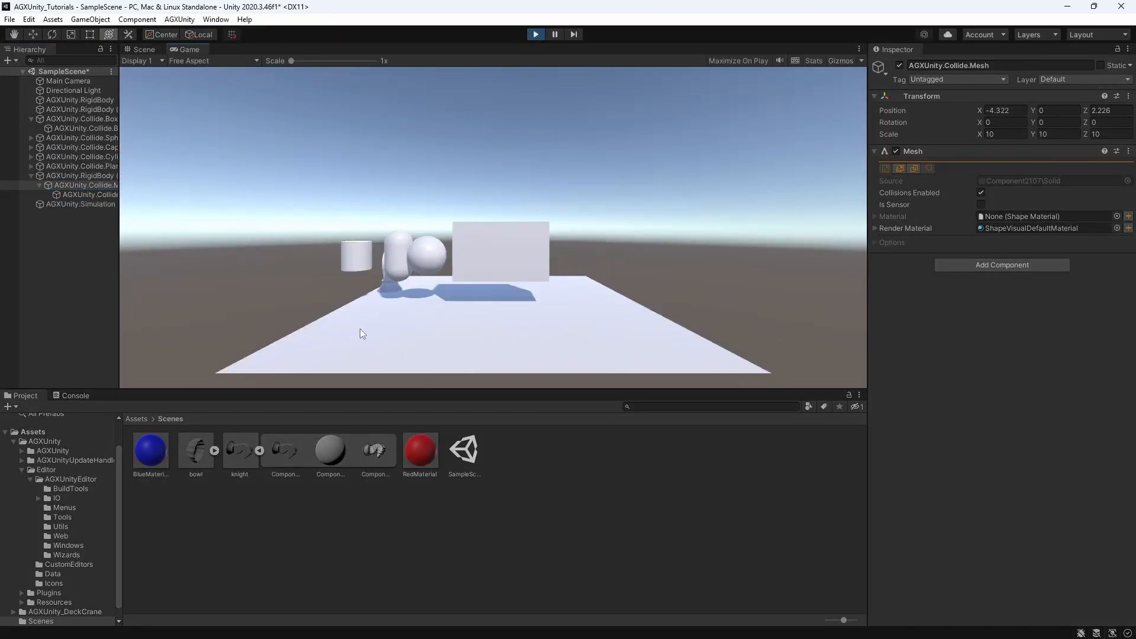
left_click(132, 49)
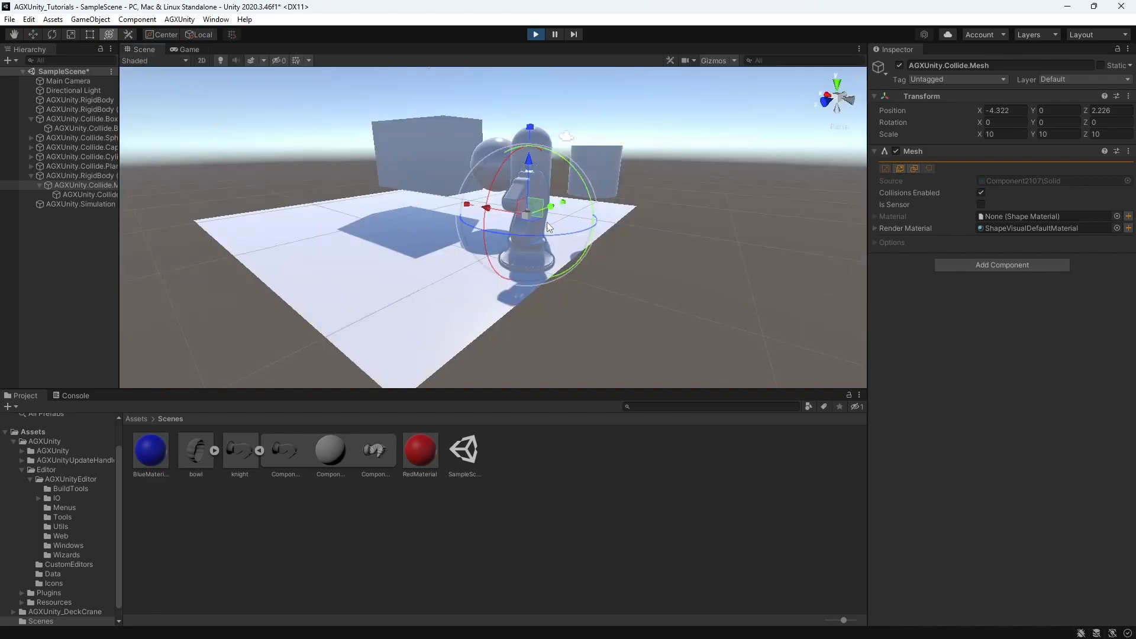
left_click(535, 34)
Add an AGXUnity hollow cylinder collision shape and move it to about X -0.29, Z 4.46 on the plane.
left_click(179, 20)
mouse_move(196, 53)
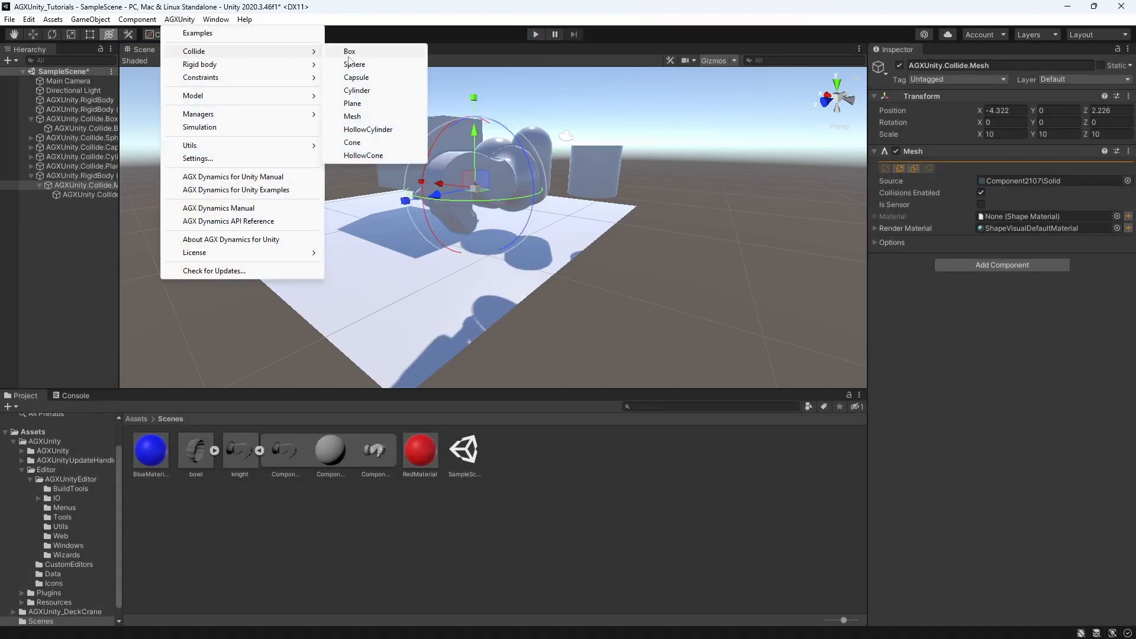
left_click(368, 130)
key("f")
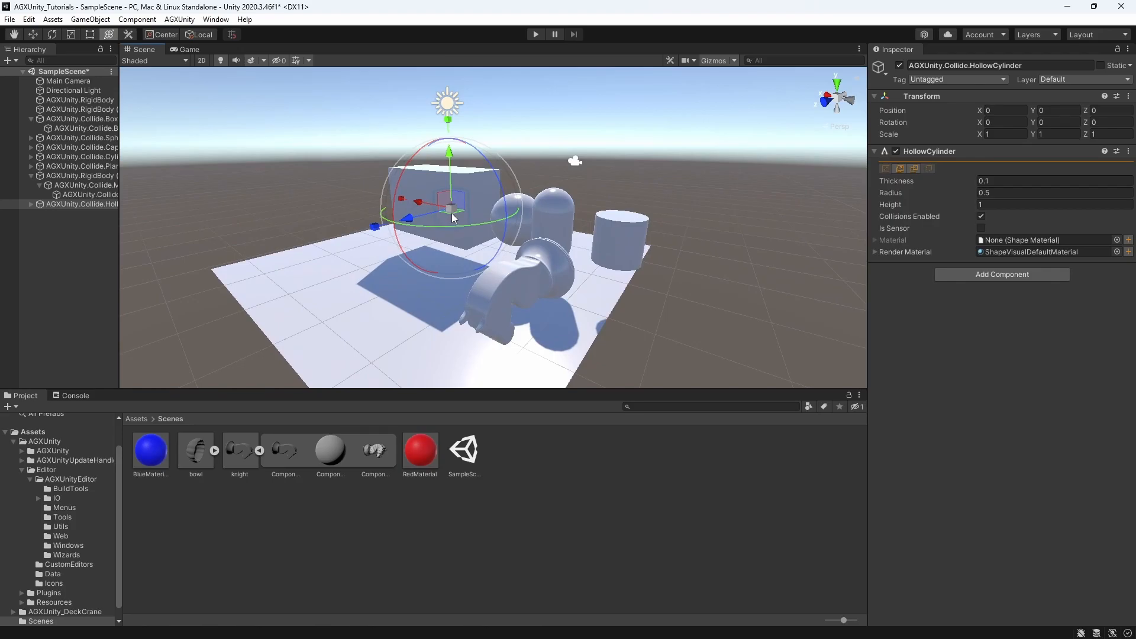
left_click_drag(451, 220, 269, 275)
right_click_drag(165, 285, 264, 283)
middle_click_drag(264, 284, 509, 233)
right_click_drag(509, 233, 544, 255)
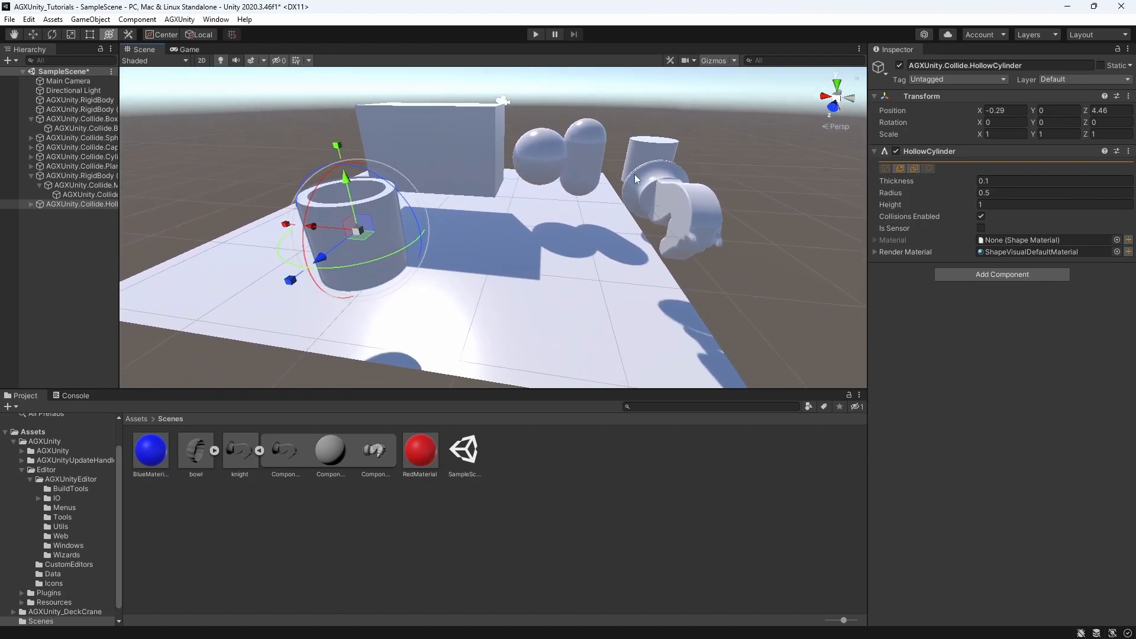
Move the solid cylinder beside the hollow cylinder, to about X -1.31, Z 4.146, and reduce its radius to 0.36.
left_click(643, 155)
left_click_drag(643, 161, 427, 233)
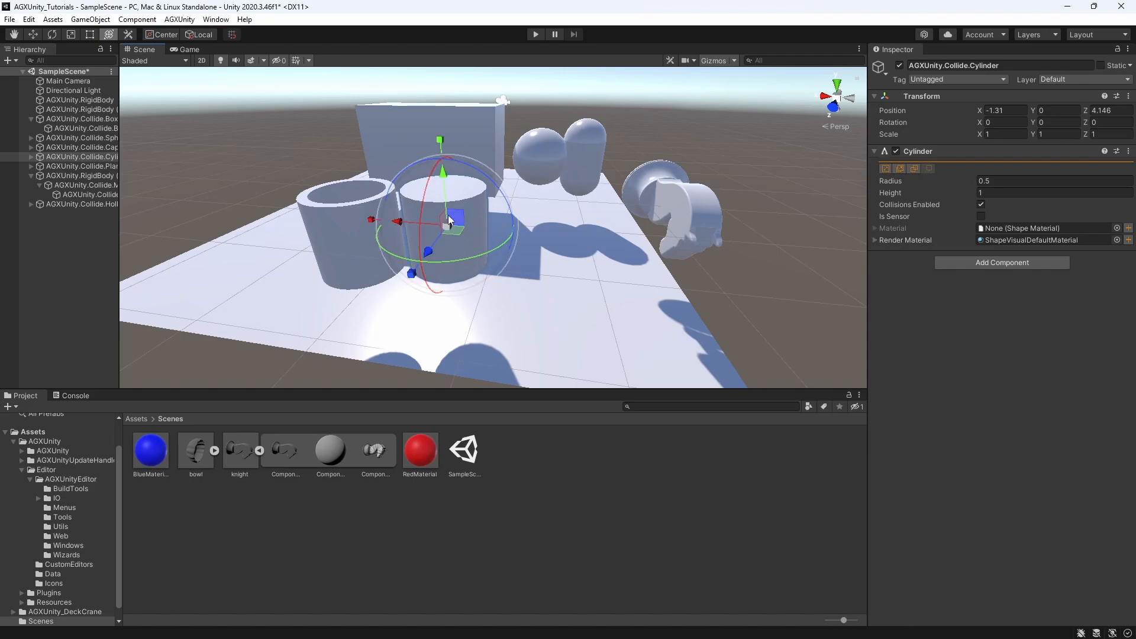
left_click_drag(967, 180, 969, 182)
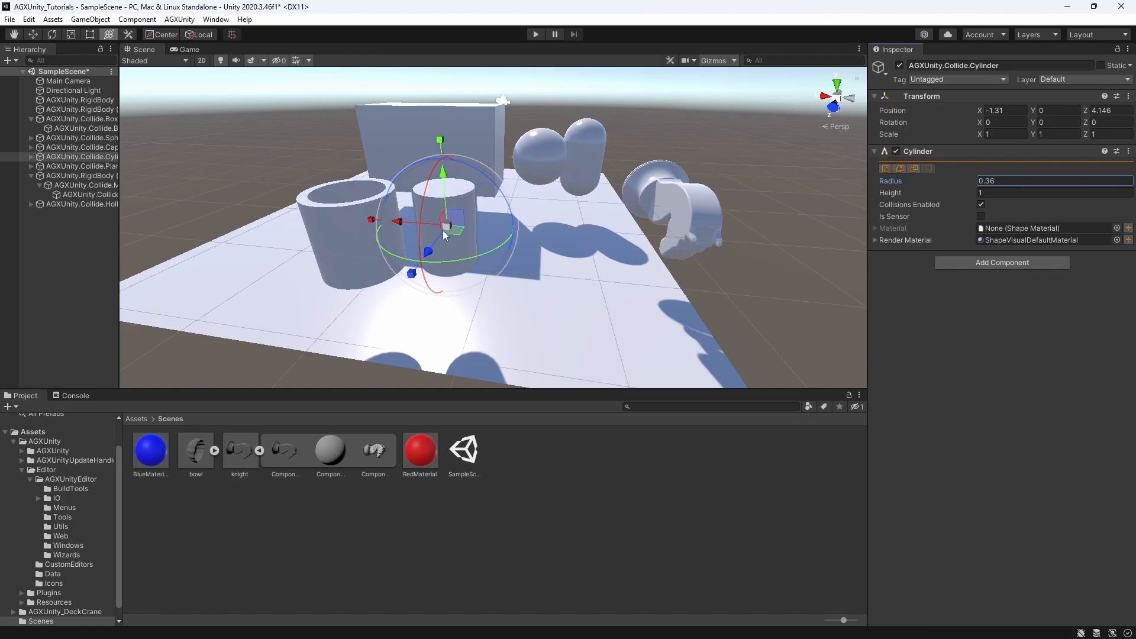
Move the solid cylinder inside the hollow cylinder, to about X -0.159, Z 4.199, and view the fit from several angles.
left_click_drag(453, 230, 329, 223)
middle_click_drag(329, 223, 421, 292)
scroll(421, 293, "up", 3)
left_click_drag(425, 318, 437, 324)
middle_click_drag(437, 325, 371, 290)
scroll(380, 264, "down", 3)
right_click_drag(382, 261, 335, 258)
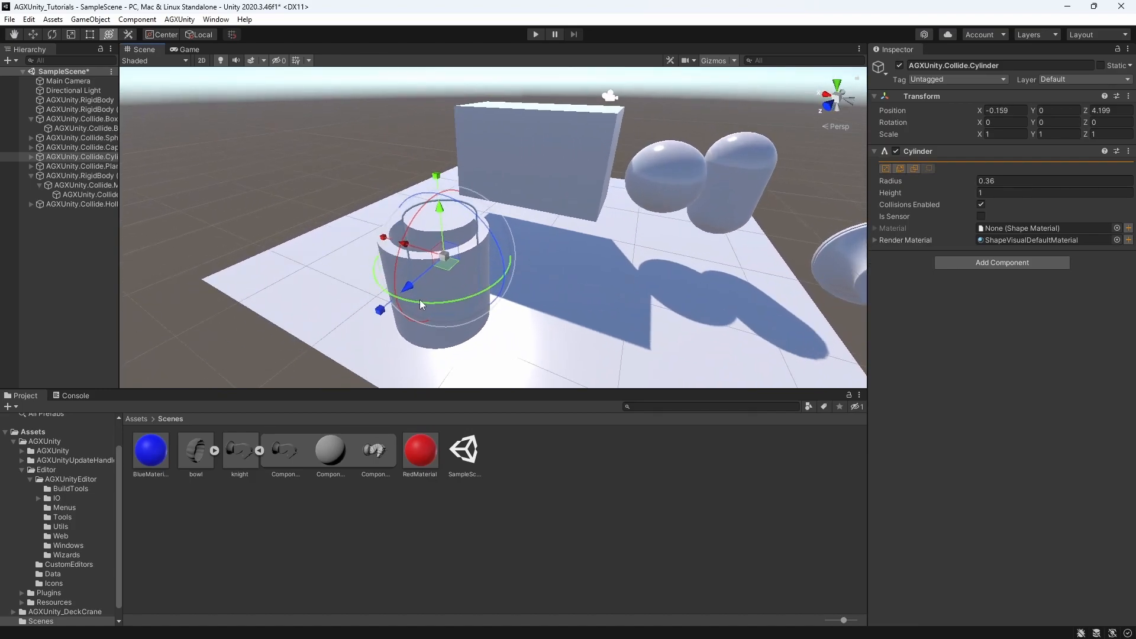
scroll(428, 301, "down", 3)
middle_click_drag(427, 302, 421, 277)
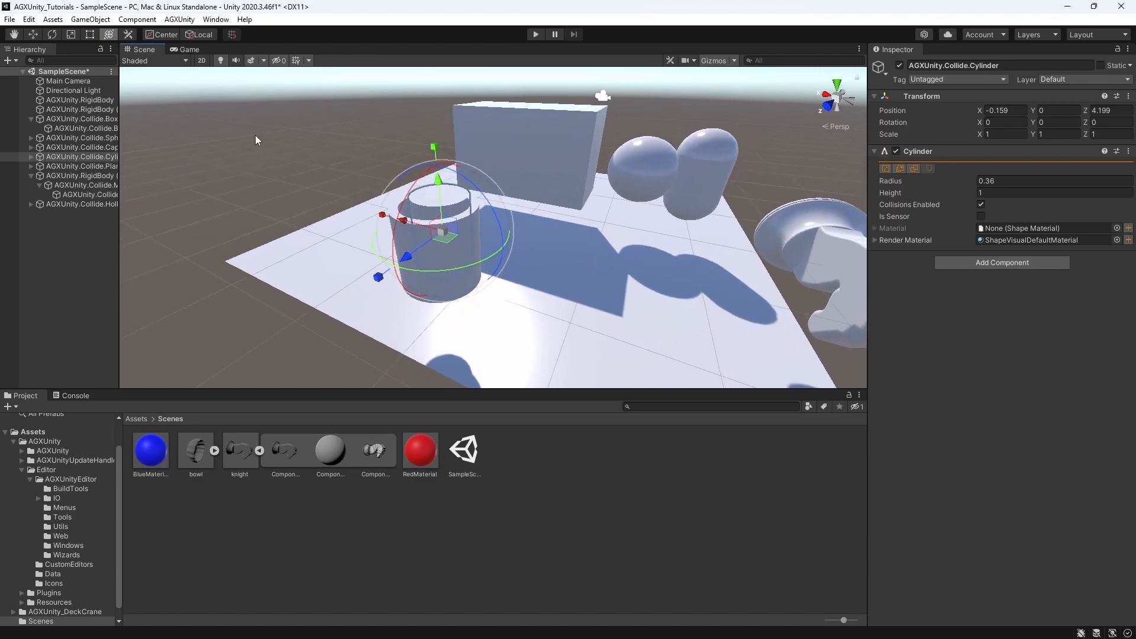
Add an AGXUnity cone collision shape, move it to about X -1.67, Z 4.5 beside the hollow cylinder, and frame it.
left_click(180, 19)
mouse_move(189, 52)
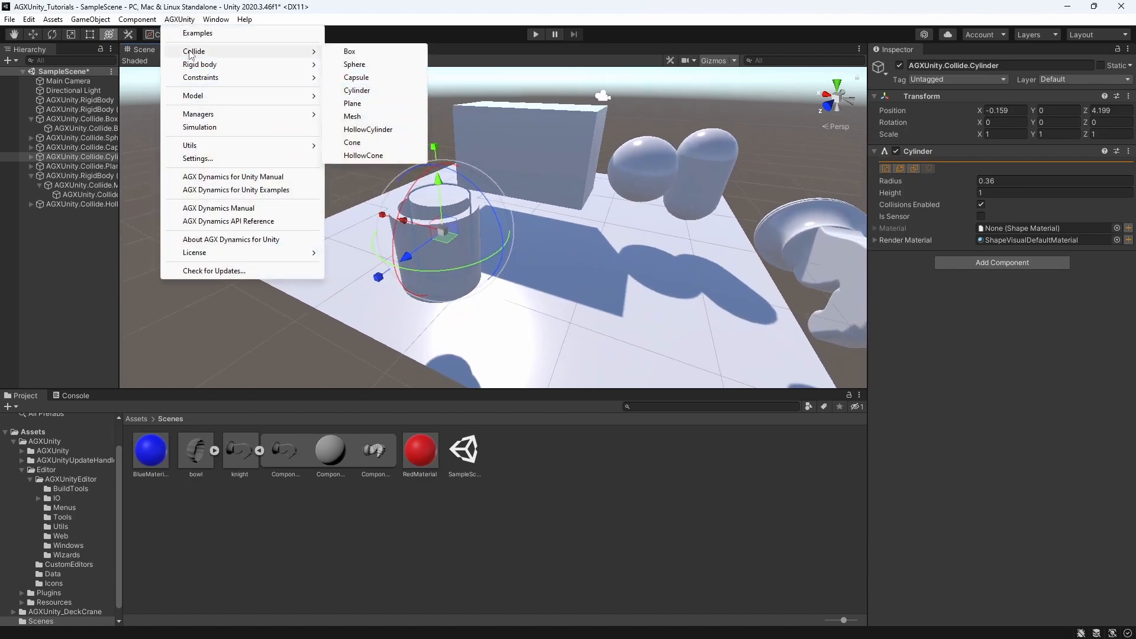
left_click(369, 143)
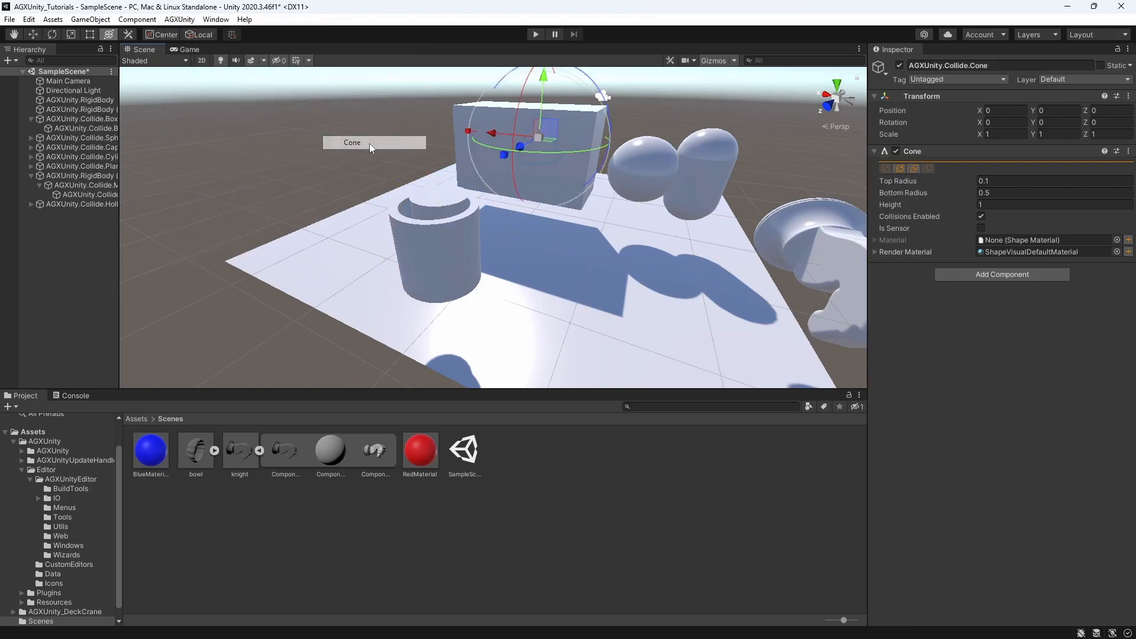
left_click_drag(545, 141, 572, 248)
middle_click_drag(510, 283, 490, 199)
left_click_drag(490, 195, 507, 201, "alt")
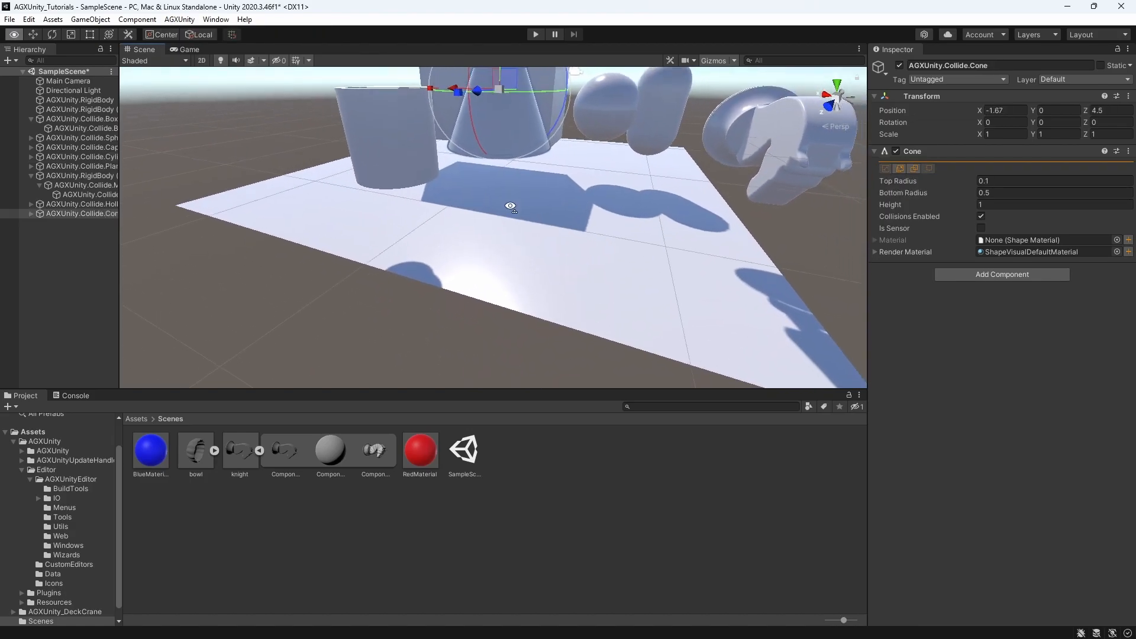
middle_click_drag(507, 202, 478, 196)
key("f")
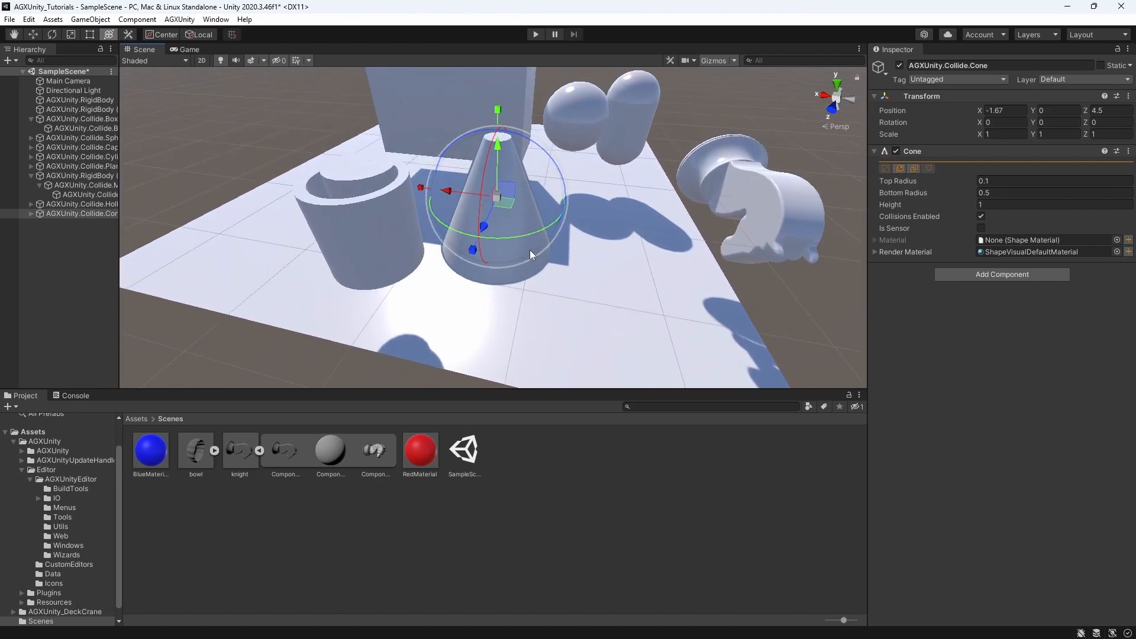
Shift the cone closer to the hollow cylinder, to about X -1.509, Z 4.513, and select the hollow cylinder.
middle_click_drag(520, 226, 508, 237)
left_click_drag(510, 222, 472, 217, "alt")
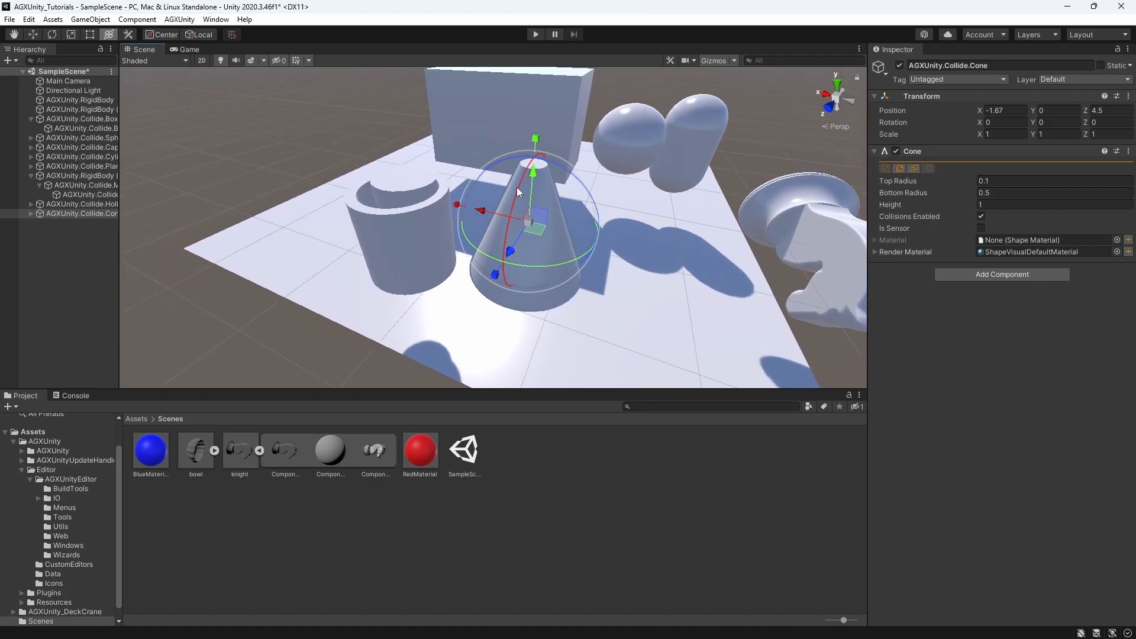
left_click_drag(516, 187, 498, 192, "alt")
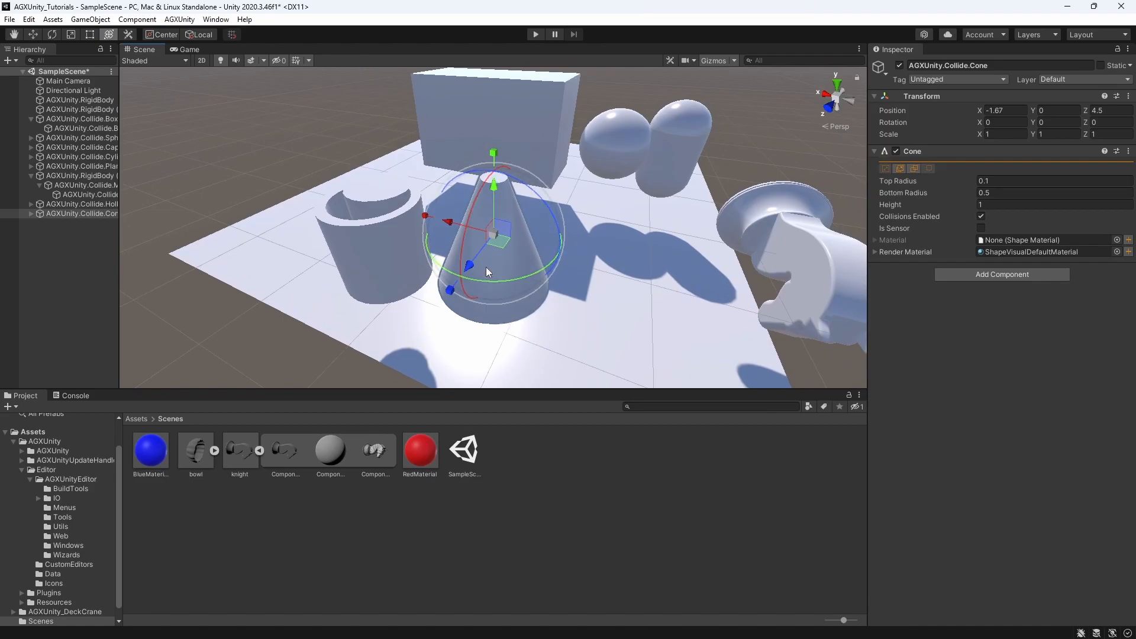
left_click_drag(500, 248, 478, 239)
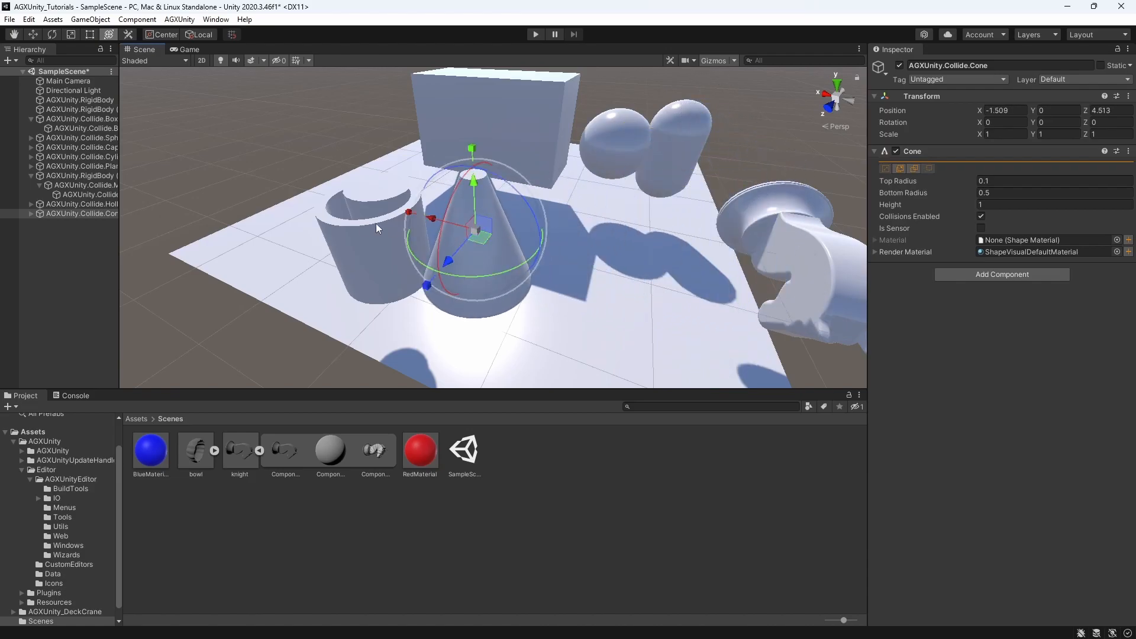
left_click(333, 223)
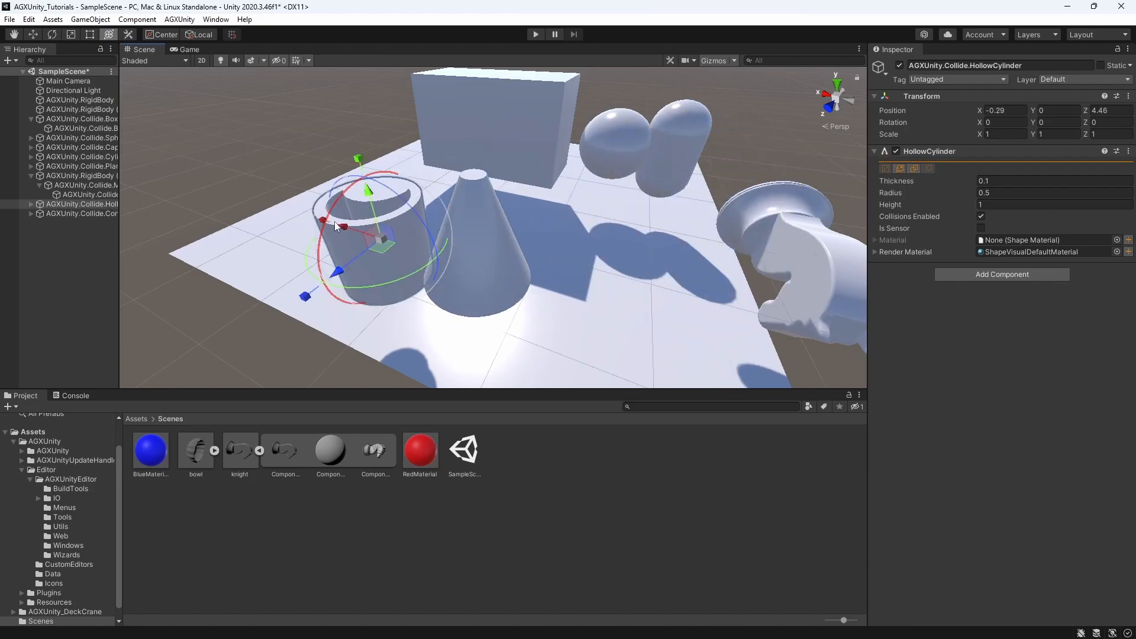
Add an AGXUnity hollow cone collision shape and move it beside the cone, to about X -2.54, Z 4.454.
left_click(183, 18)
mouse_move(263, 52)
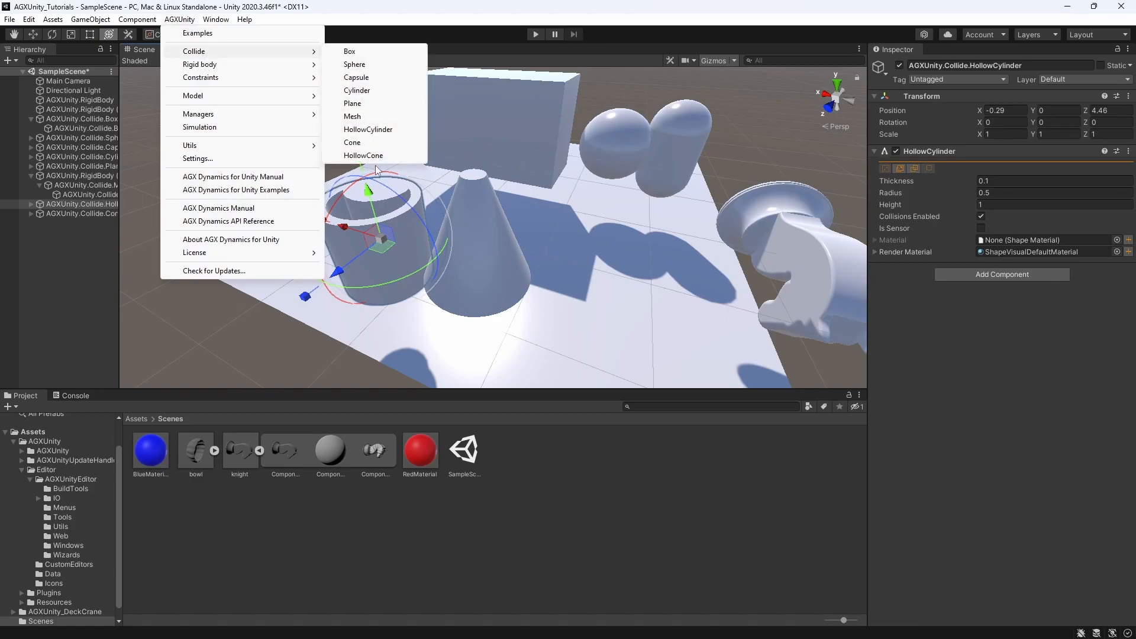
left_click(363, 155)
left_click_drag(521, 113, 657, 281)
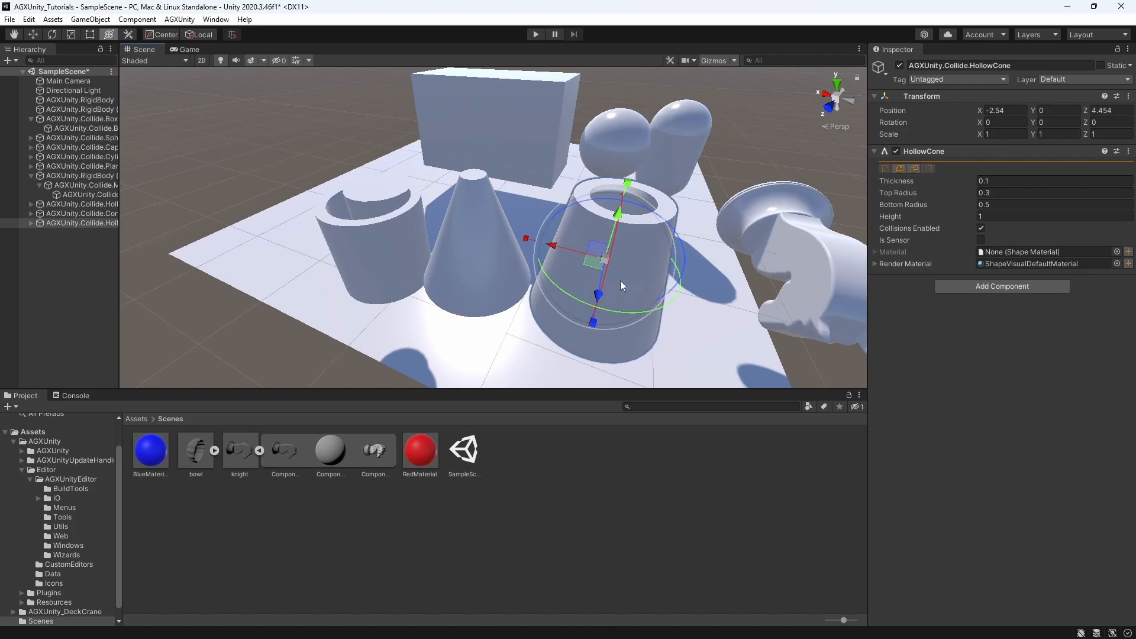
Flip the hollow cone upside down with an X rotation of 180 and select the solid cone.
left_click_drag(613, 247, 485, 59)
left_click(1014, 125)
type("180")
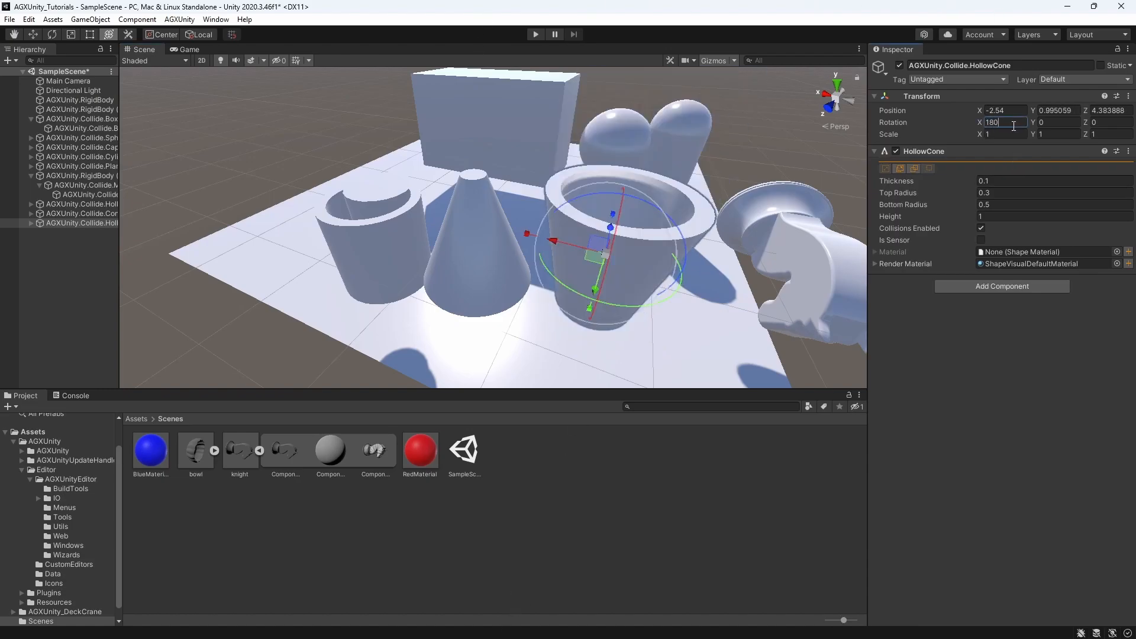
left_click(496, 204)
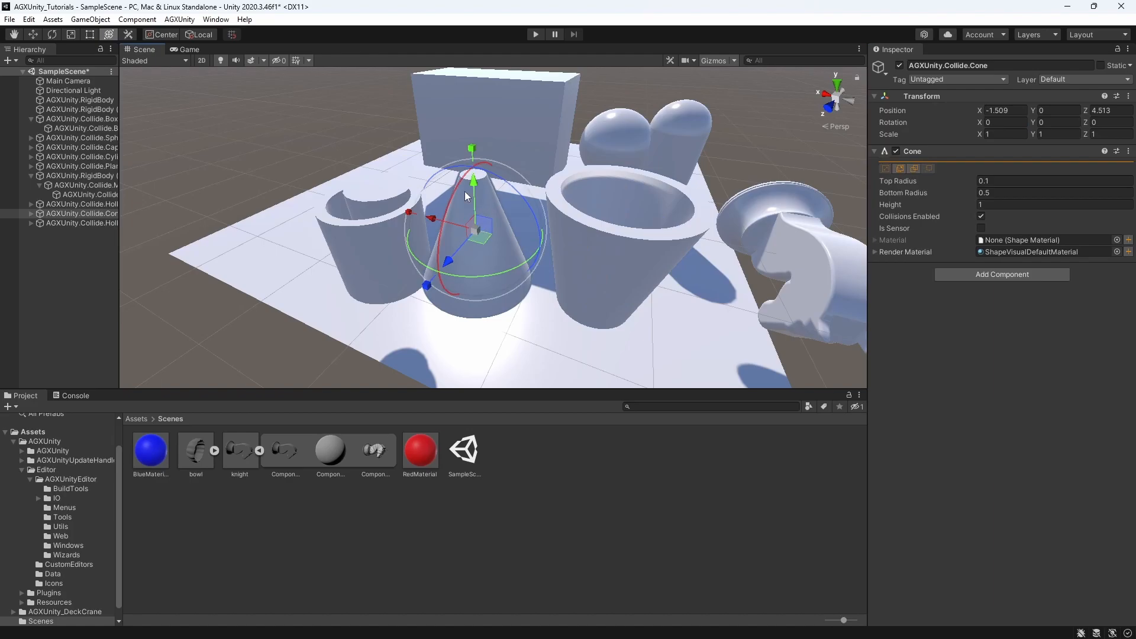
Turn the solid cone upside down with an X rotation of about 170 and move it above the hollow cone, to about X -2.615, Y 1.656, Z 4.28.
left_click_drag(449, 206, 433, 255)
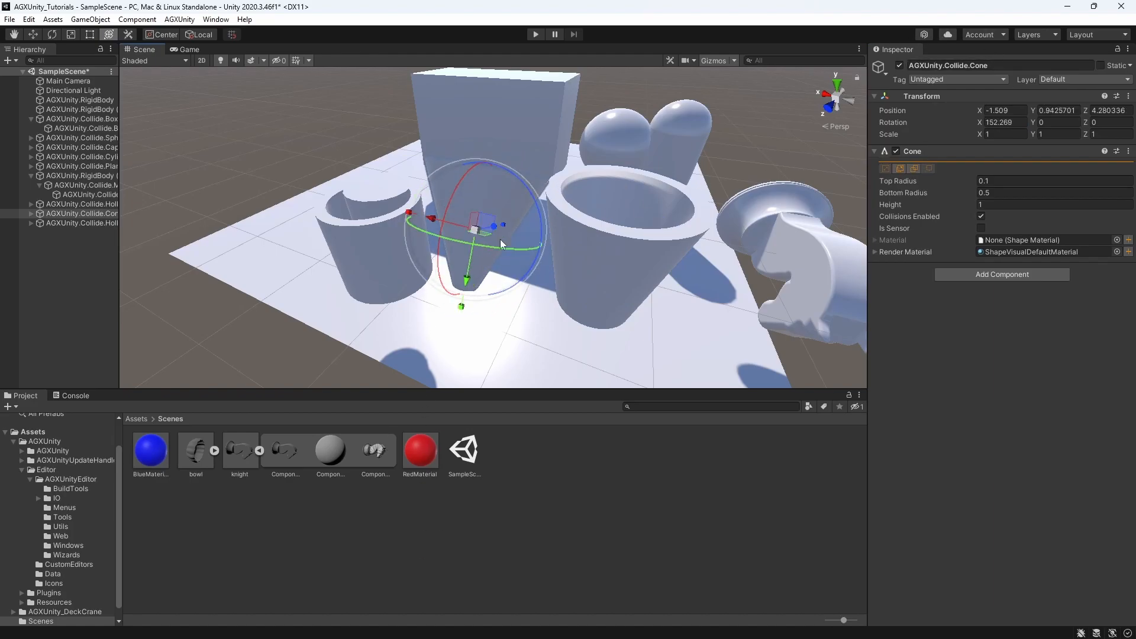
left_click_drag(450, 200, 613, 213)
middle_click_drag(613, 213, 470, 168)
right_click_drag(470, 169, 364, 133)
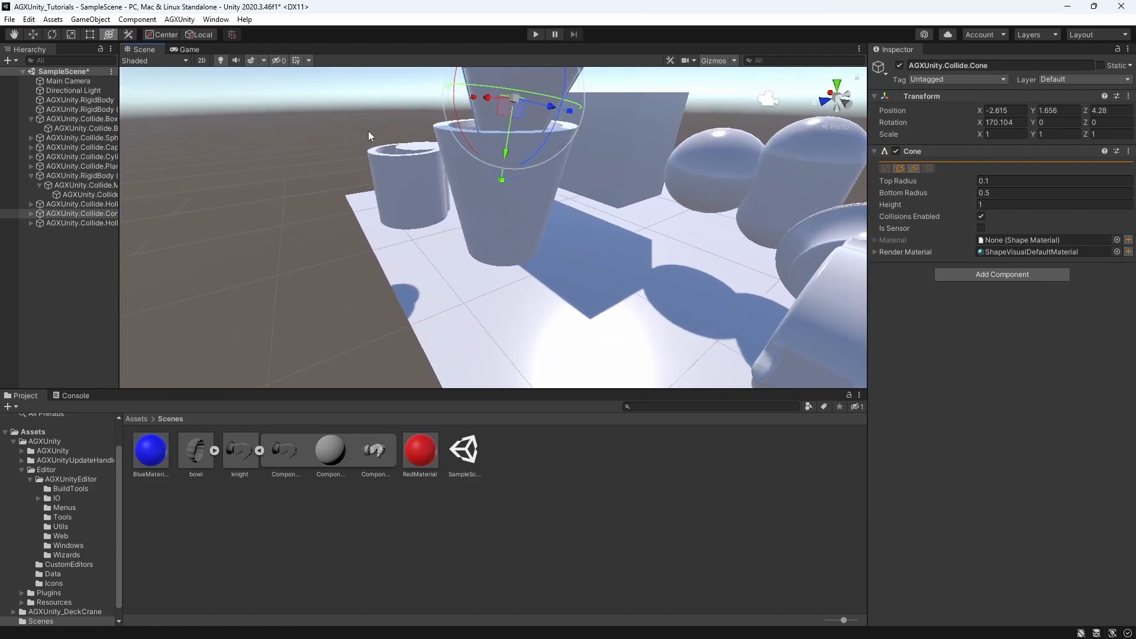
middle_click_drag(364, 133, 399, 193)
middle_click_drag(552, 209, 502, 177)
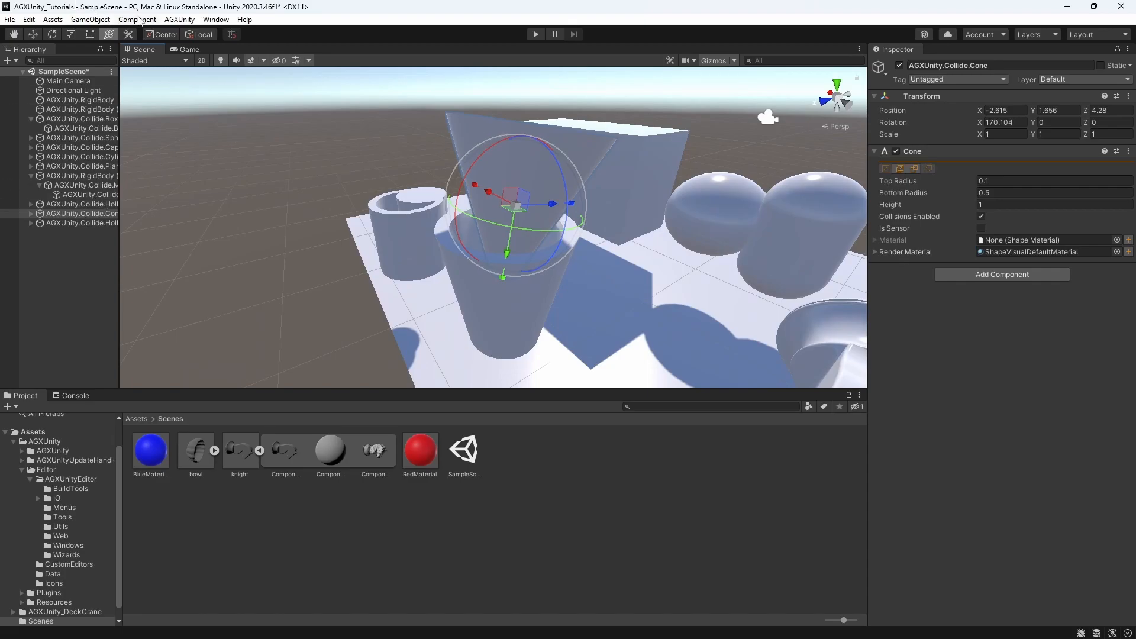
Create an empty AGXUnity rigid body and make the solid cone a child of it.
left_click(196, 20)
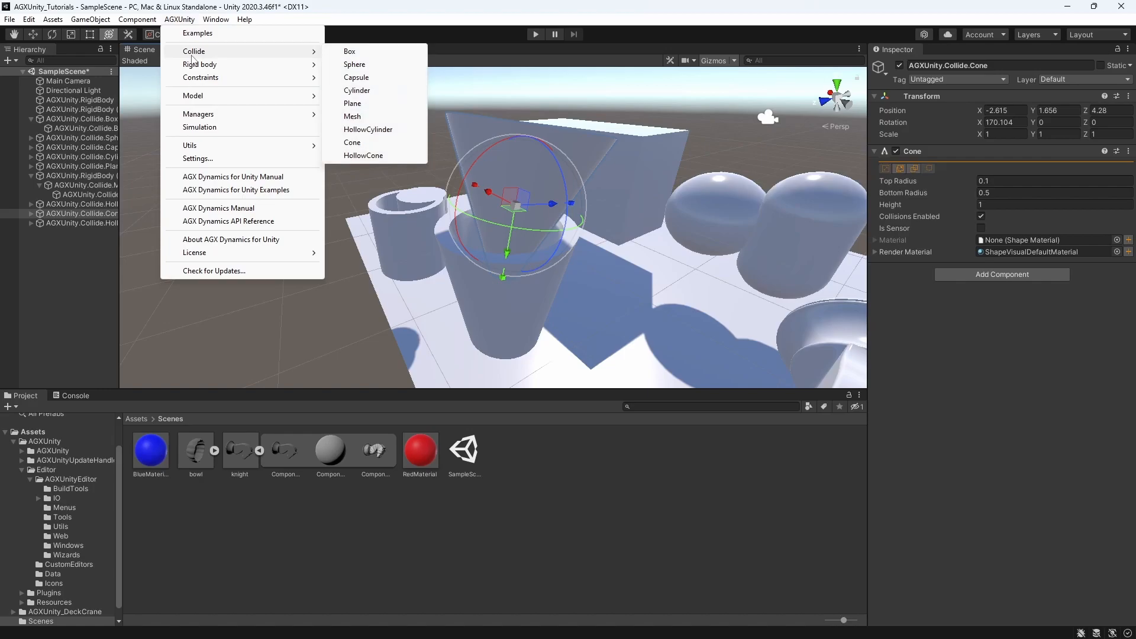
mouse_move(204, 73)
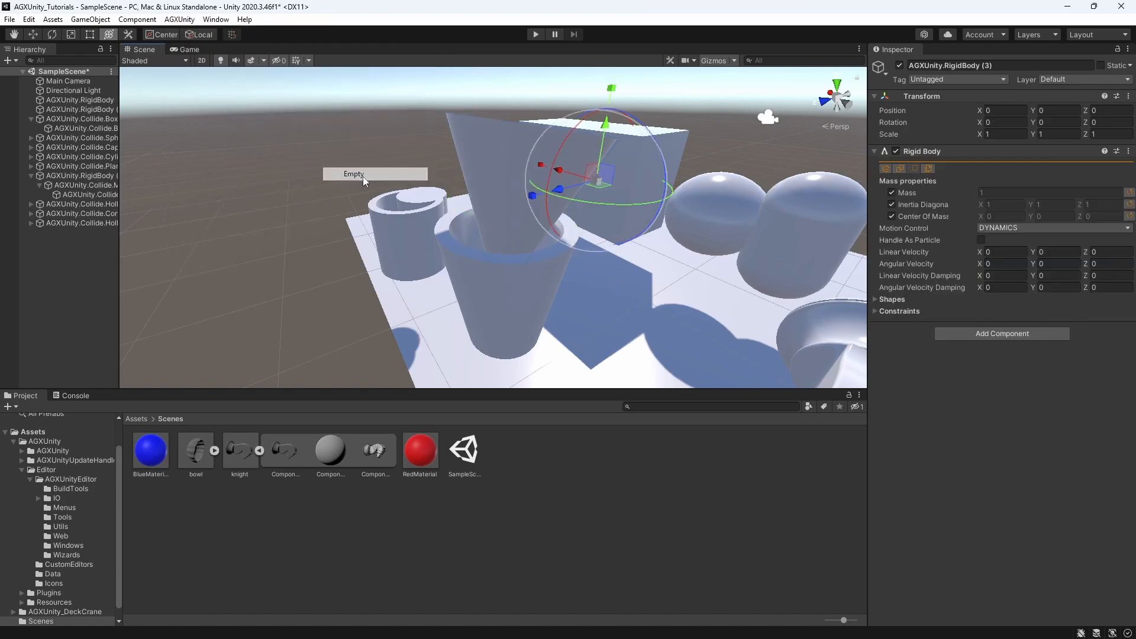
left_click(363, 176)
left_click_drag(93, 214, 98, 233)
left_click(57, 223)
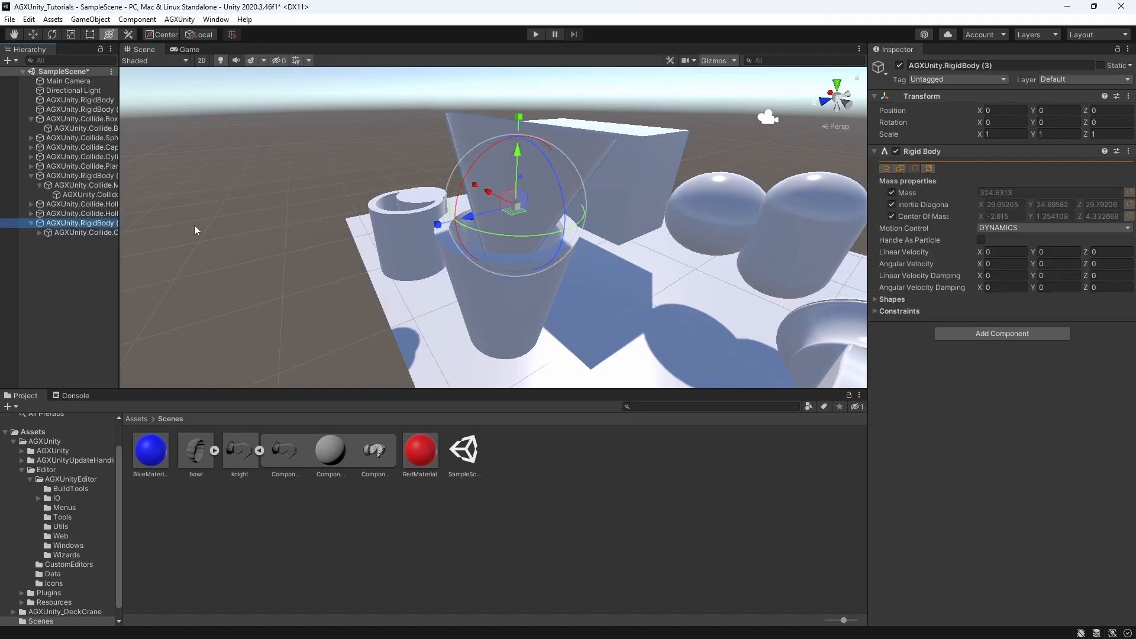
Run the simulation, watch in the scene view how the solid cone settles in the hollow cone, and stop it.
scroll(387, 202, "down", 2)
middle_click_drag(509, 206, 373, 208)
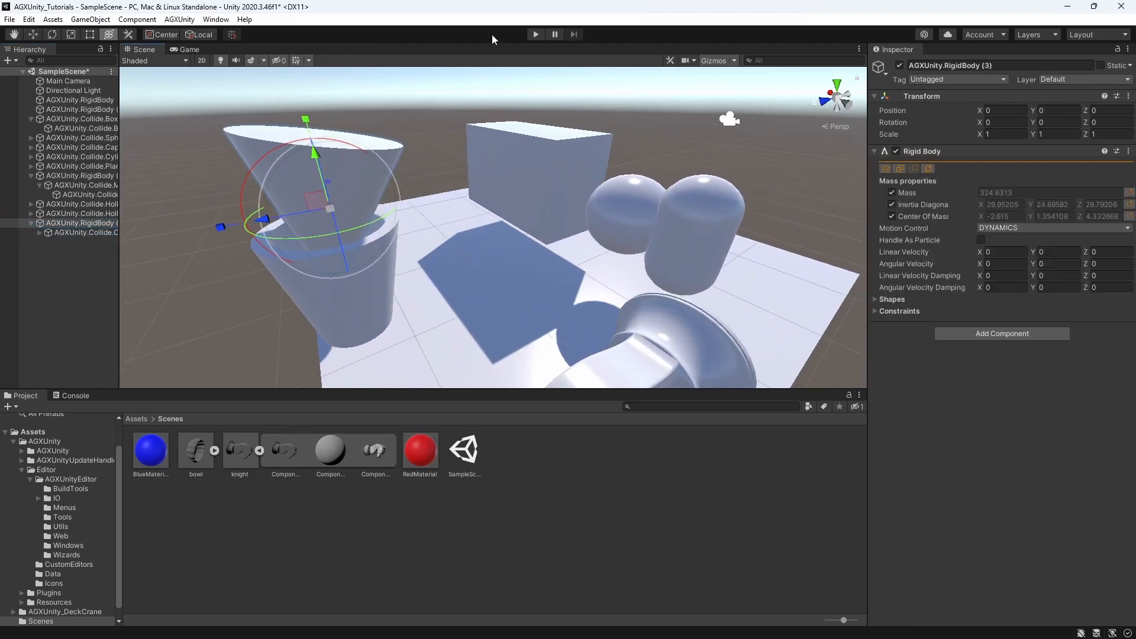
left_click(532, 33)
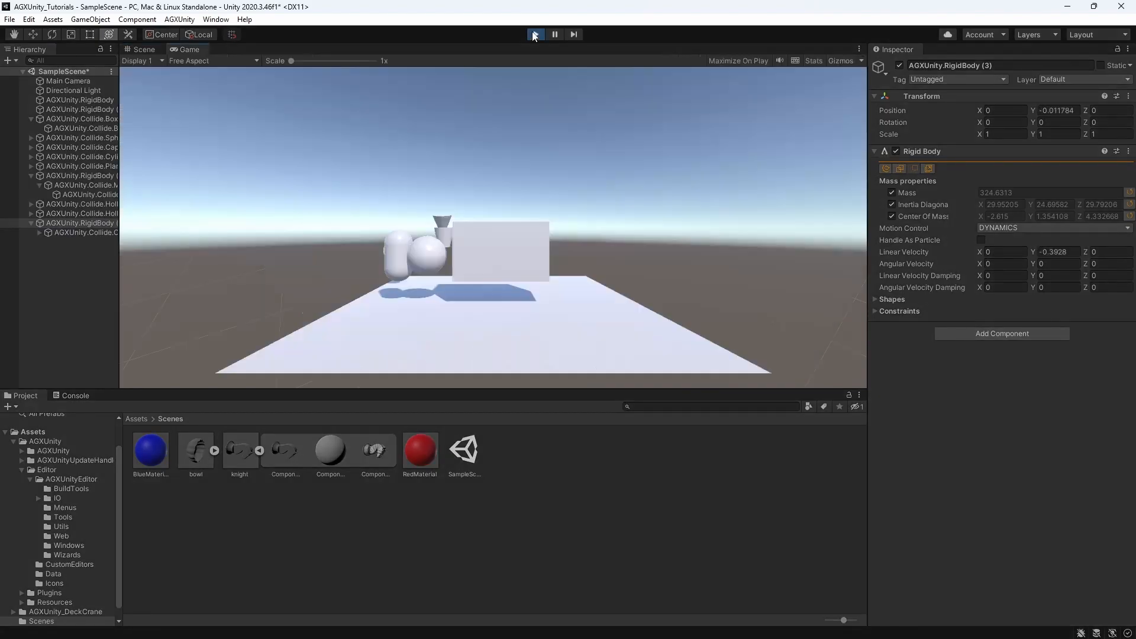
left_click(142, 49)
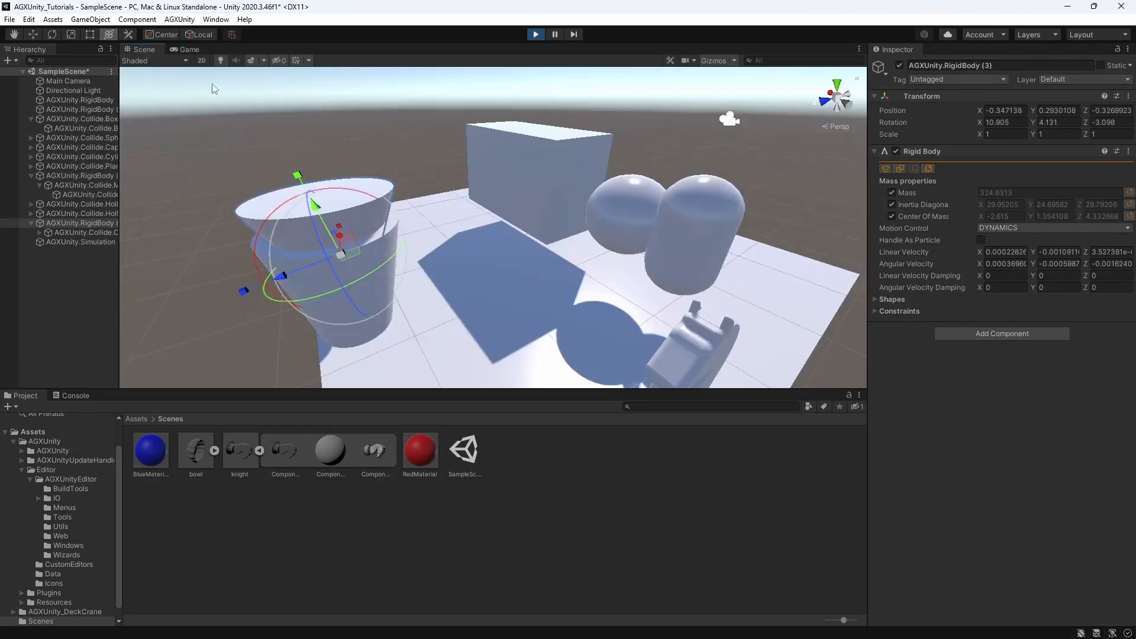
scroll(469, 206, "up", 5)
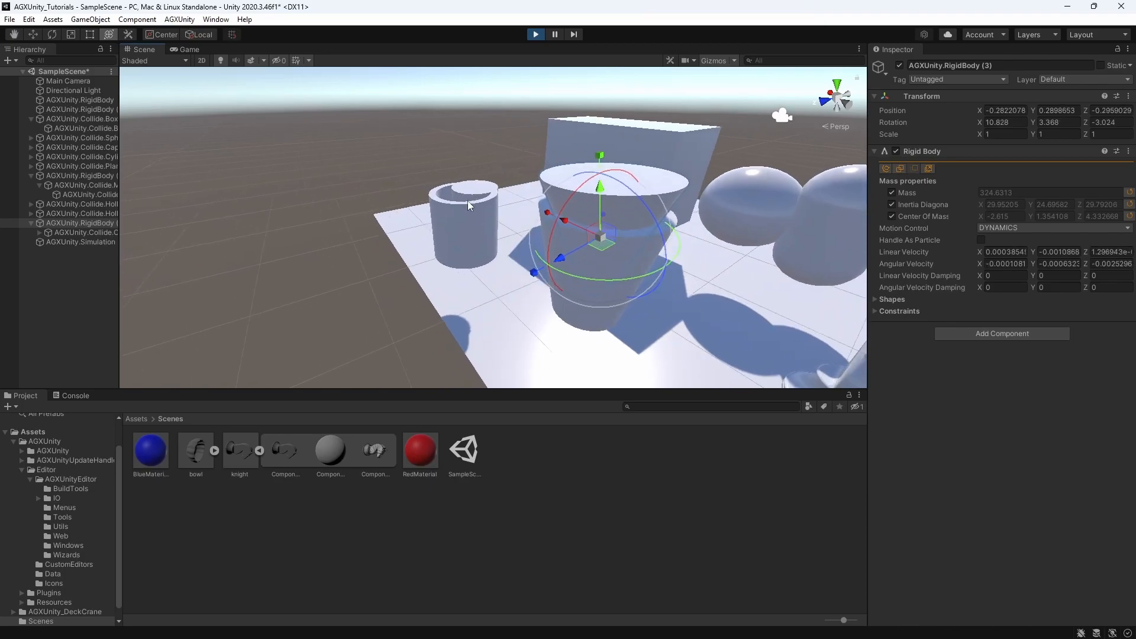
right_click_drag(469, 205, 529, 192)
key("a")
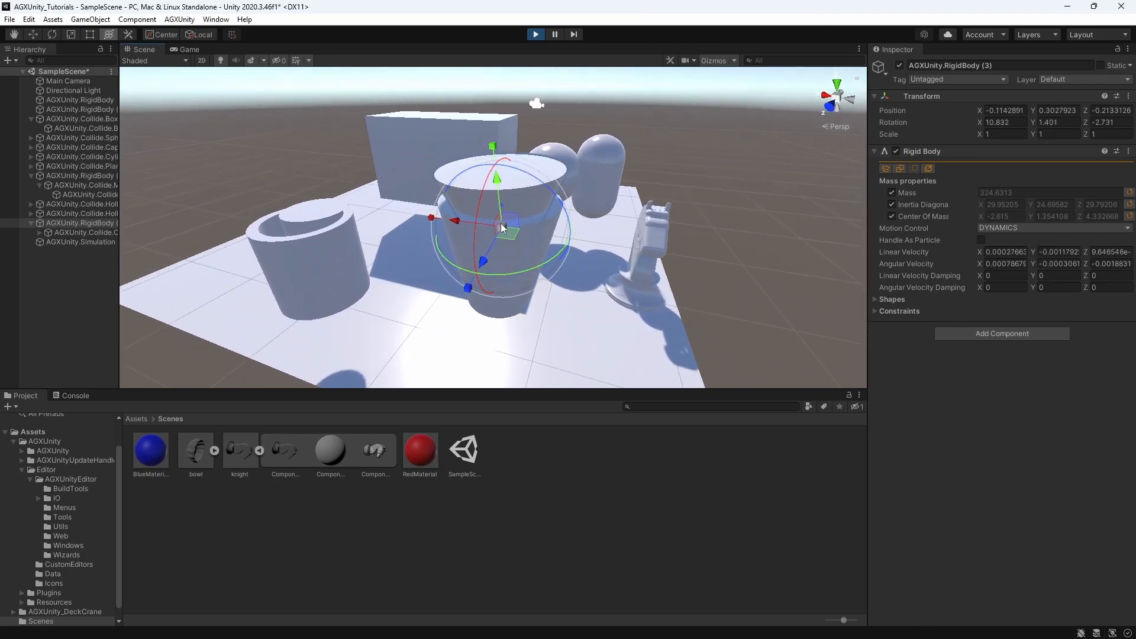
middle_click_drag(481, 225, 372, 255)
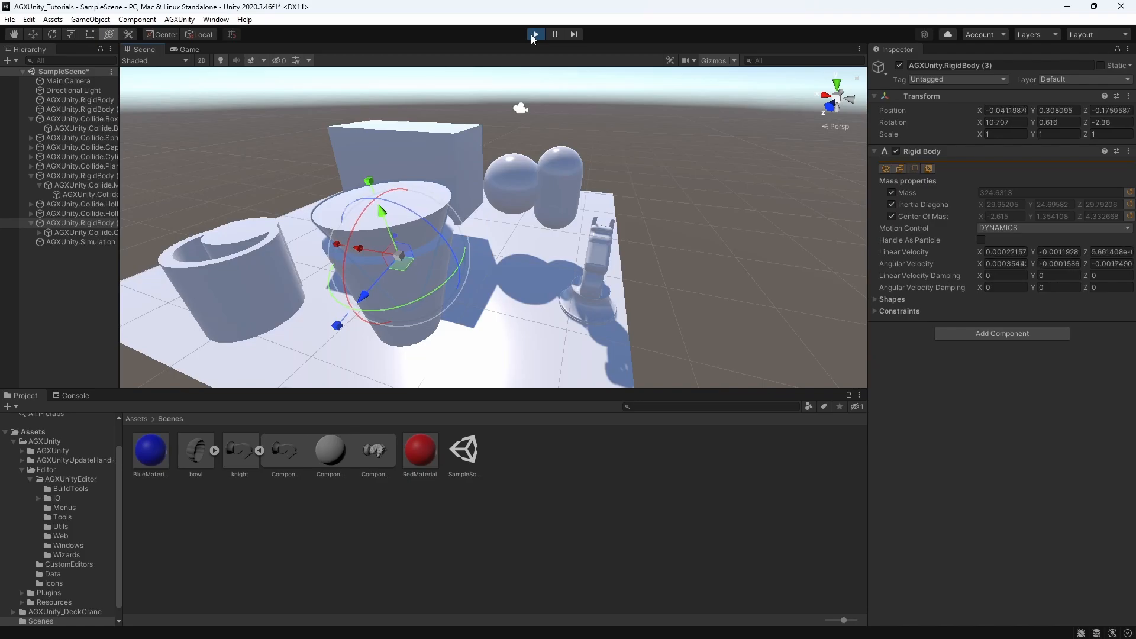
left_click(534, 35)
Inspect the properties of the hollow cylinder, the cones and the inner solid cylinder by selecting them in turn.
left_click_drag(346, 168, 363, 204, "alt")
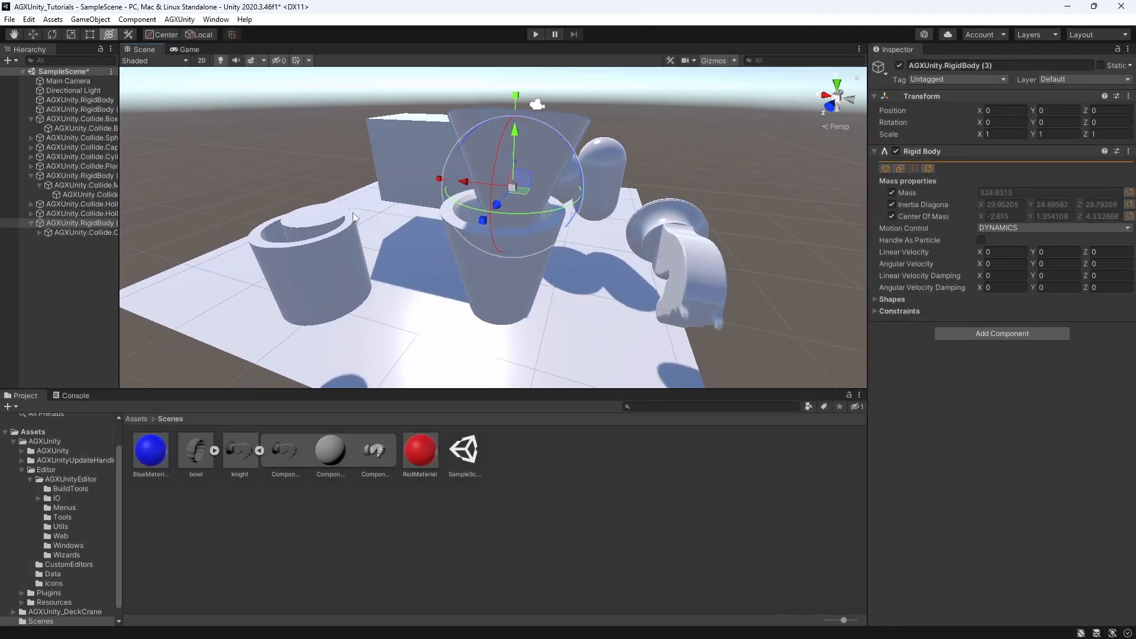
left_click(317, 262)
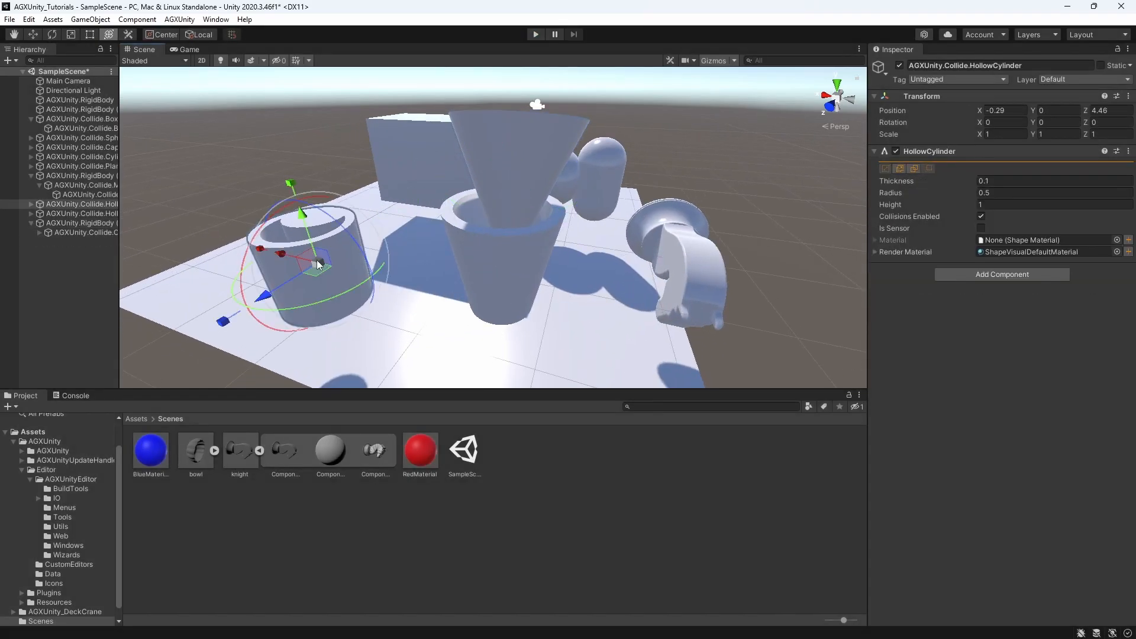
left_click(474, 256)
left_click(485, 125)
middle_click_drag(465, 121, 463, 137)
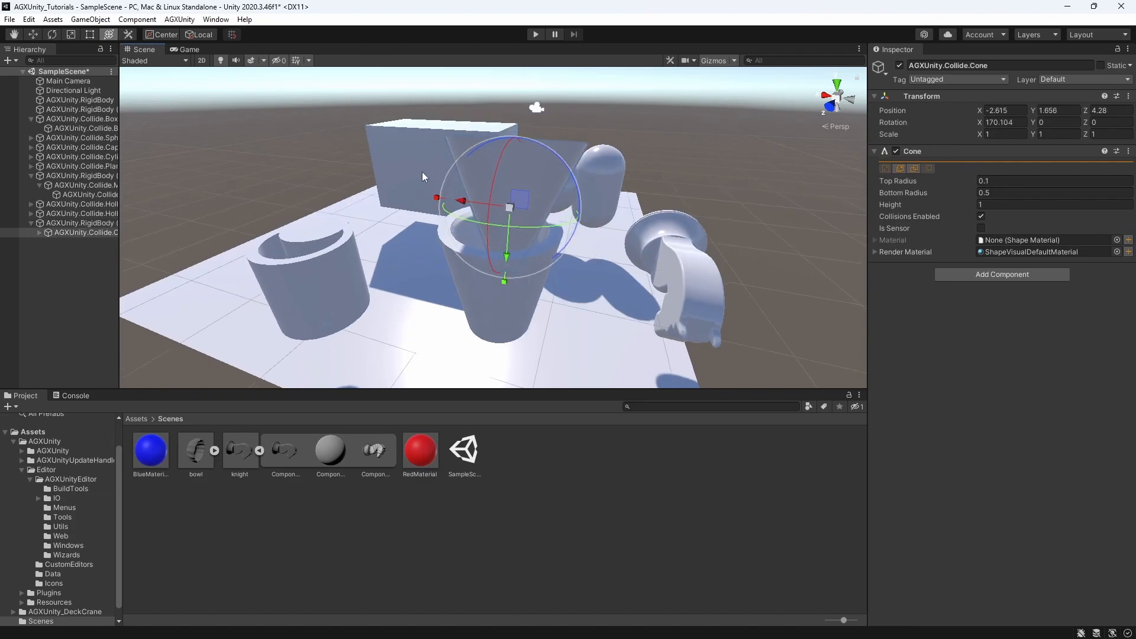
left_click(294, 232)
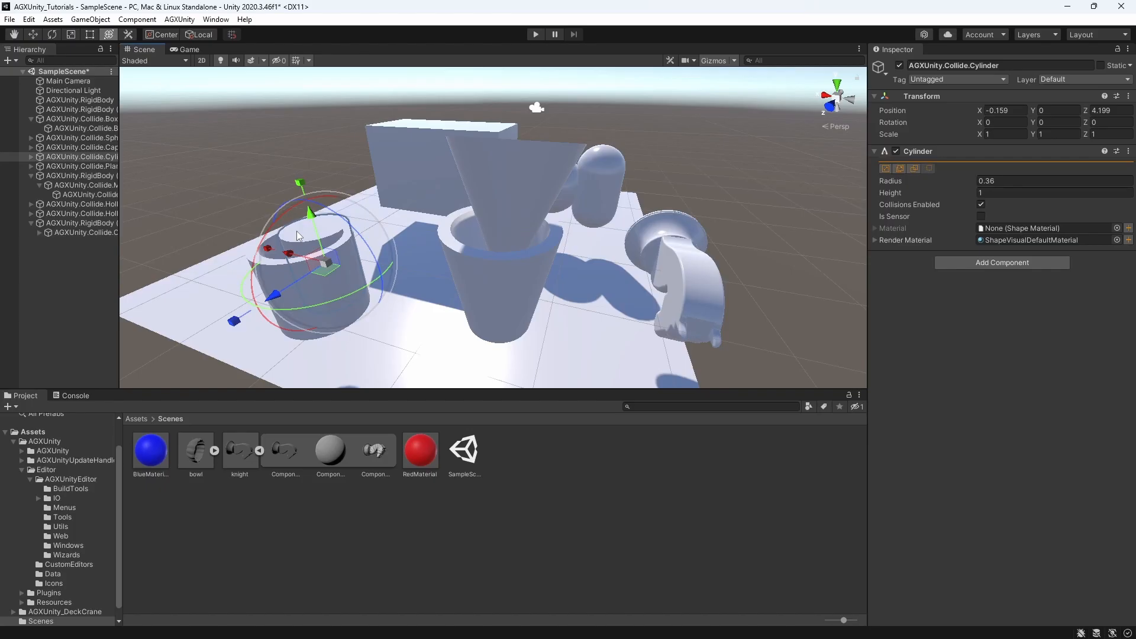
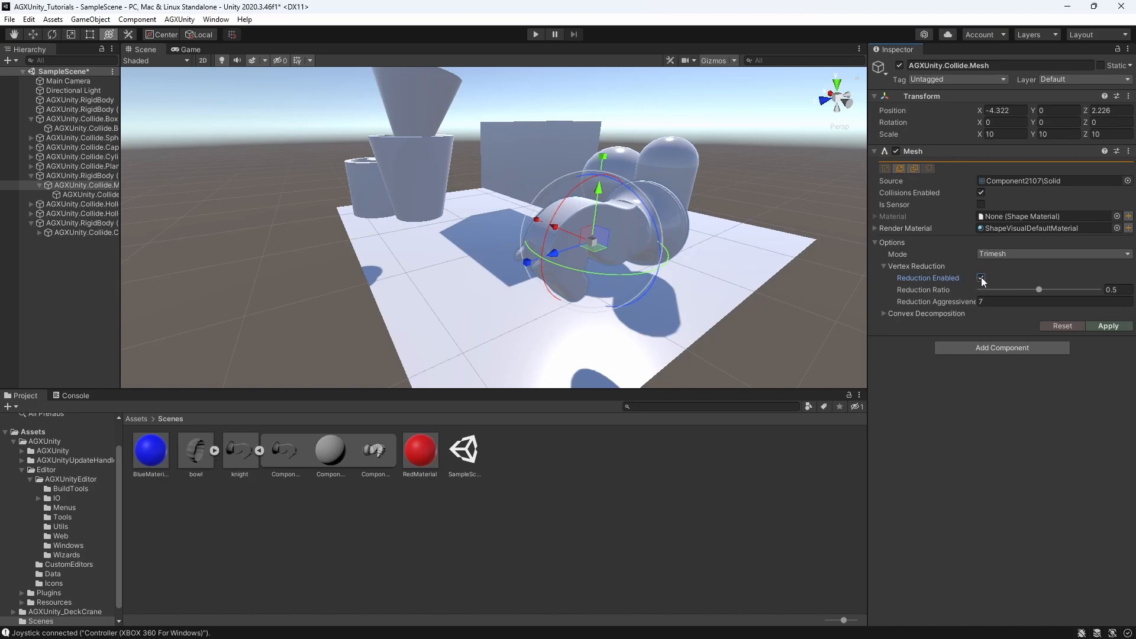
Apply vertex reduction to the knight's collision mesh at ratio 0.5, and re-apply it with the ratio raised to about 0.956.
left_click(1108, 327)
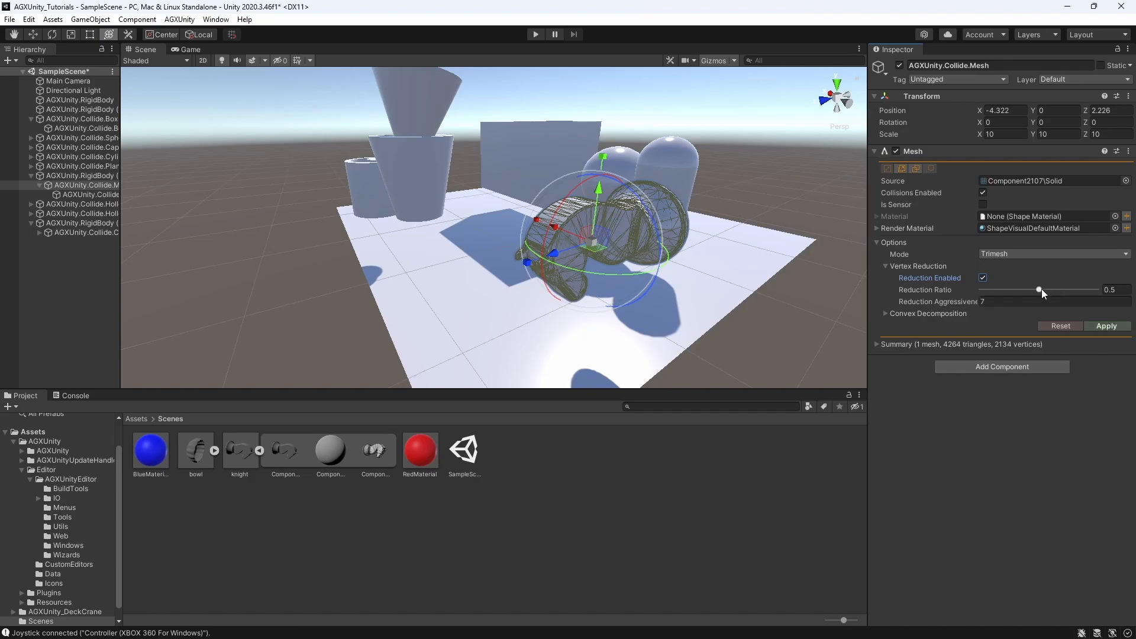
left_click_drag(1039, 289, 1093, 289)
left_click(1106, 326)
left_click(1106, 326)
left_click(1106, 327)
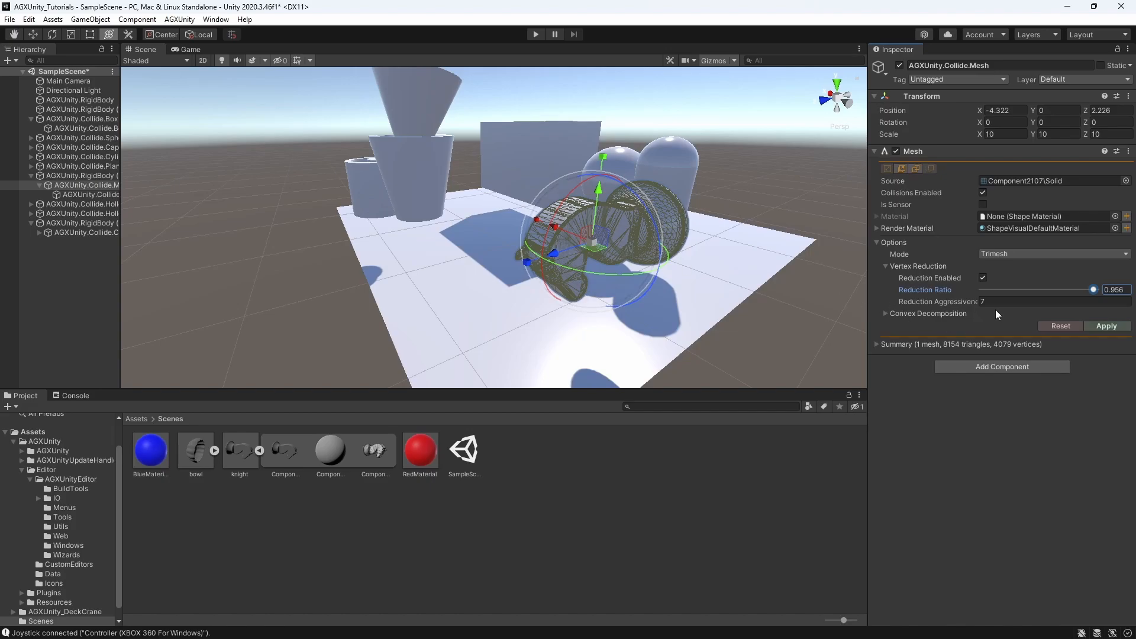
Reset the knight's collision mesh options to default and generate a collision mesh in Convex mode.
left_click(1051, 326)
left_click(614, 350)
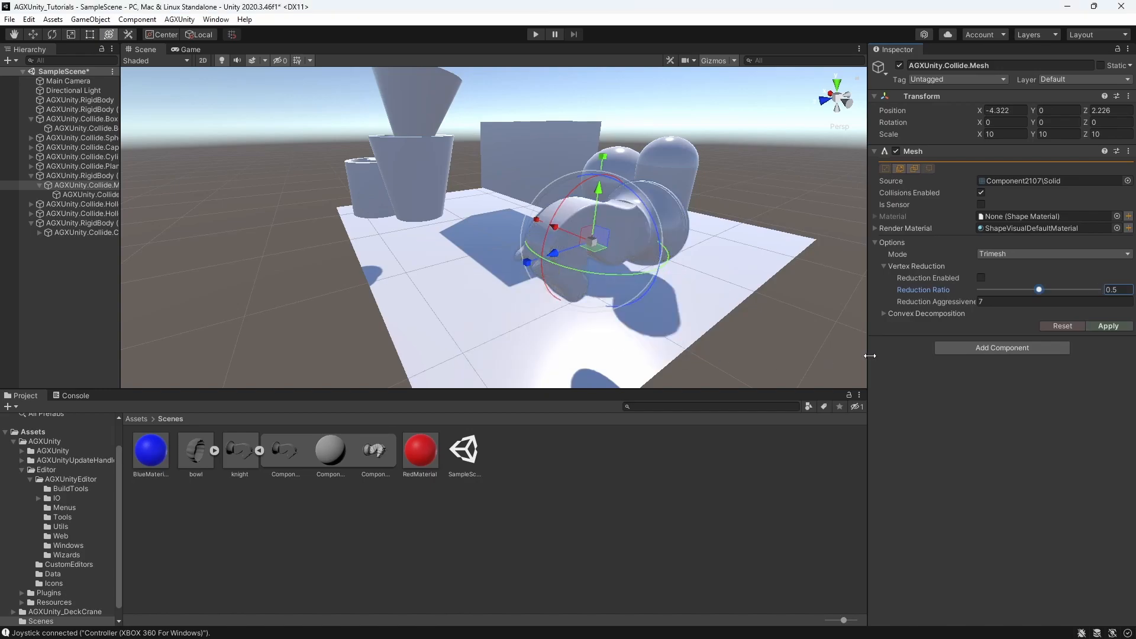
left_click(1010, 254)
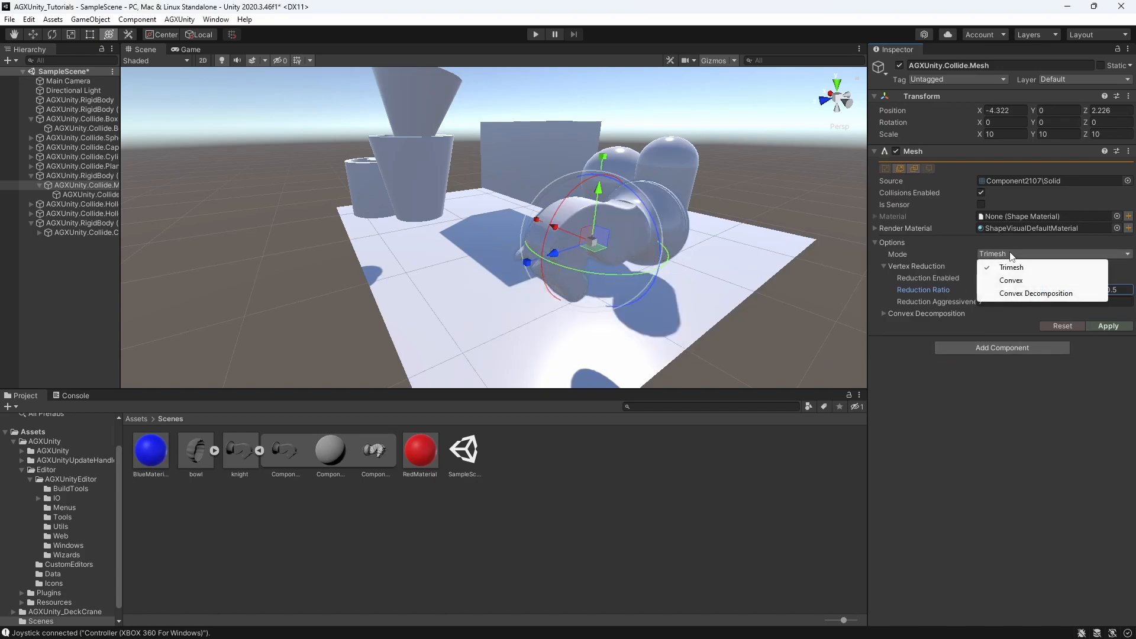
left_click(1027, 283)
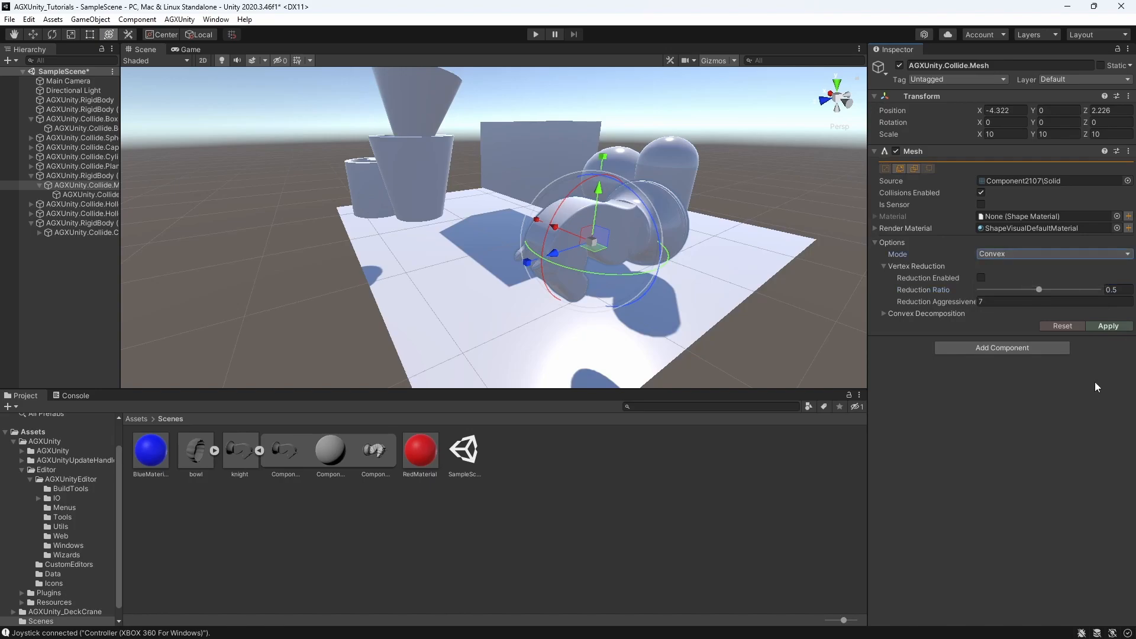
left_click(1109, 327)
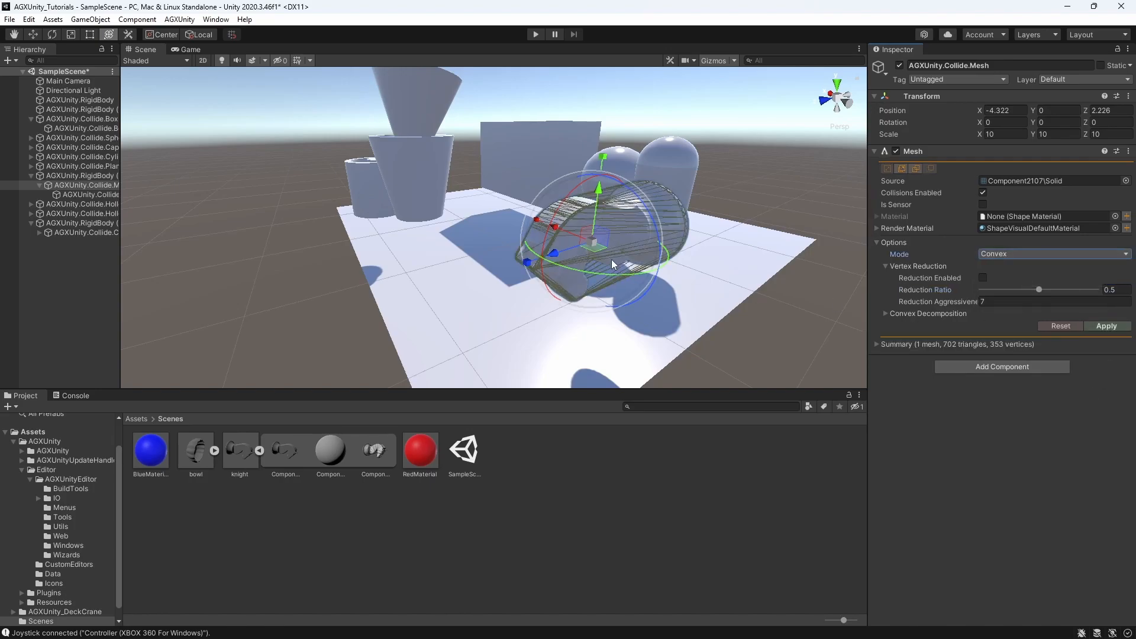
Examine the knight's convex collision mesh, run the simulation to check how it collides, and stop the simulation.
left_click_drag(612, 259, 614, 254, "alt")
scroll(614, 250, "up", 4)
middle_click_drag(613, 249, 578, 243)
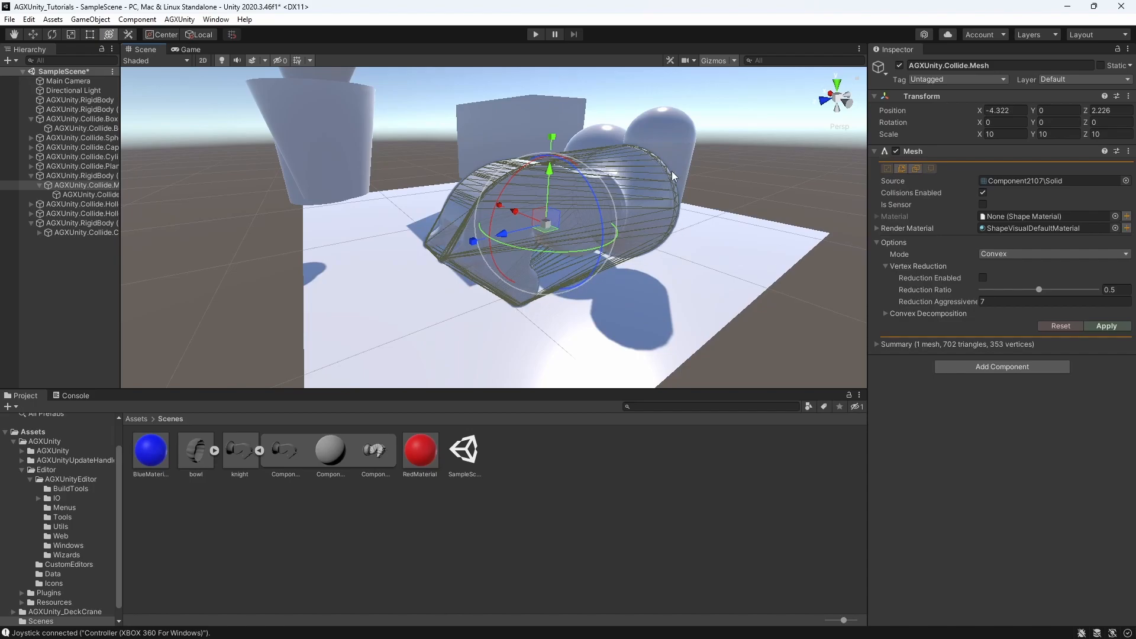
left_click_drag(671, 172, 674, 198, "alt")
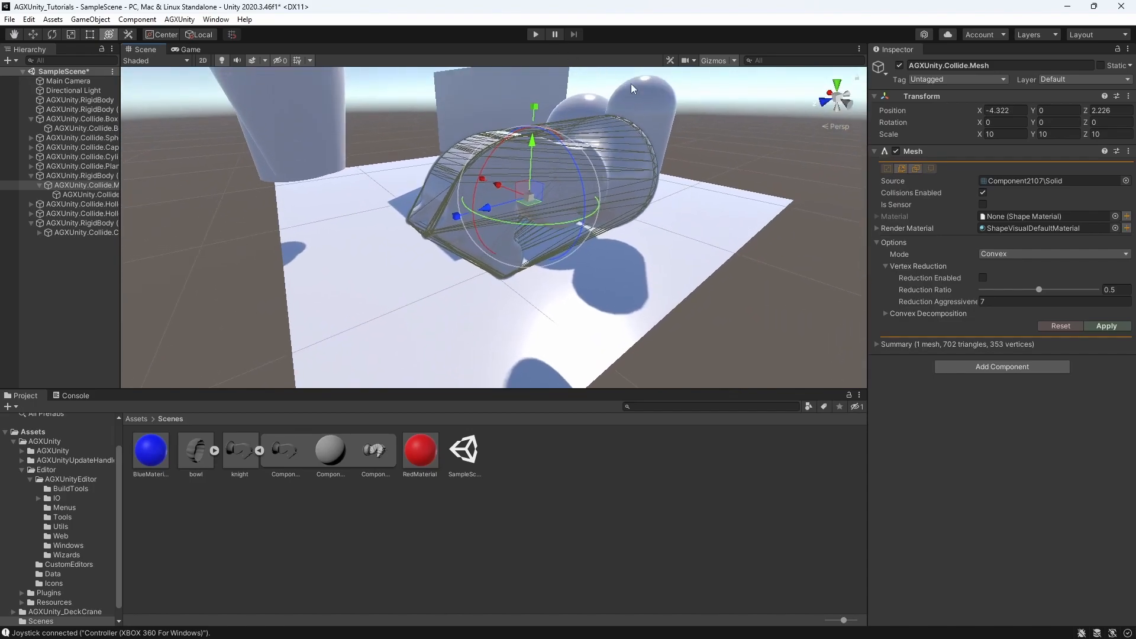
left_click(1094, 325)
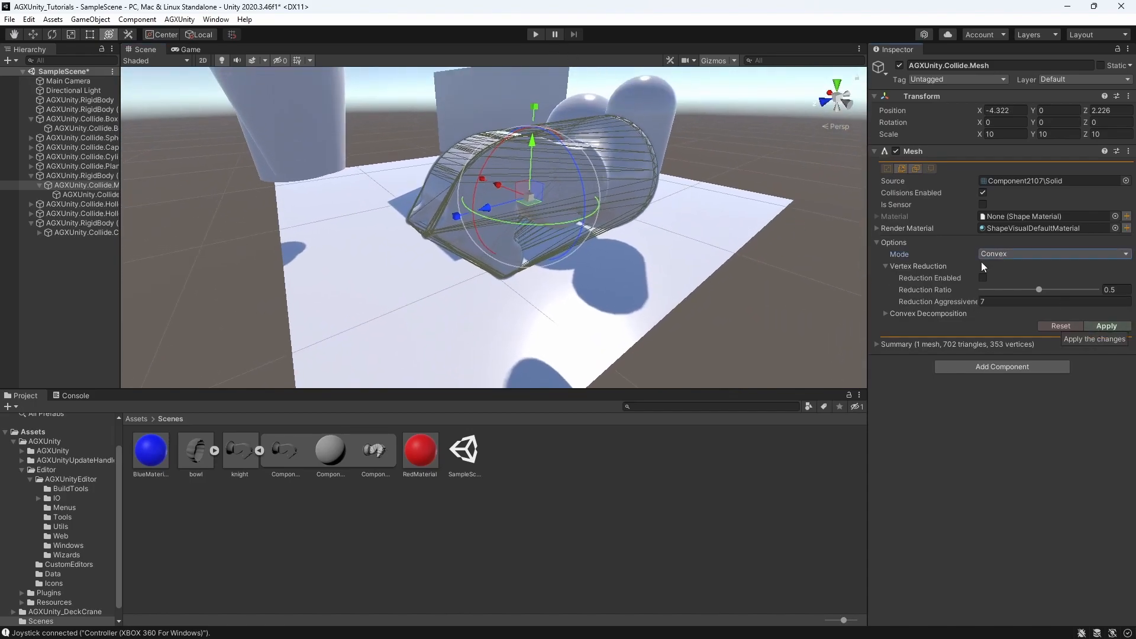
left_click(536, 33)
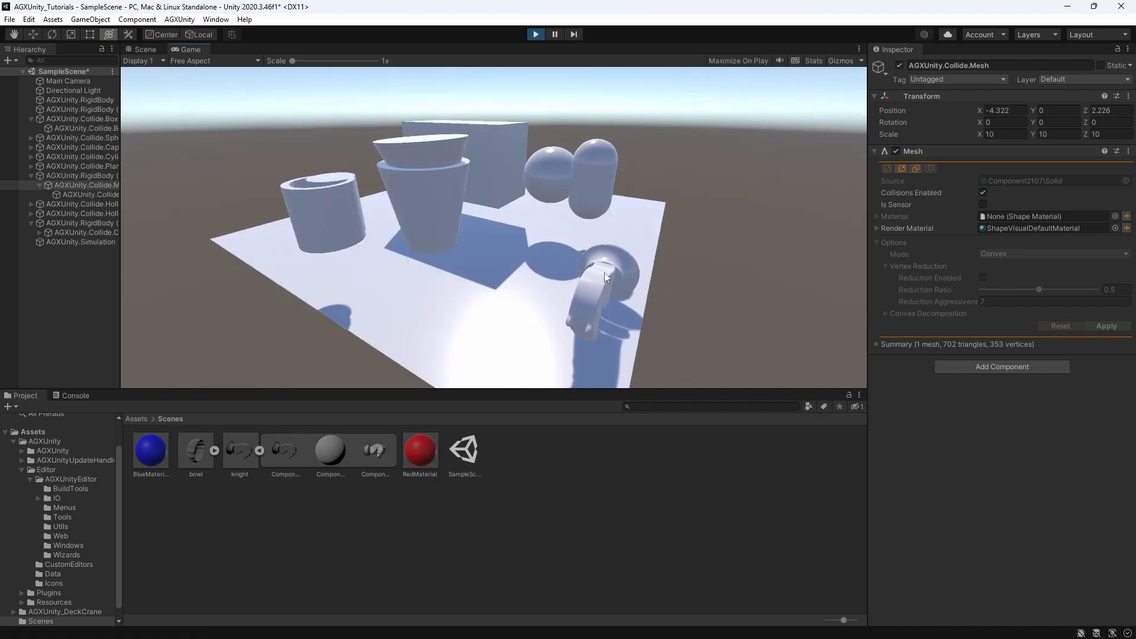
left_click(536, 33)
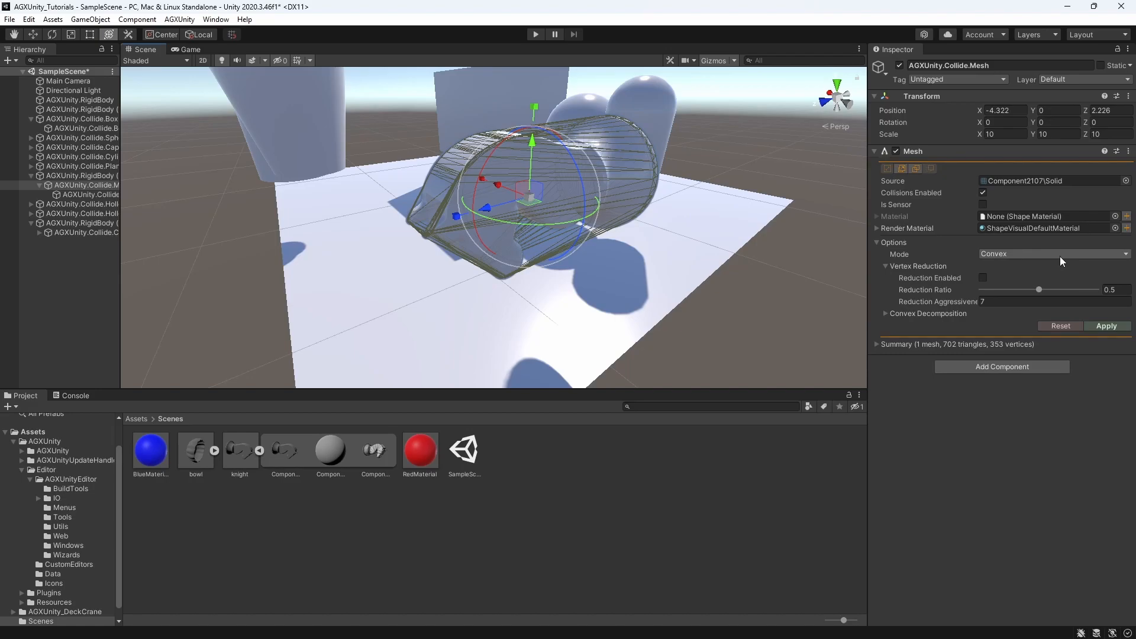
Reset the knight's collision meshes and generate new ones in Convex Decomposition mode with an element resolution of 50.
left_click(1061, 326)
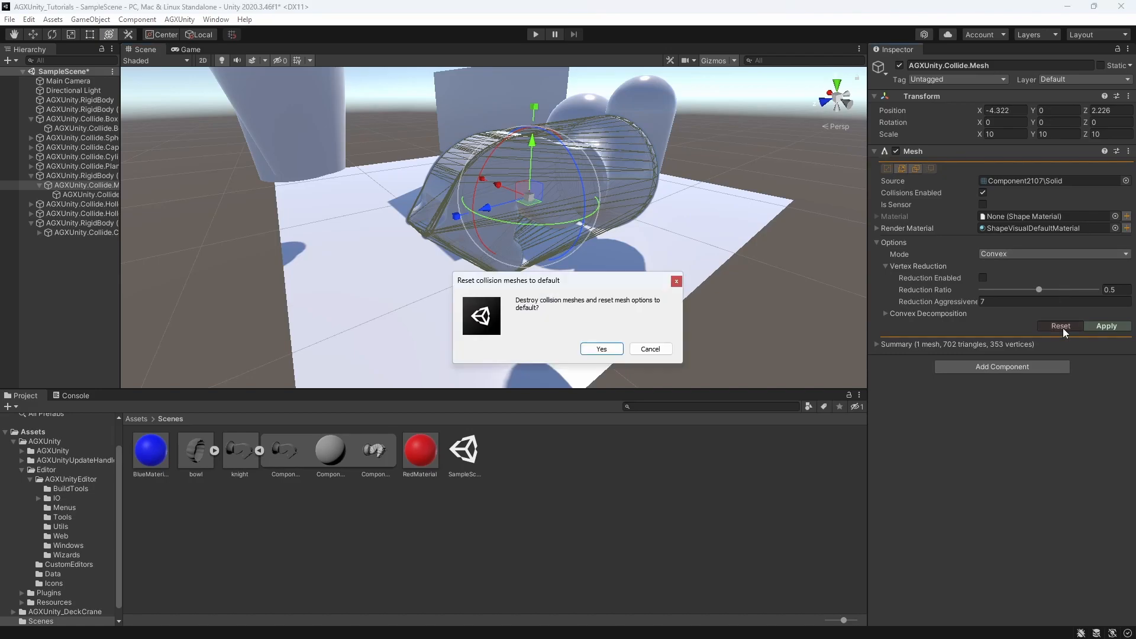
left_click(601, 348)
left_click(1045, 255)
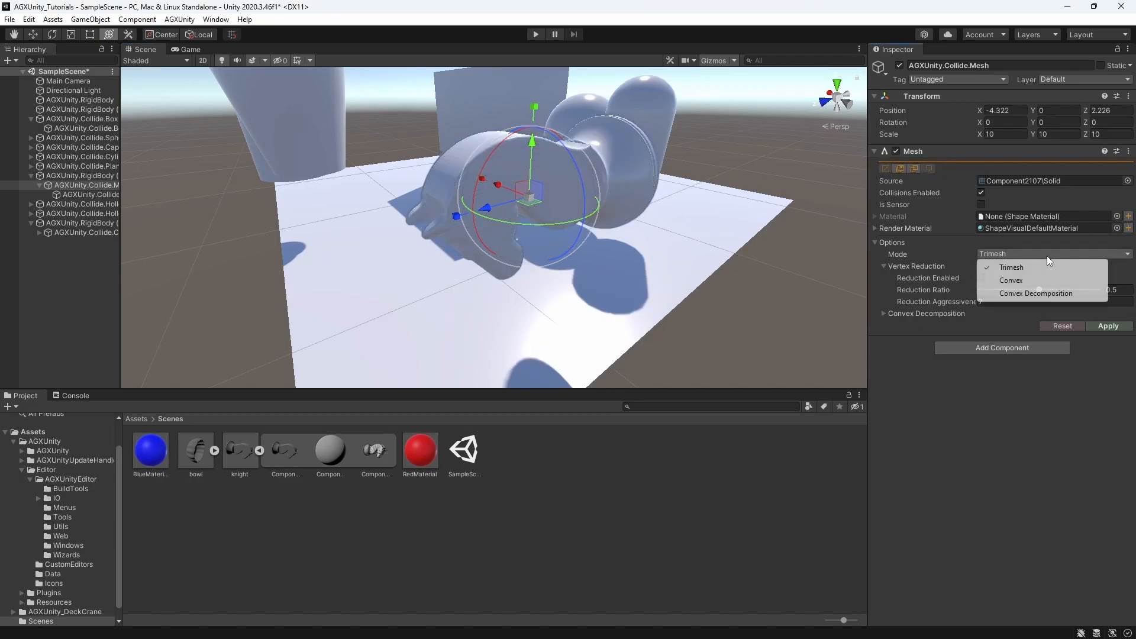
left_click(1024, 291)
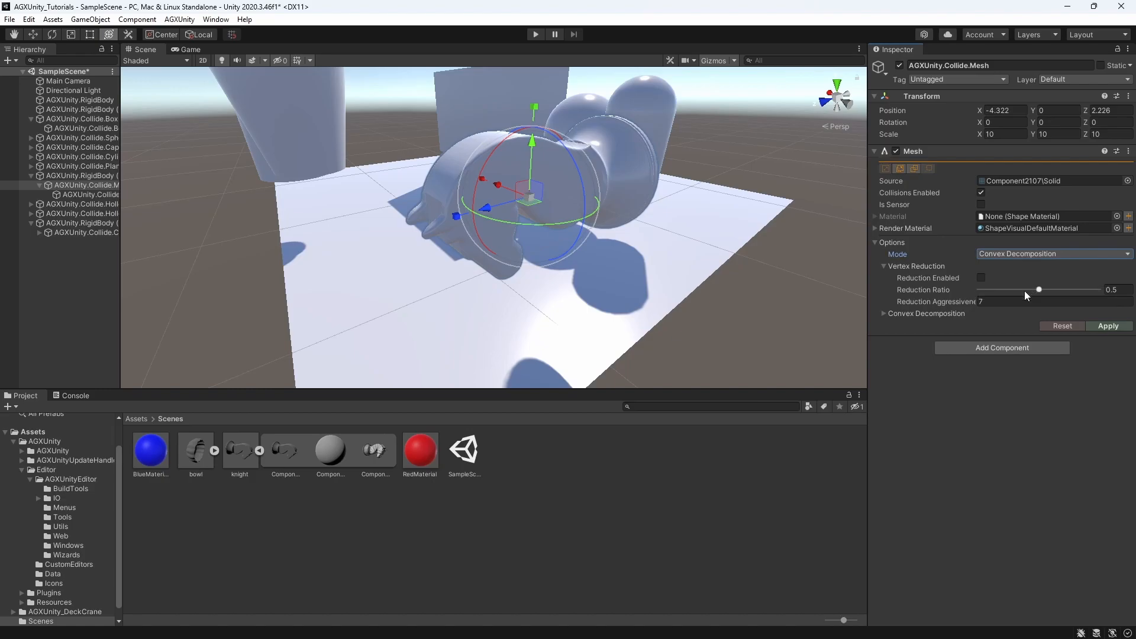
left_click(883, 315)
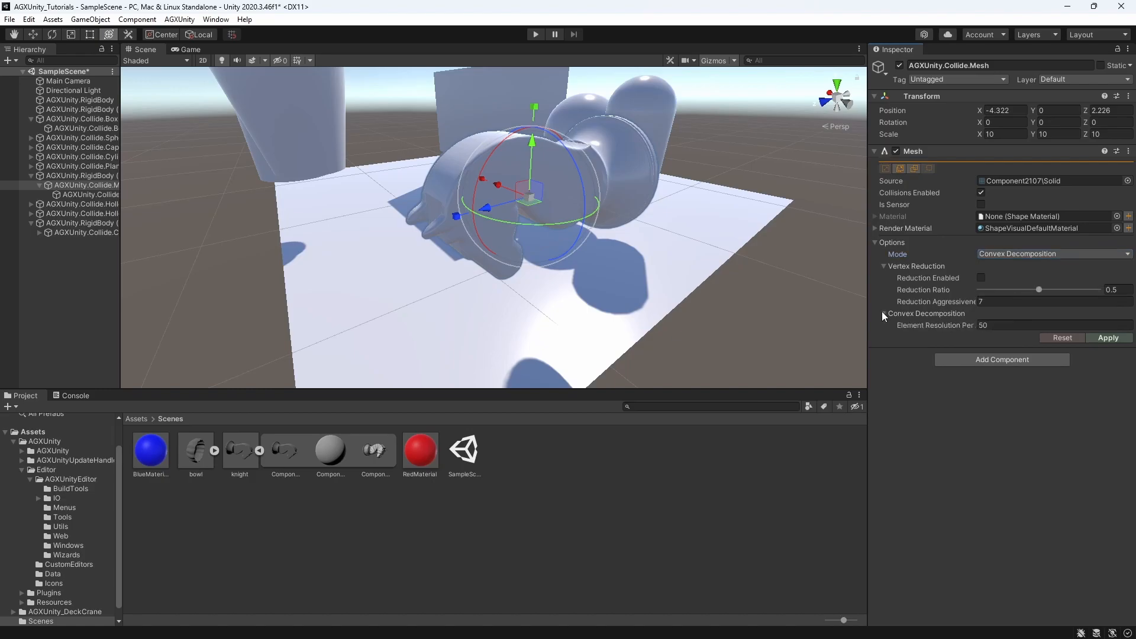
left_click(1098, 337)
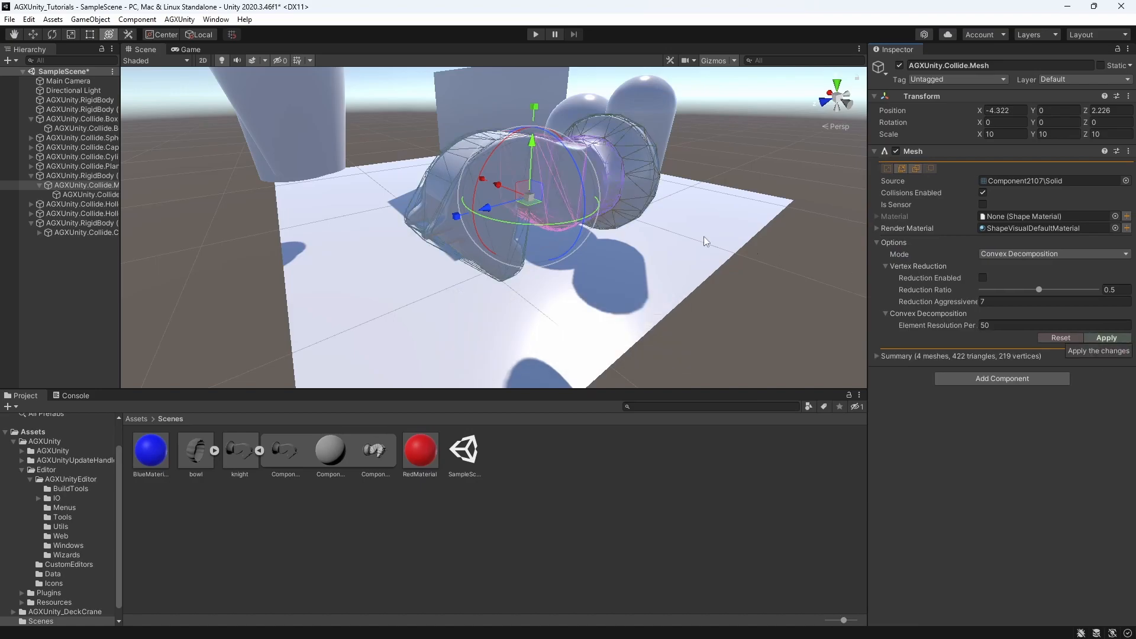
Examine up close the separate convex pieces that make up the knight's decomposed collision mesh.
scroll(566, 201, "up", 2)
left_click_drag(566, 201, 457, 207, "alt")
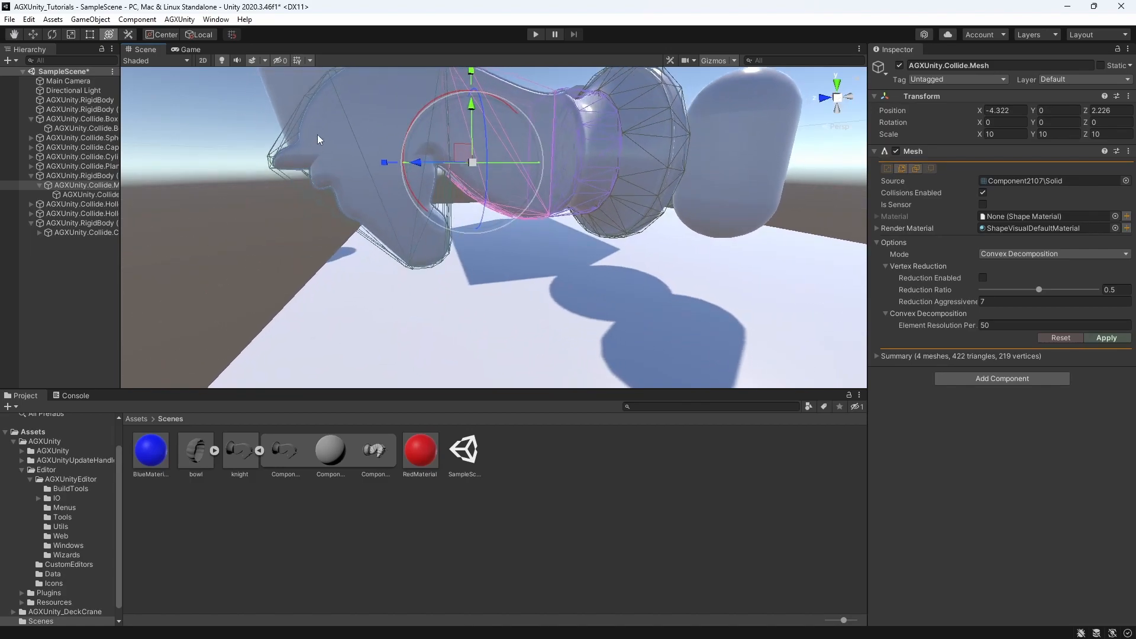
key("f")
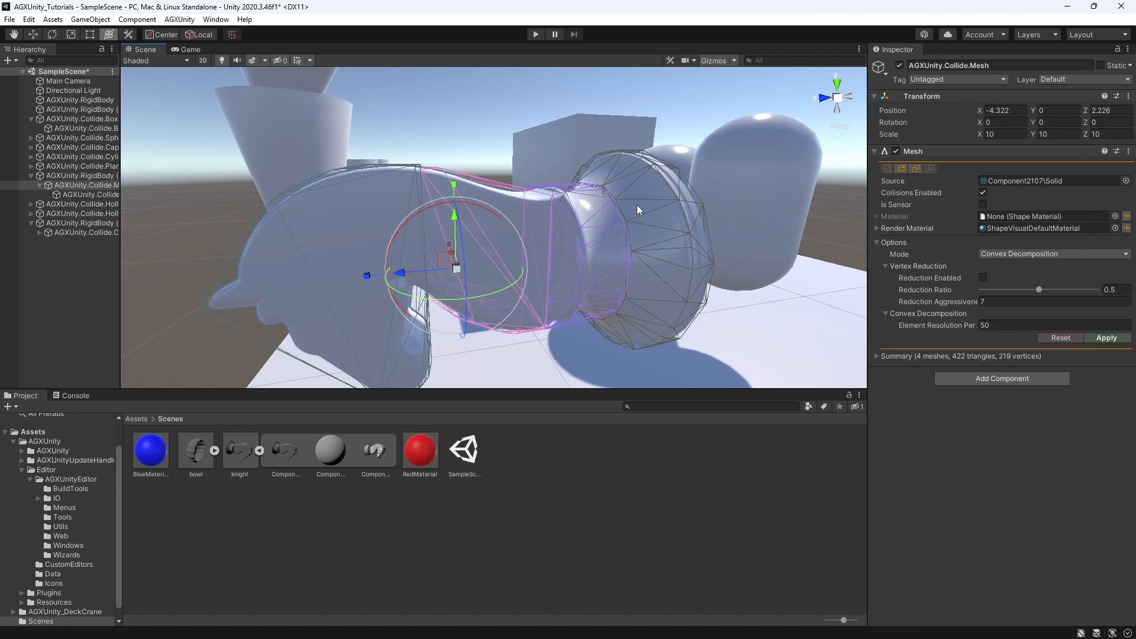
Reapply the knight's convex decomposition options, run the simulation to check how it collides, and stop the simulation.
scroll(660, 193, "down", 3)
middle_click_drag(648, 195, 624, 199)
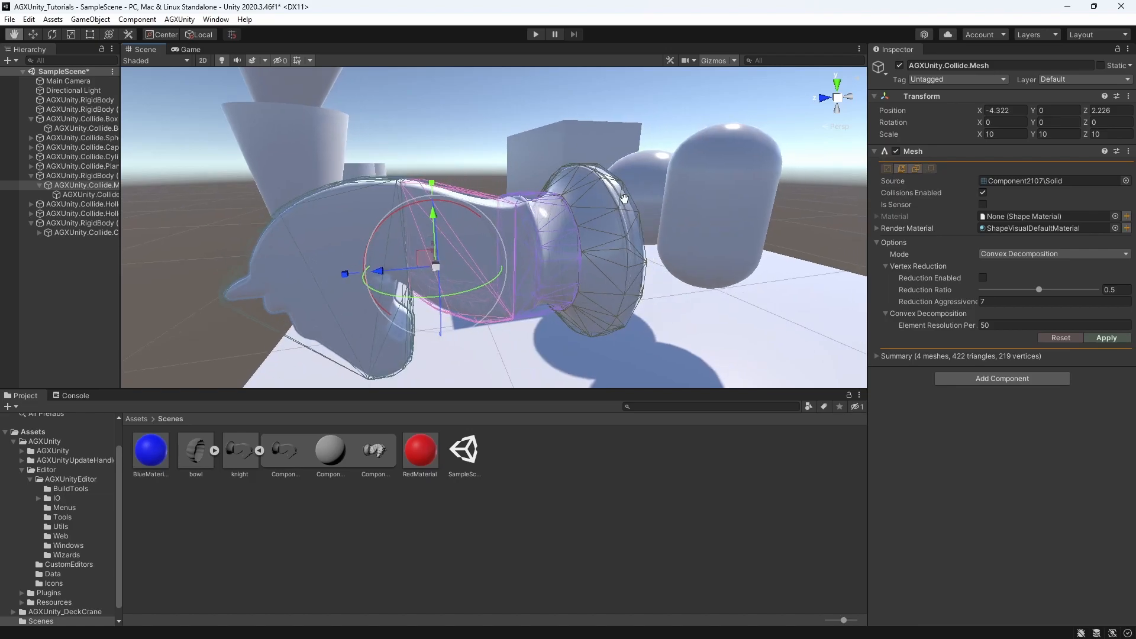
left_click_drag(624, 199, 699, 204, "alt")
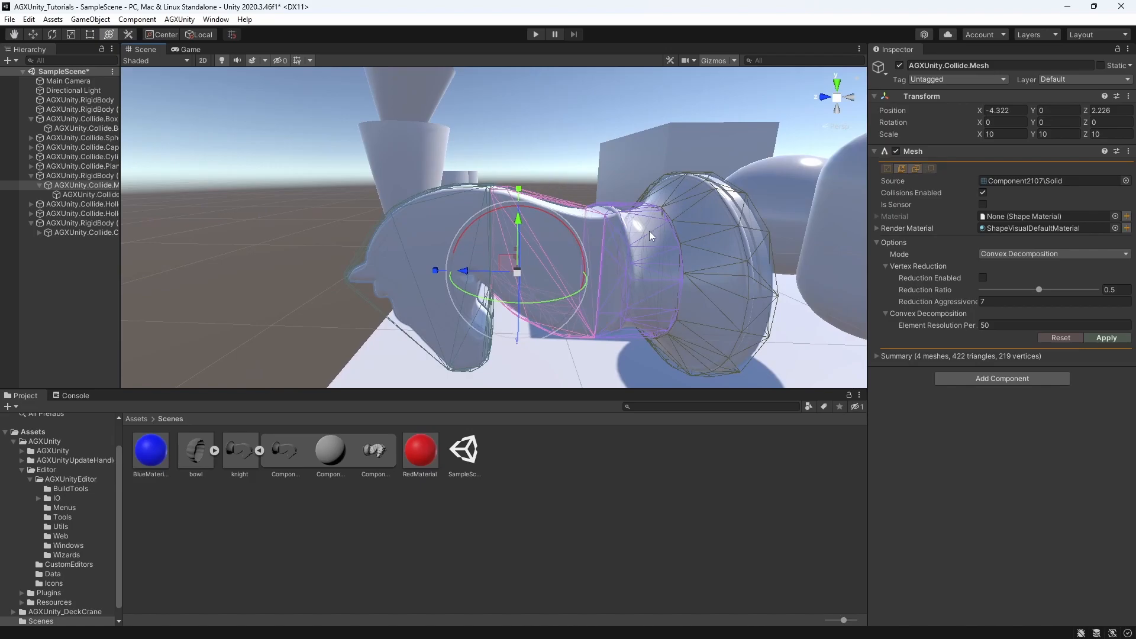
scroll(463, 236, "down", 3)
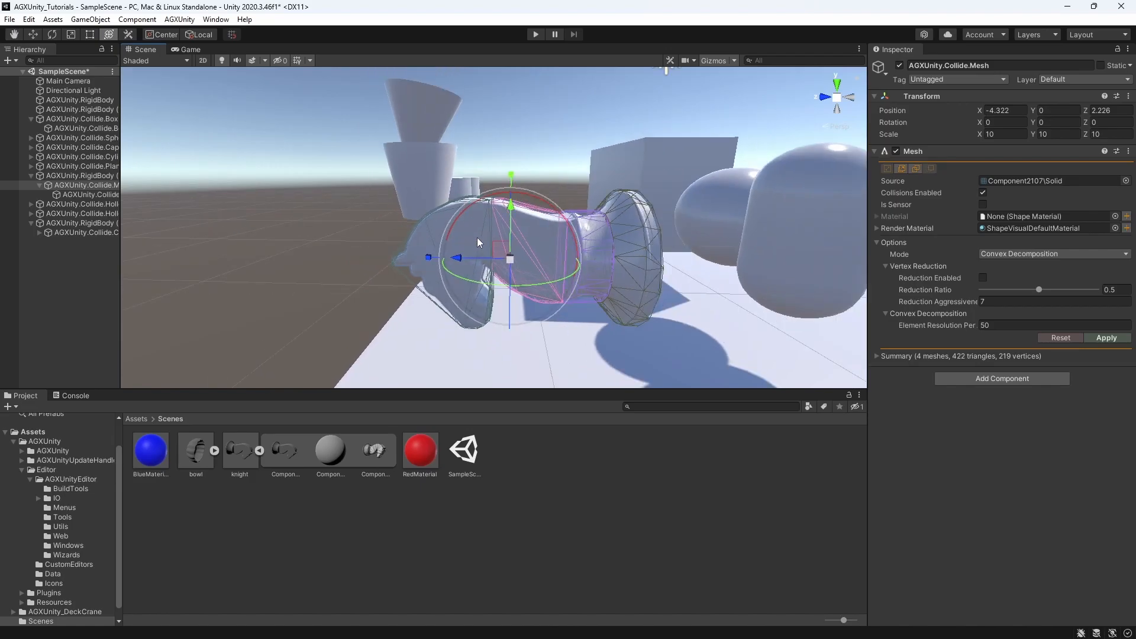
left_click(1106, 337)
left_click(535, 35)
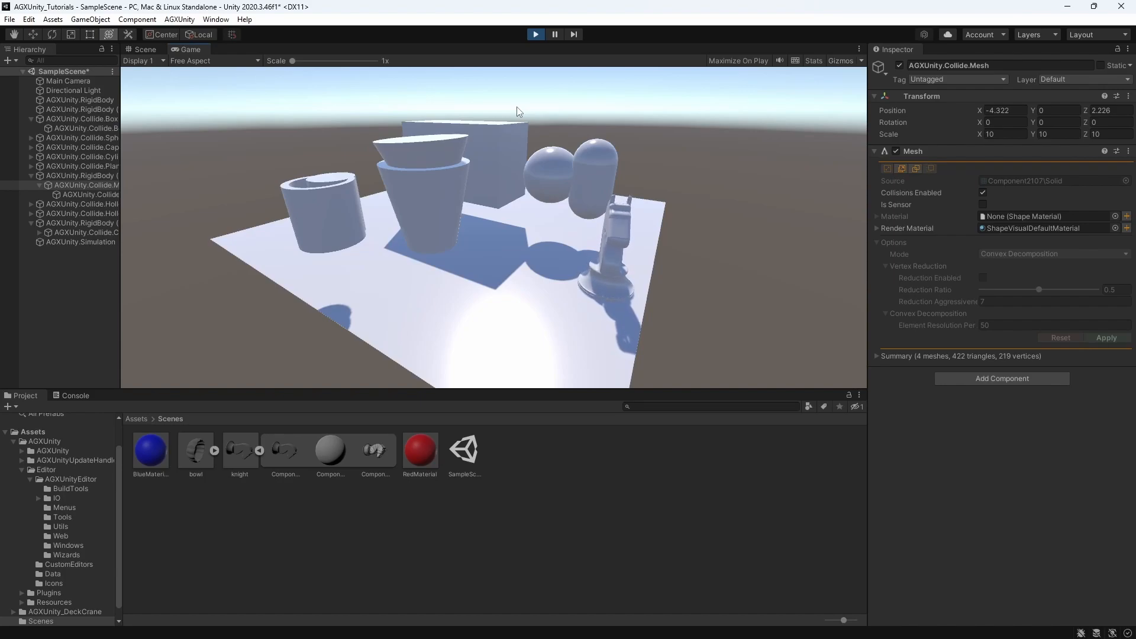
left_click(535, 34)
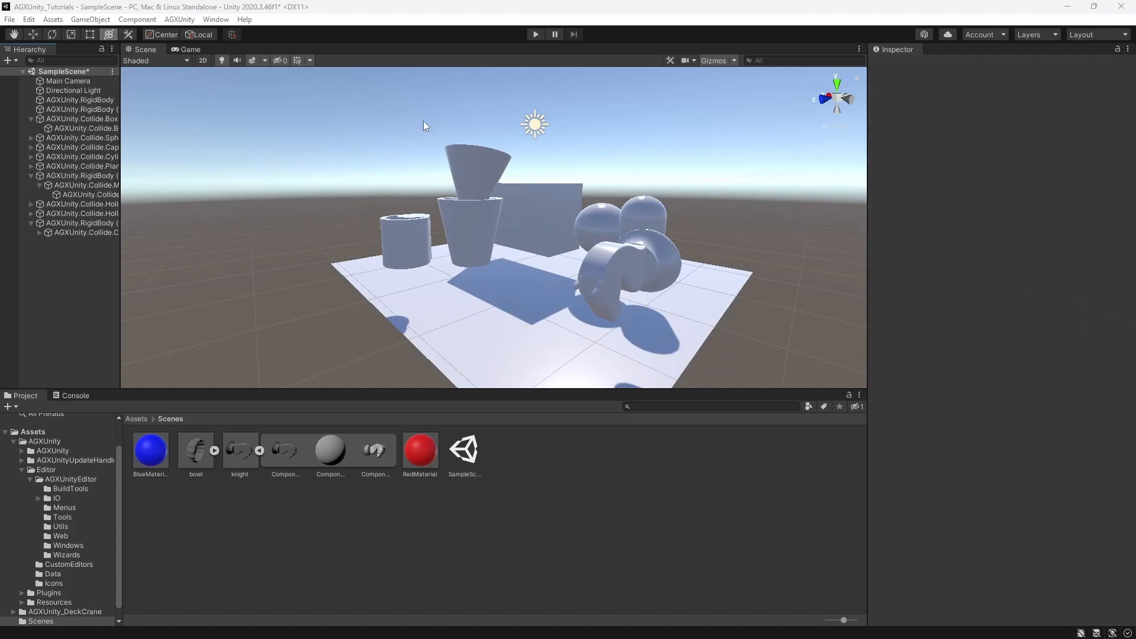
Create an AGXUnity sphere rigid body, move it to about X -4.94 beside the capsule, and test it in the simulation.
left_click(191, 20)
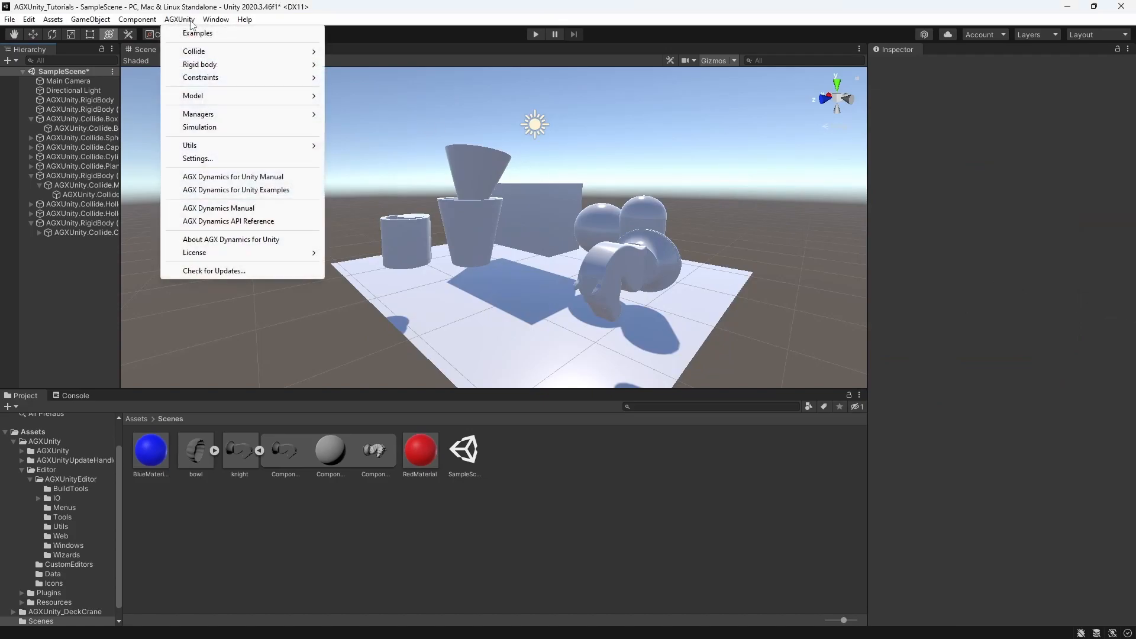
mouse_move(191, 67)
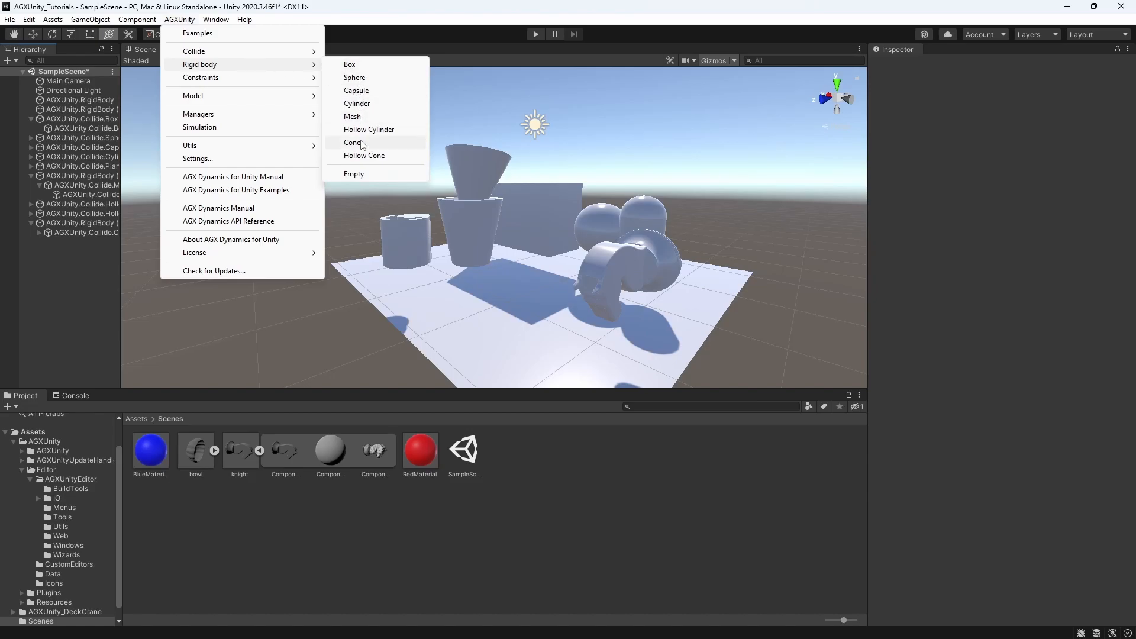
left_click(366, 76)
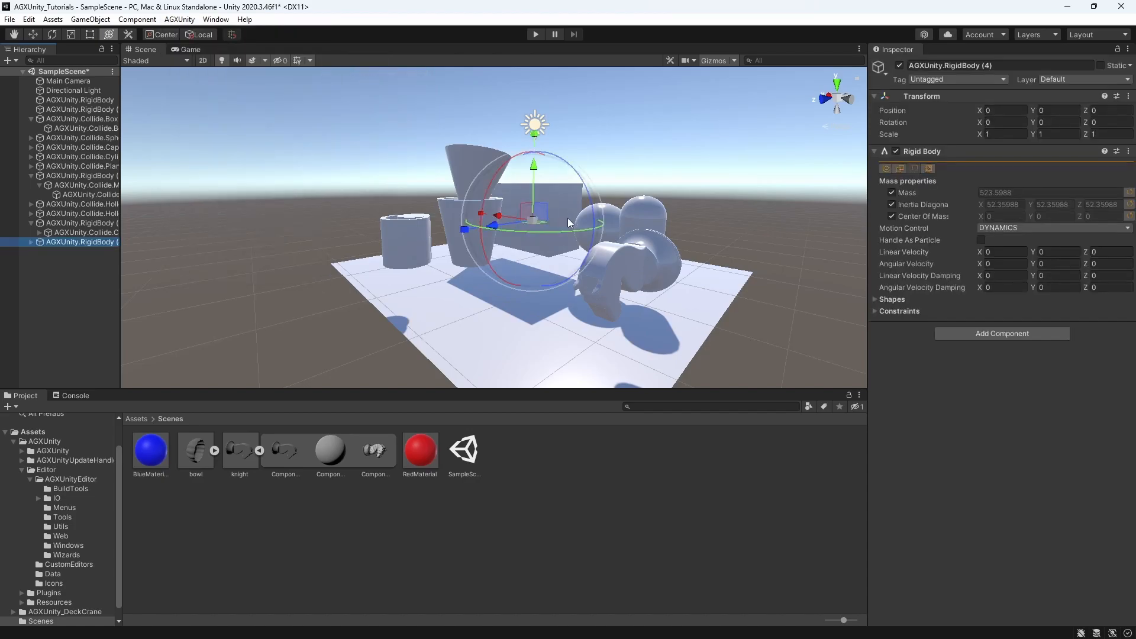
left_click_drag(498, 217, 668, 243)
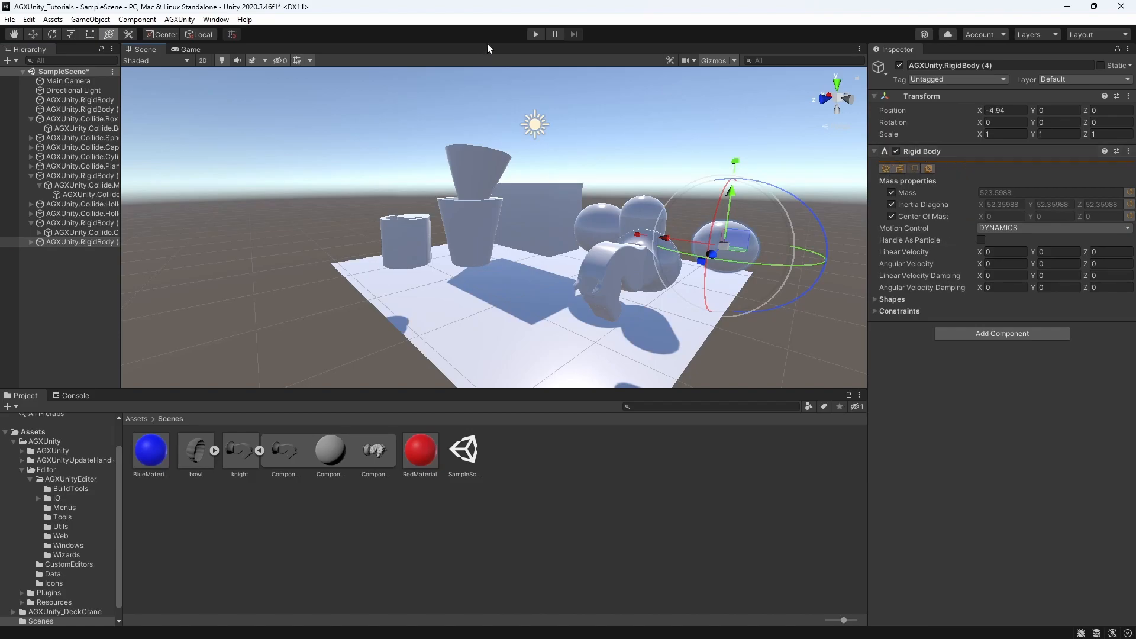
left_click(536, 33)
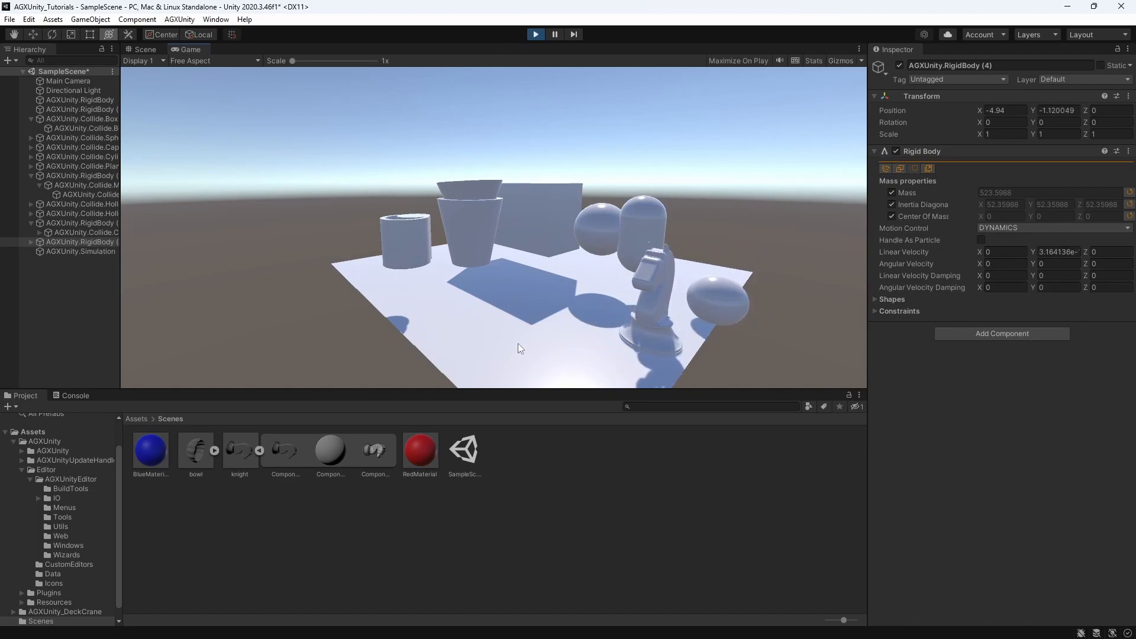
left_click(534, 35)
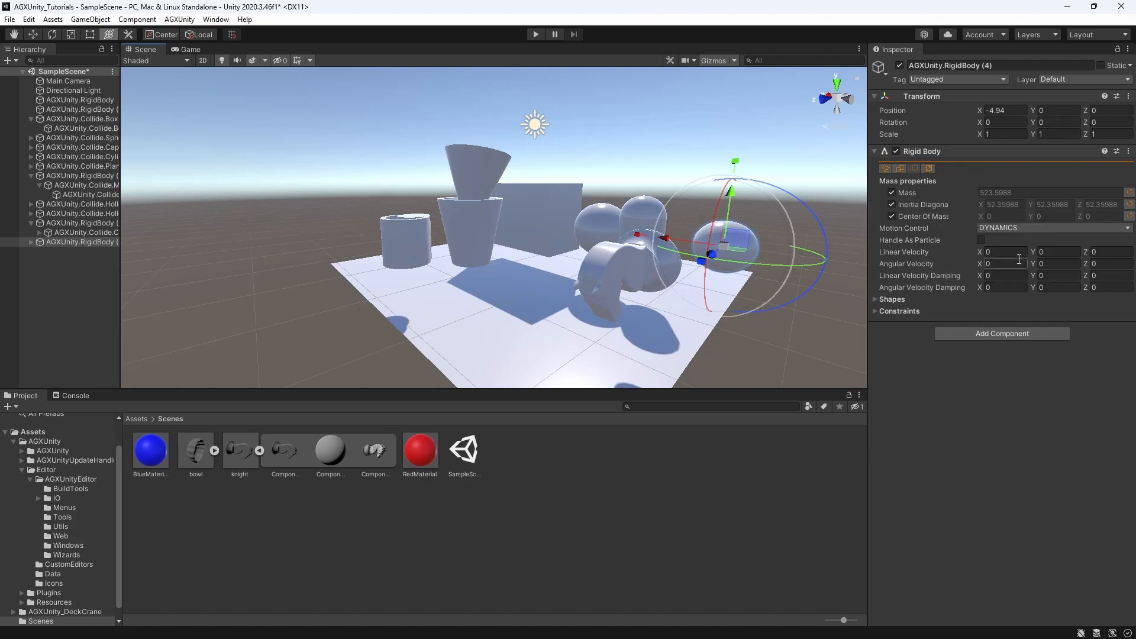
Override the sphere rigid body's default mass with 10 and switch it back to the automatically calculated mass.
mouse_move(942, 219)
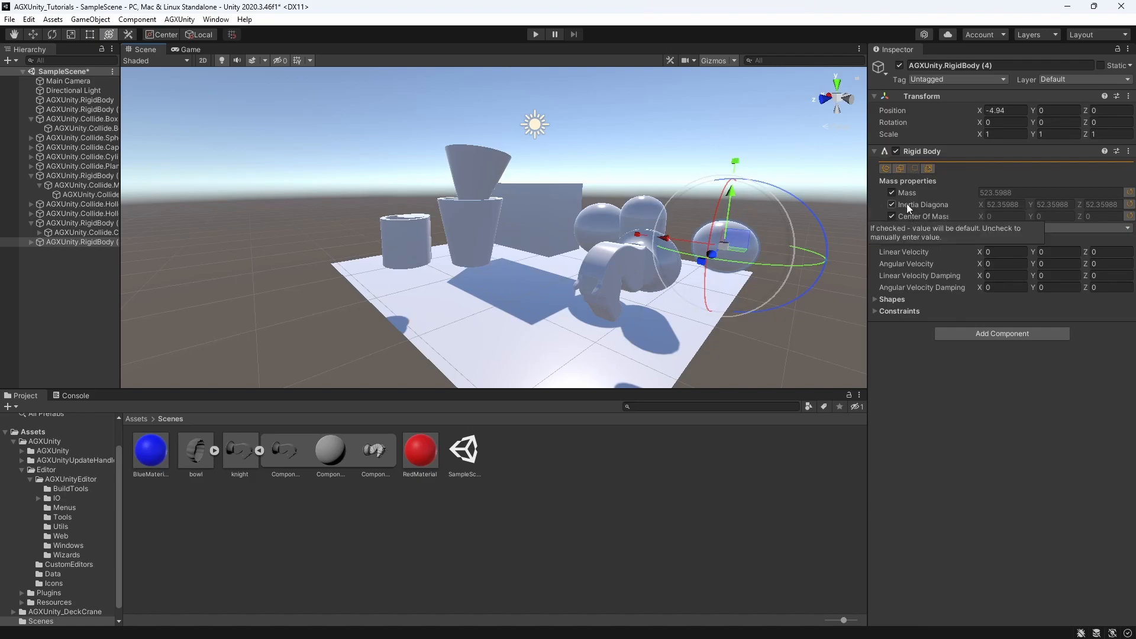
left_click(891, 193)
left_click(999, 192)
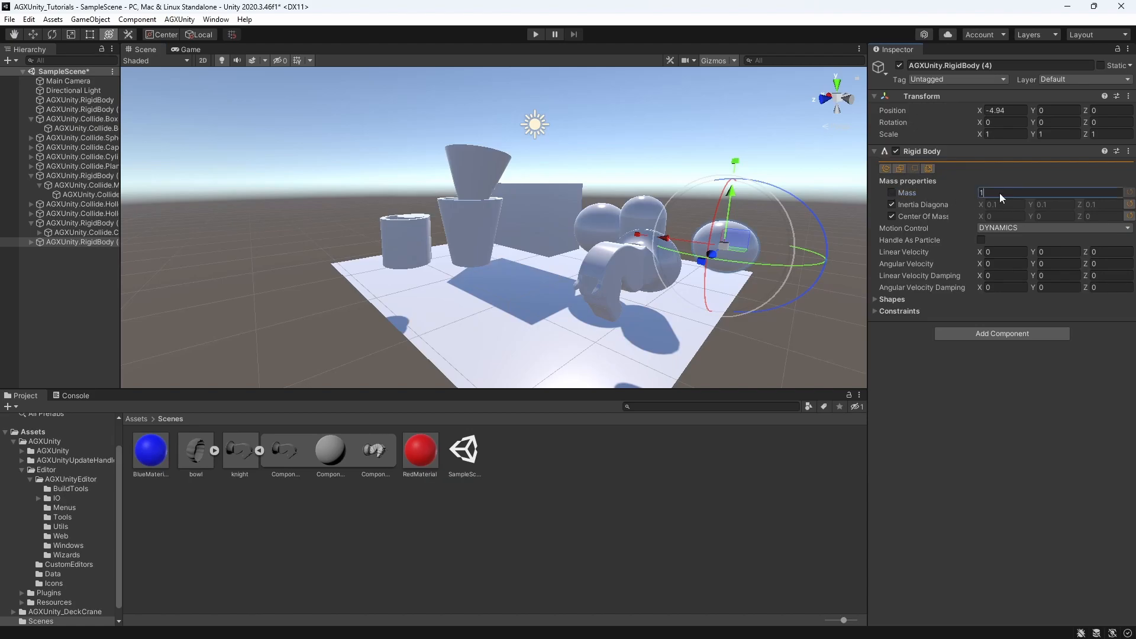
type("10")
left_click(891, 193)
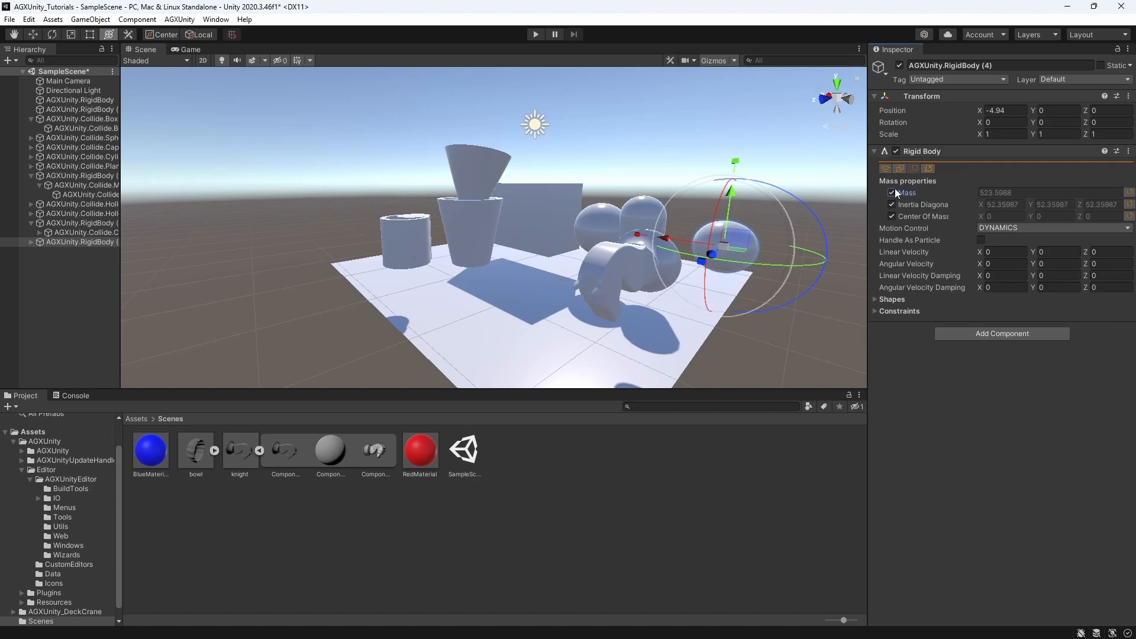
Set the sphere rigid body's motion control to STATIC, run the simulation to observe it, and stop the simulation.
left_click(1021, 229)
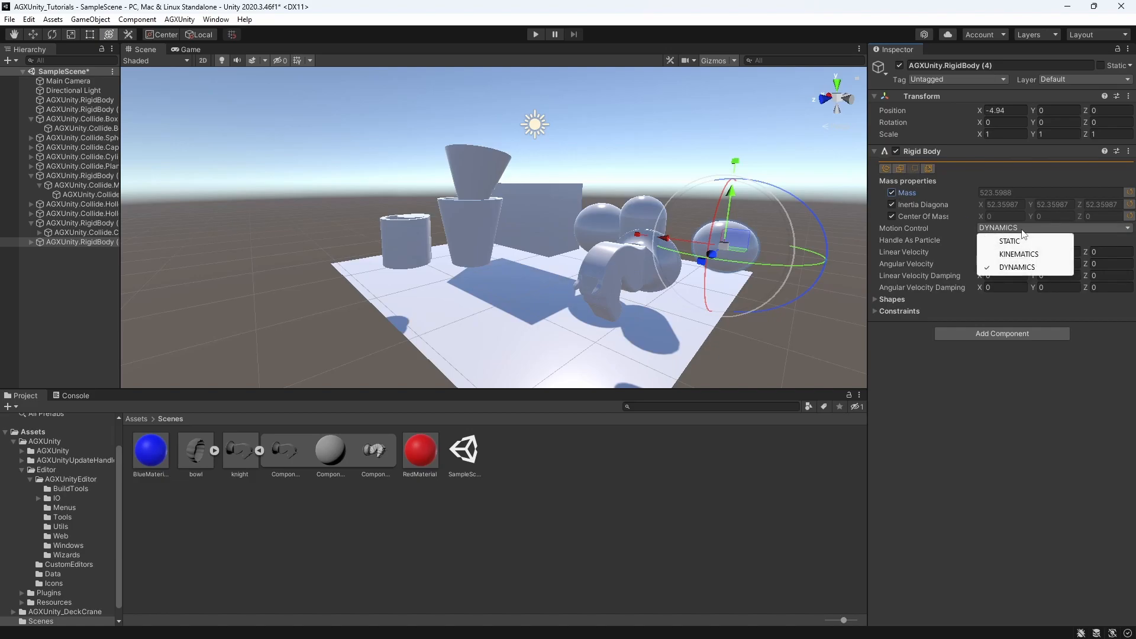
left_click(1030, 268)
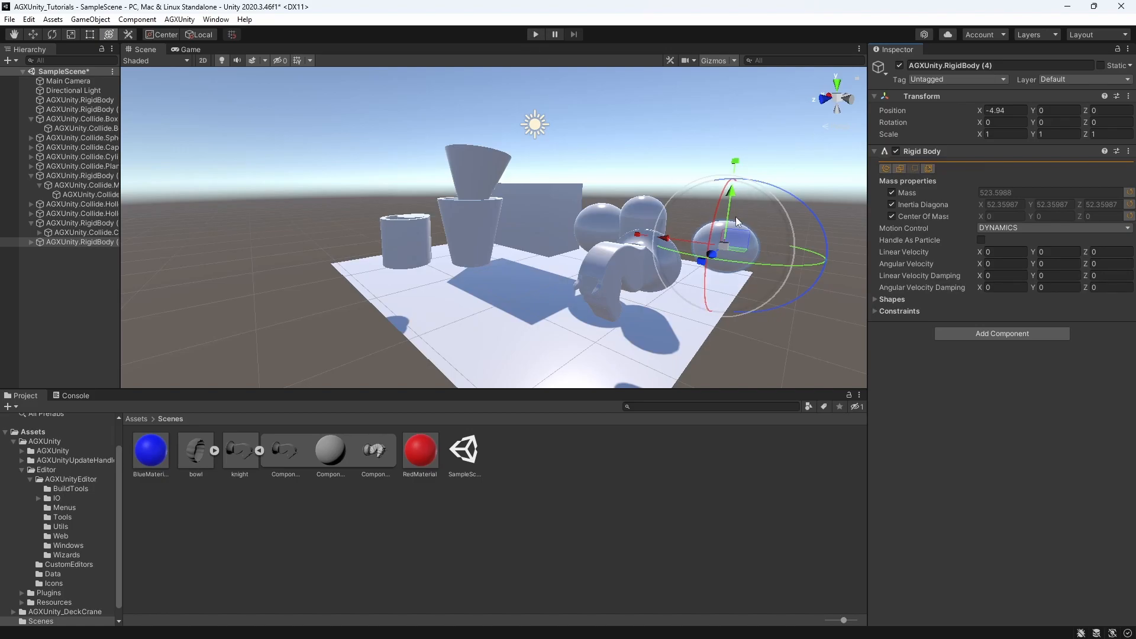
left_click(995, 228)
left_click(1011, 240)
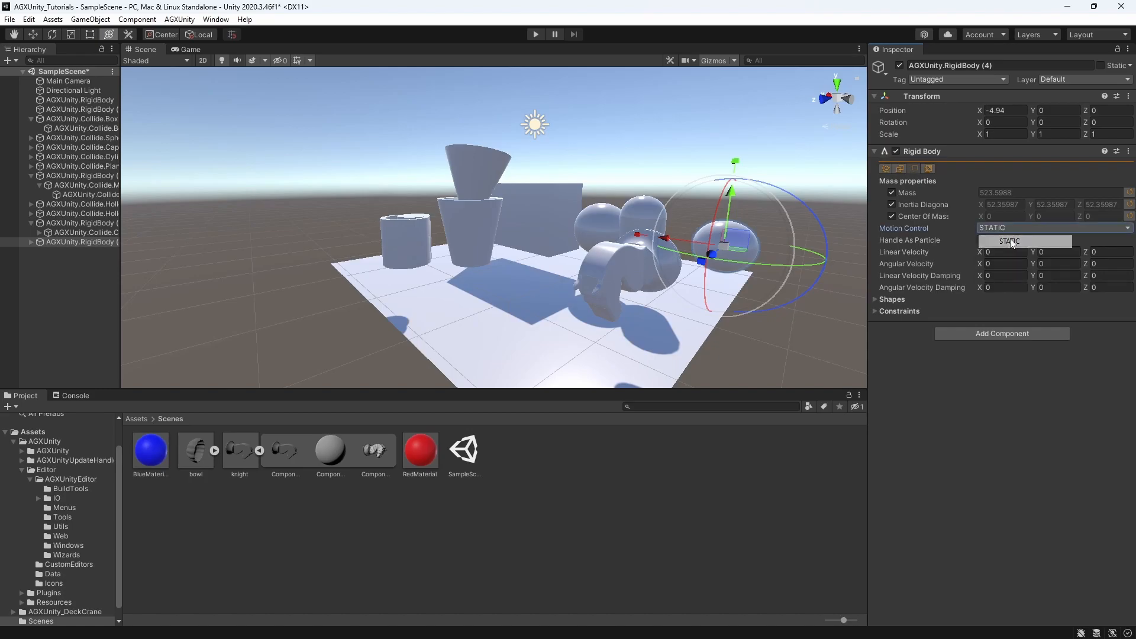
left_click(534, 35)
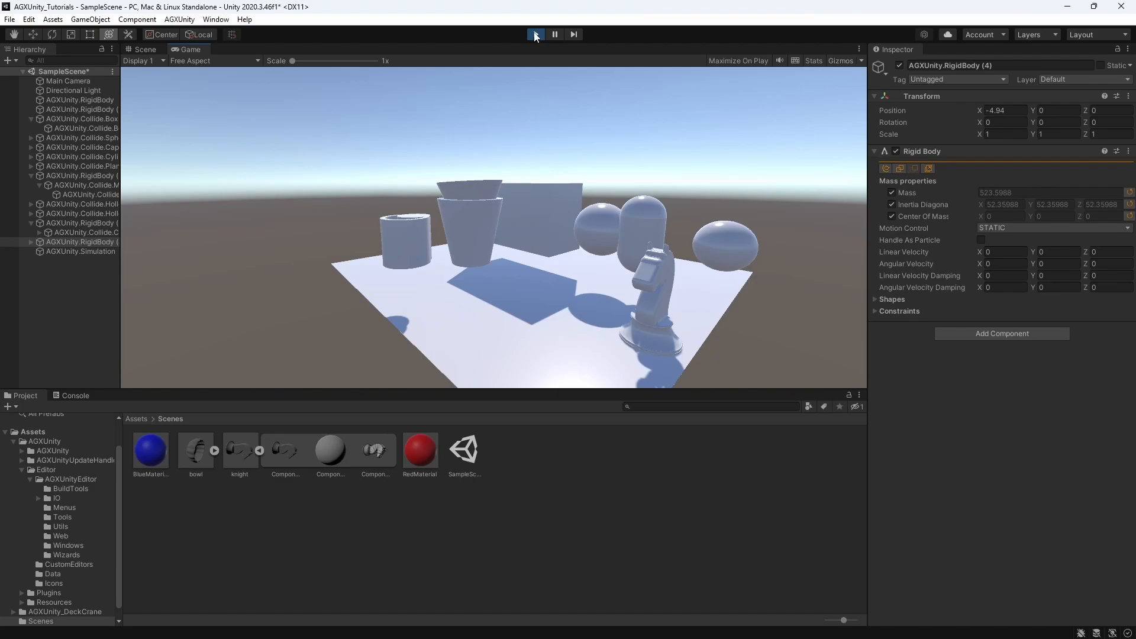
left_click(535, 35)
Set the sphere rigid body's motion control to KINEMATICS with a linear velocity X of 0.1, and start the simulation.
left_click(1084, 232)
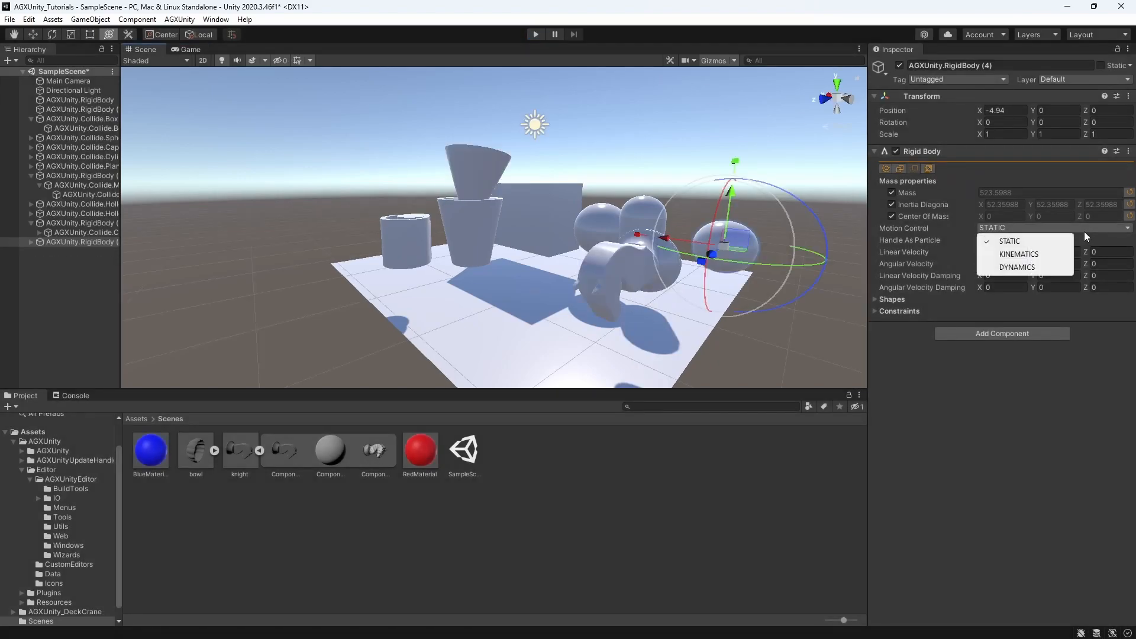
left_click(1036, 254)
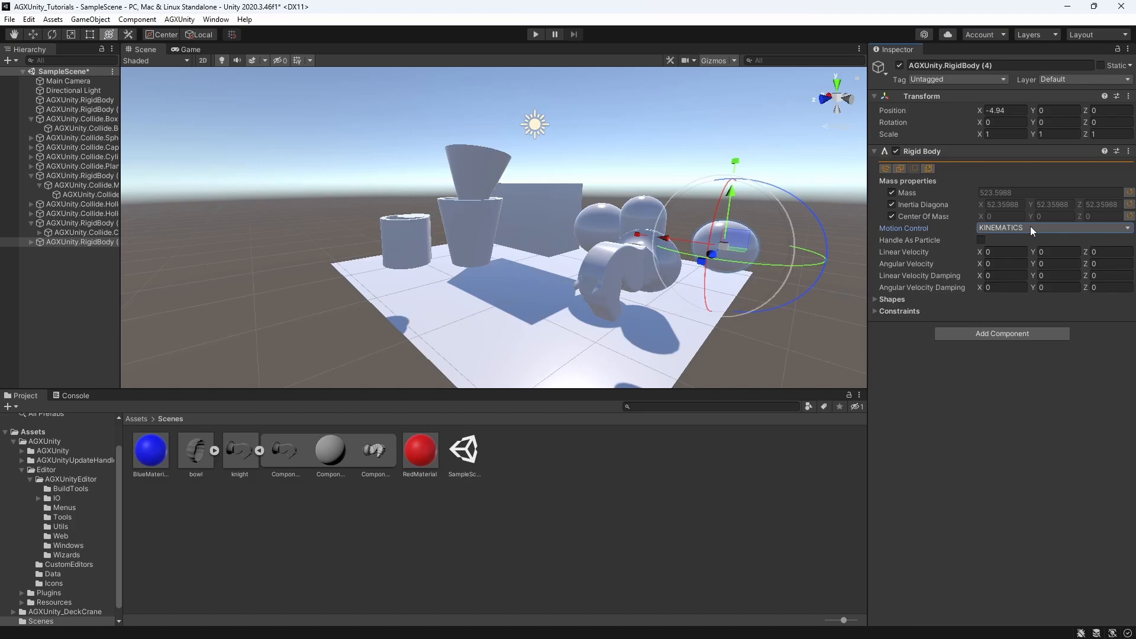
left_click(1011, 251)
type("0.1")
left_click(536, 38)
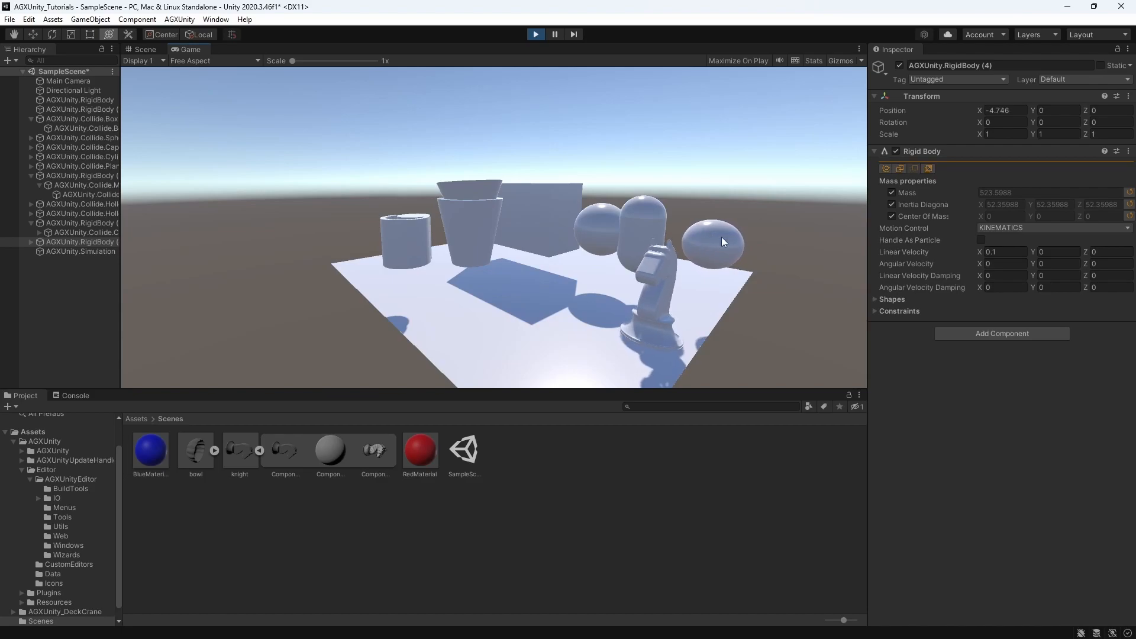
Change the sphere's linear velocity X to -0.4 and back to 0 while the simulation runs, and stop the simulation.
left_click(1001, 255)
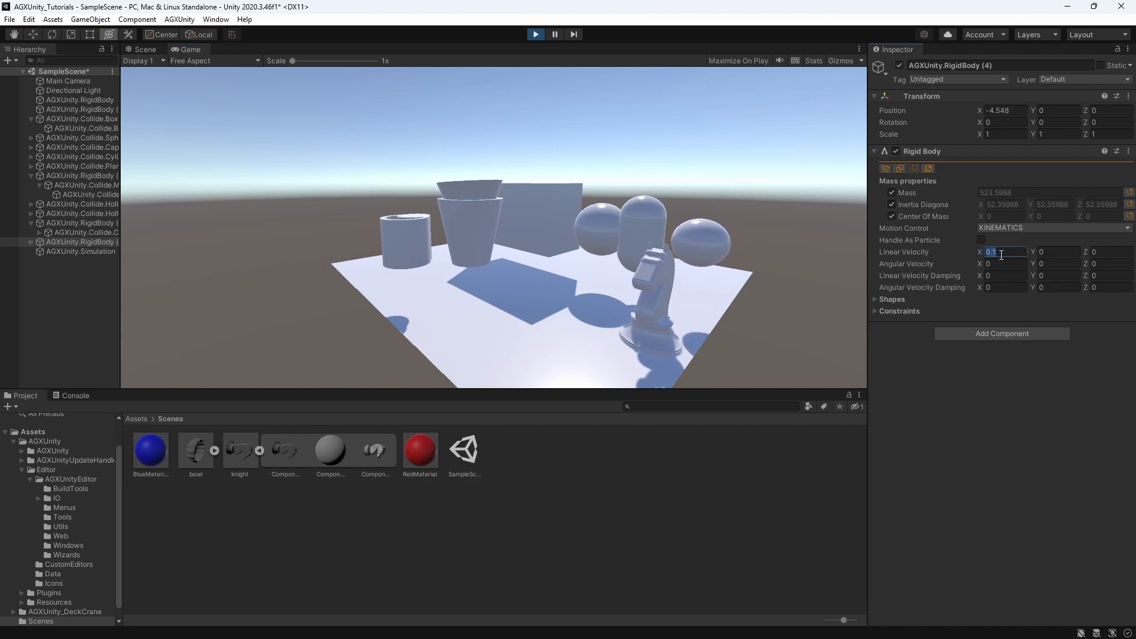
key("Left")
type("-")
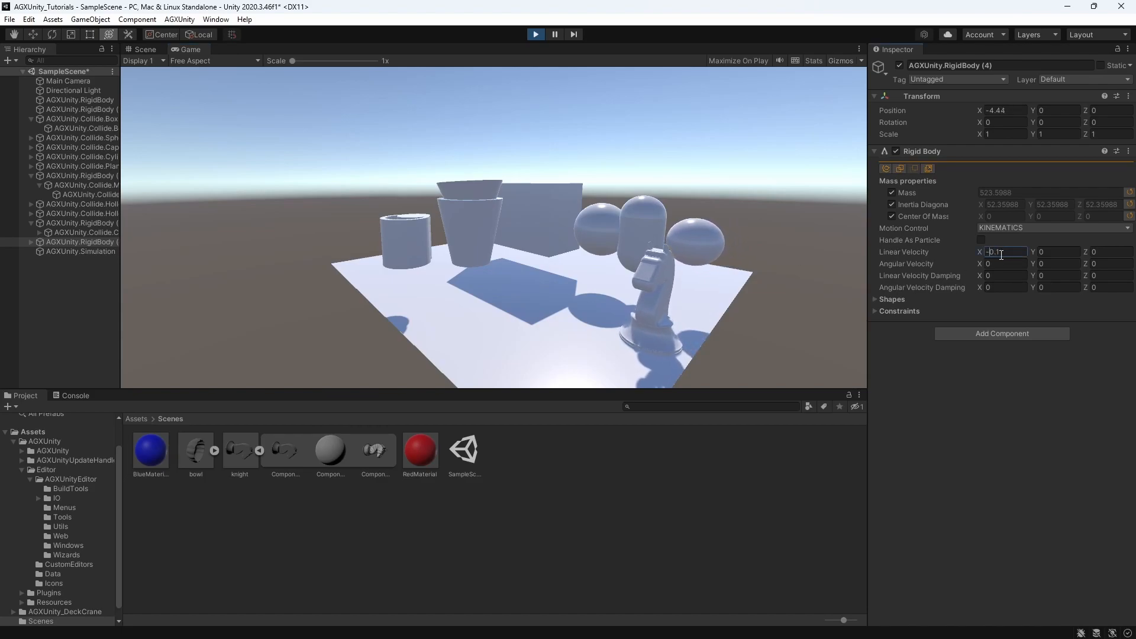
key("End")
key("BackSpace")
type("4")
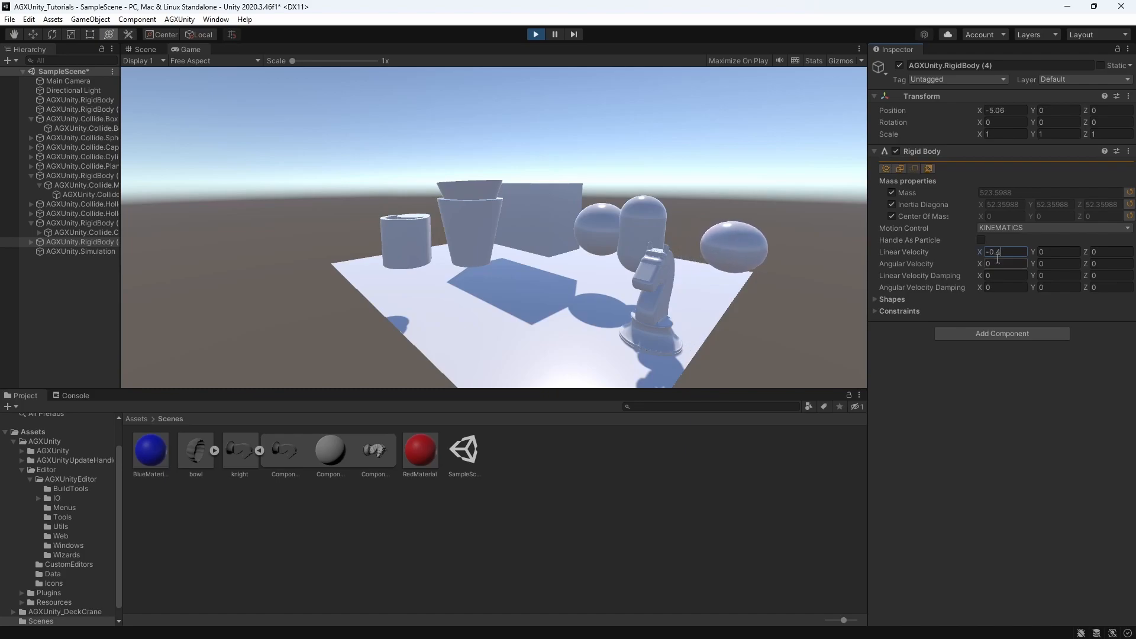
left_click_drag(1004, 252, 975, 253)
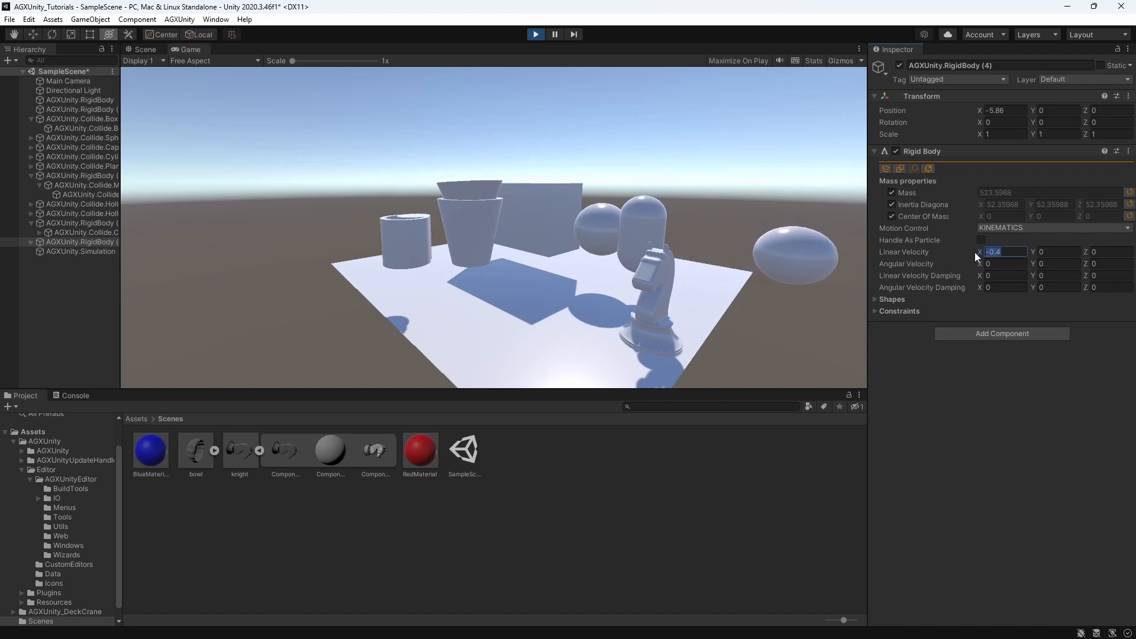
type("0")
left_click(535, 34)
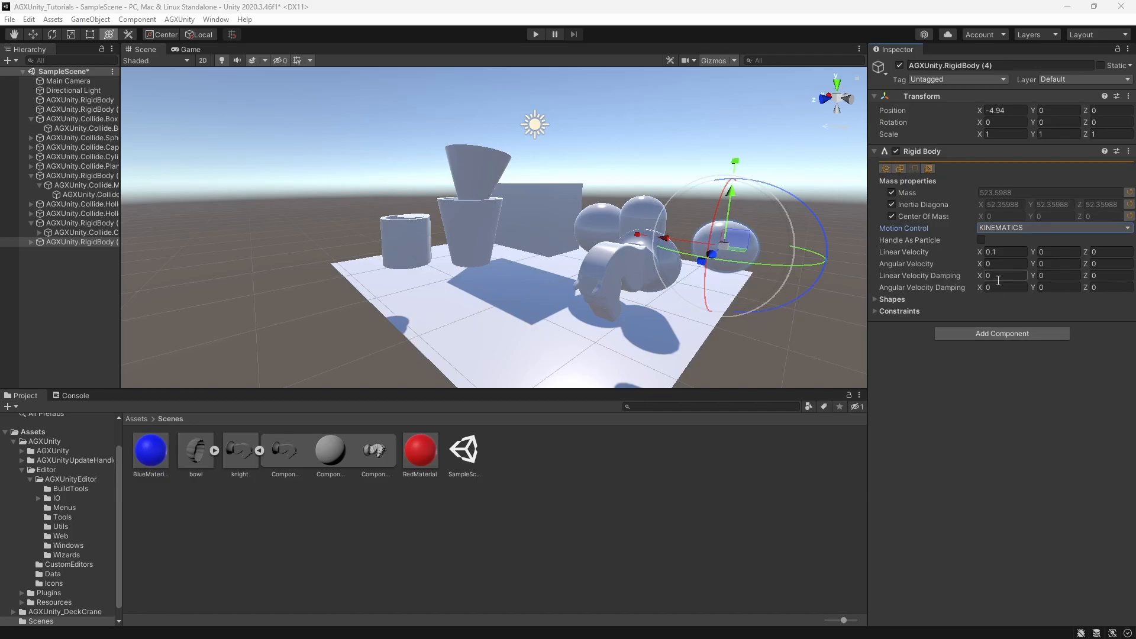
Set the sphere's motion control to DYNAMICS with a linear velocity damping Y of 10, and test it in the simulation.
left_click(1052, 231)
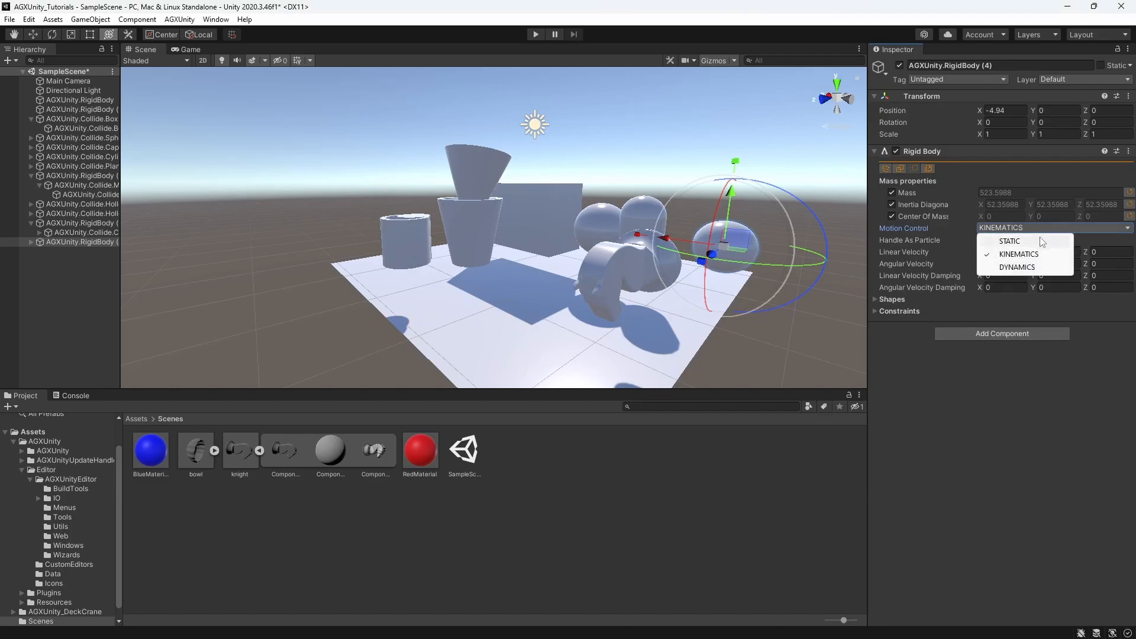
left_click(1017, 267)
left_click(1050, 275)
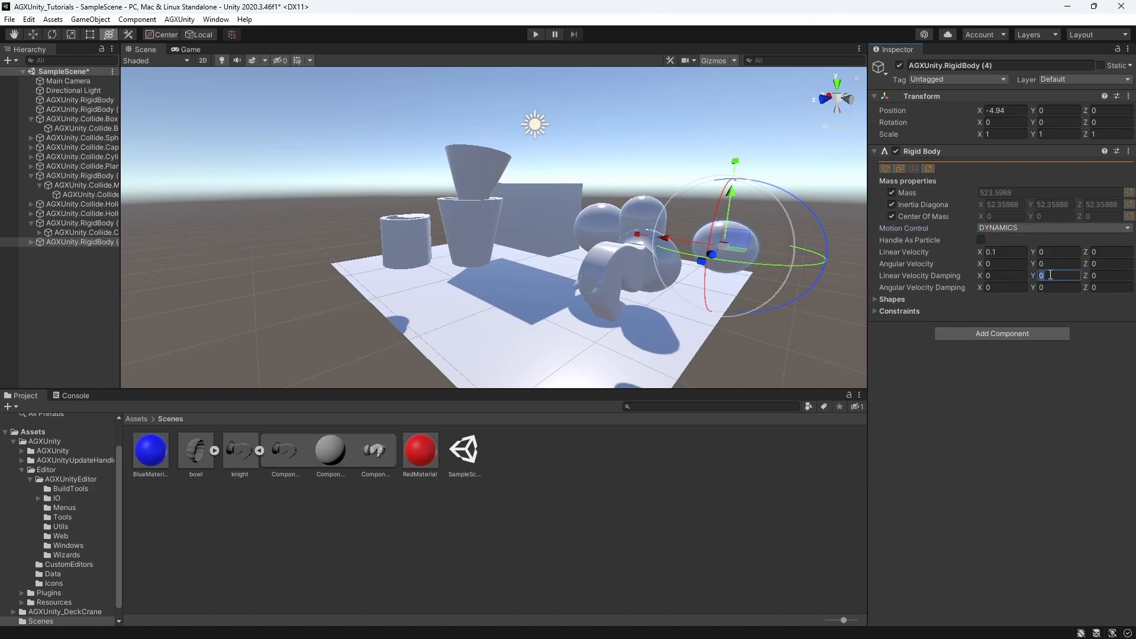
type("10")
left_click(536, 35)
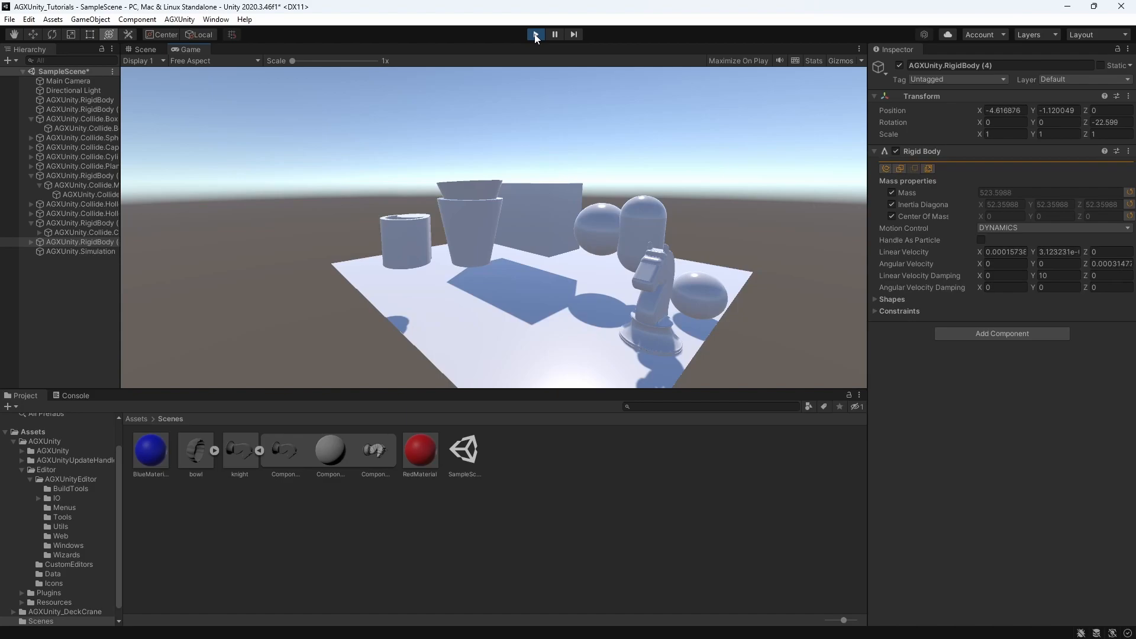
left_click(535, 35)
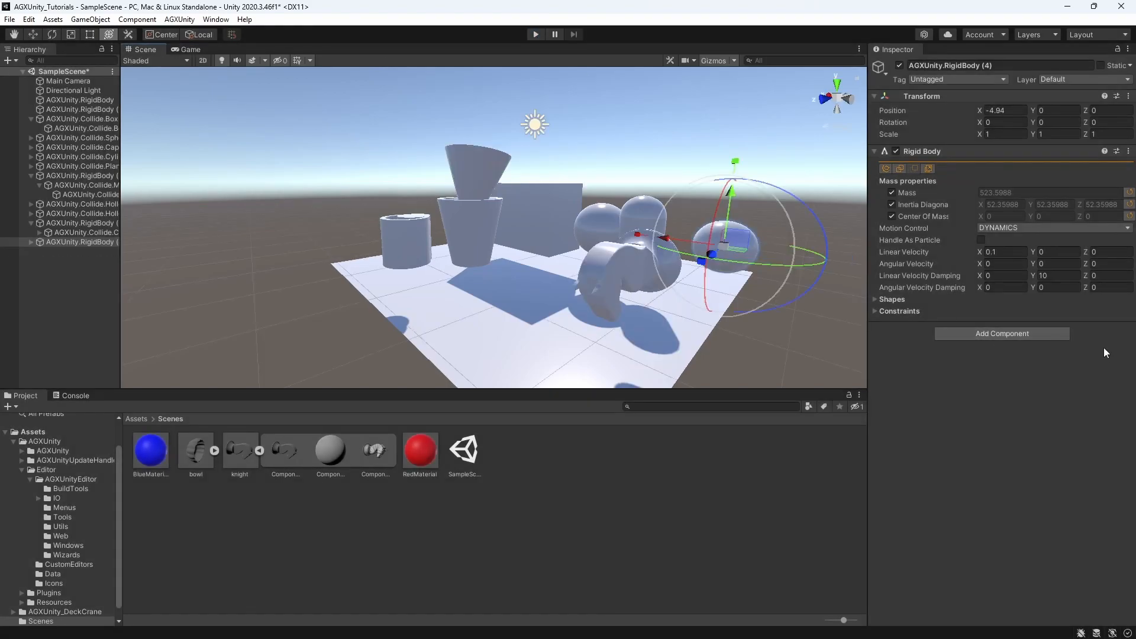
Reset the sphere rigid body's linear velocity damping Y to 0.
left_click(1056, 274)
type("0")
key("alt+Tab")
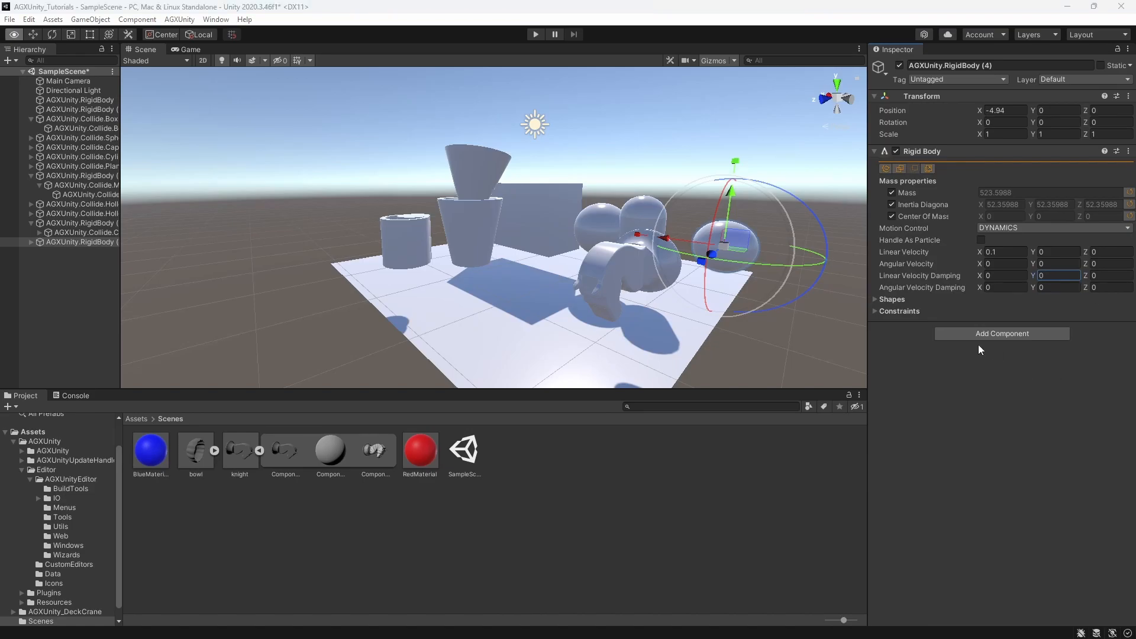
Set the radius of the rigid body's sphere shape to 0.43 and show the body's list of constraints.
left_click(873, 299)
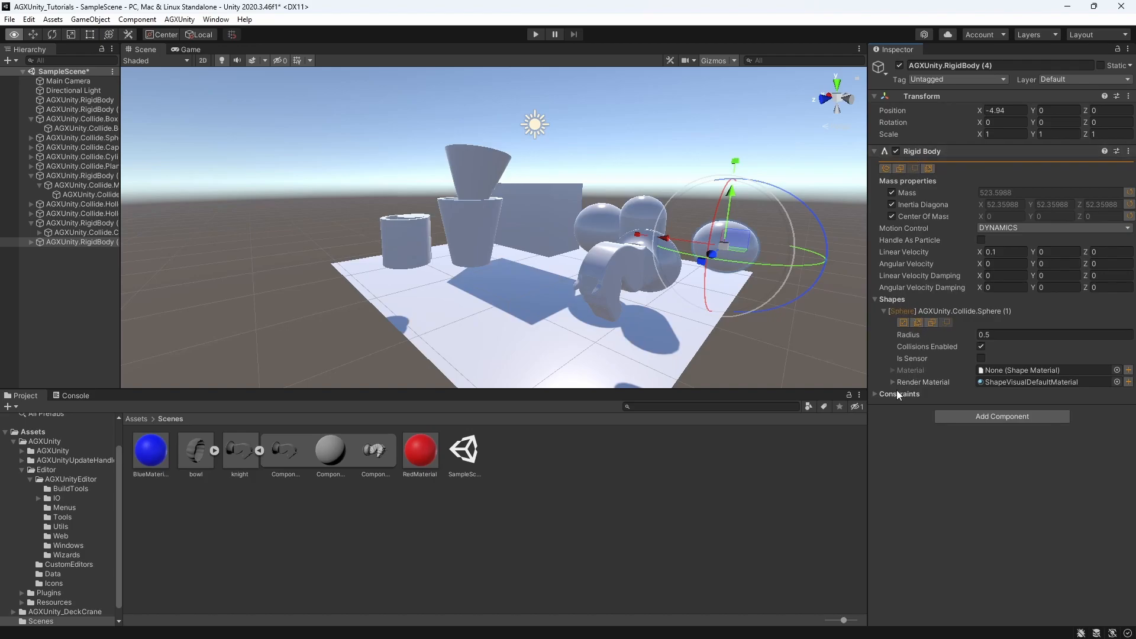
left_click(974, 312)
left_click(880, 309)
left_click(979, 334)
left_click_drag(979, 334, 978, 337)
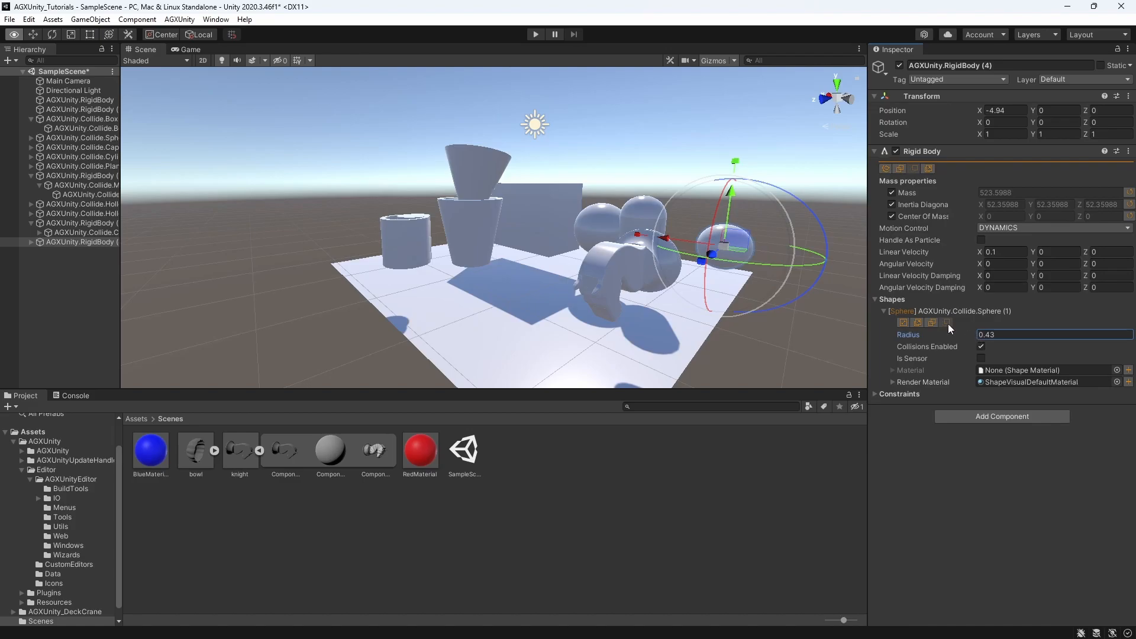
left_click(883, 311)
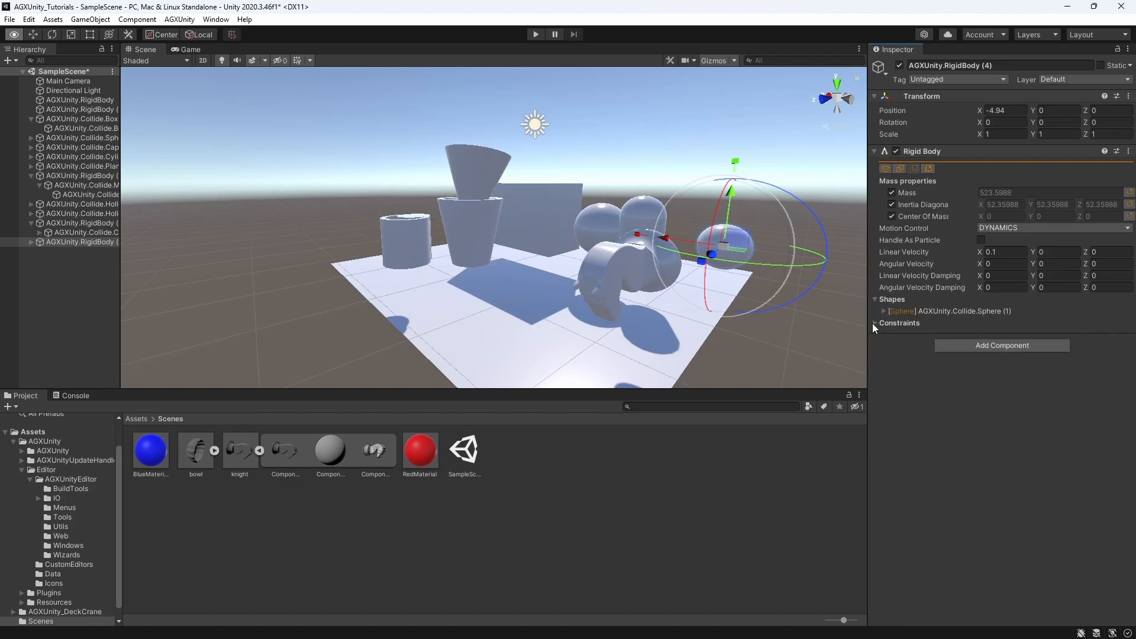
left_click(872, 323)
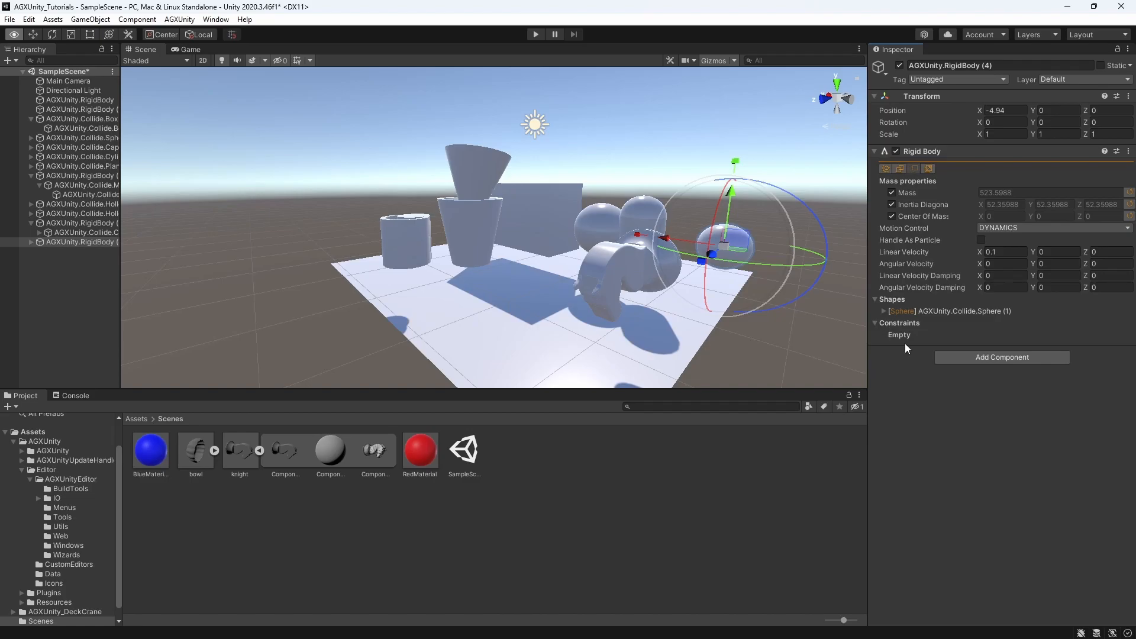
Collapse the sphere rigid body's Constraints and Shapes lists.
left_click(874, 323)
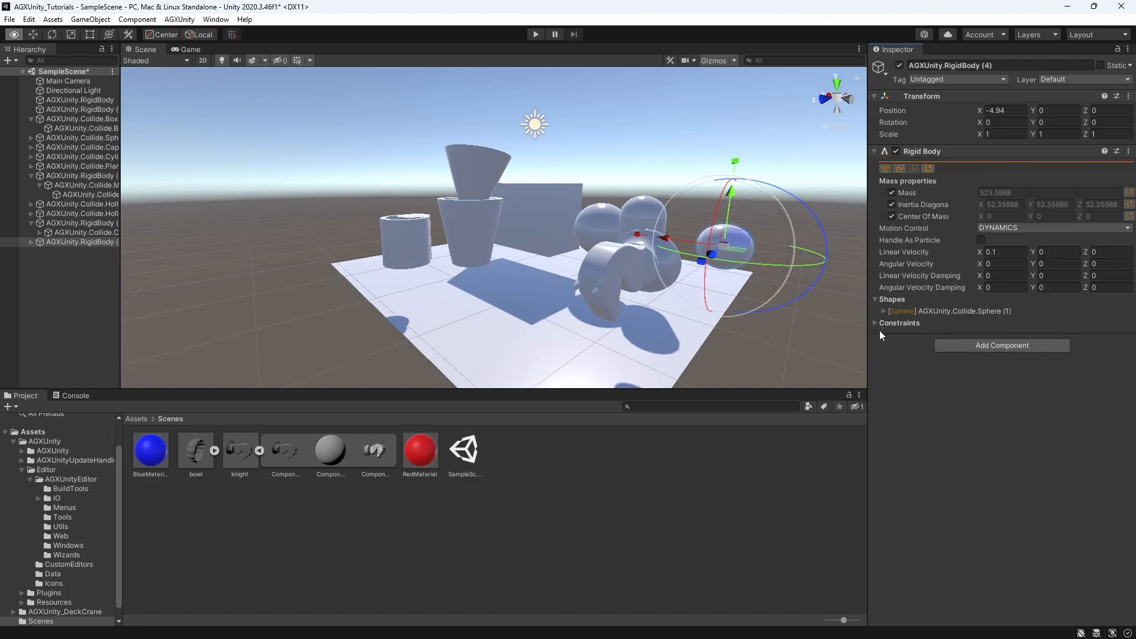
left_click(875, 297)
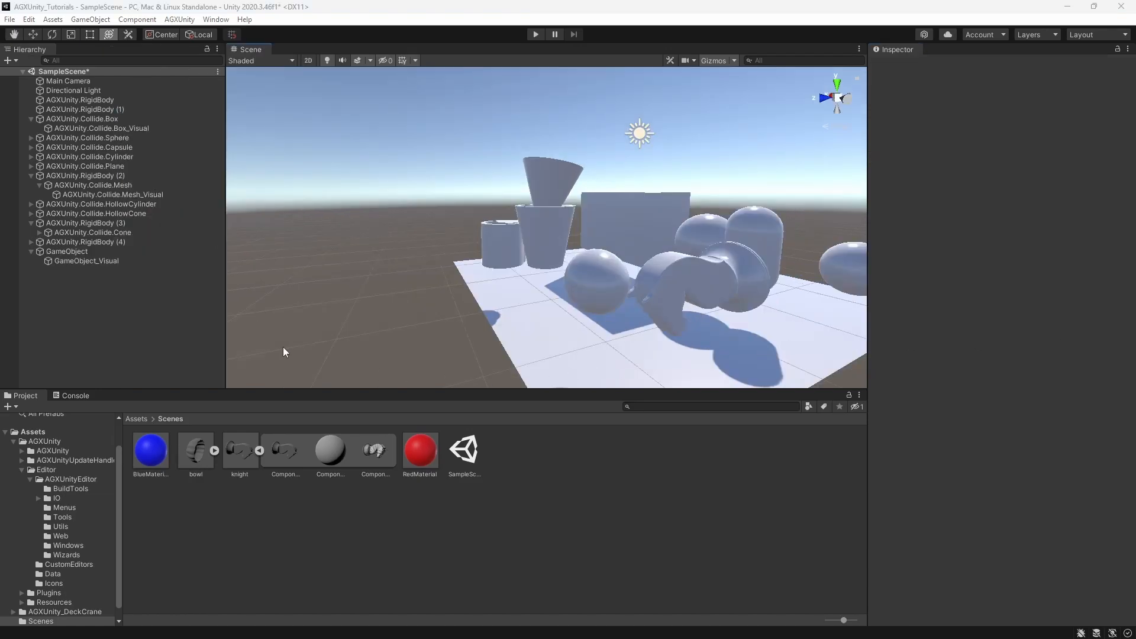
Create an AGXUnity box rigid body and move it along Z to about 5.78, beside the hollow cylinder.
right_click(73, 296)
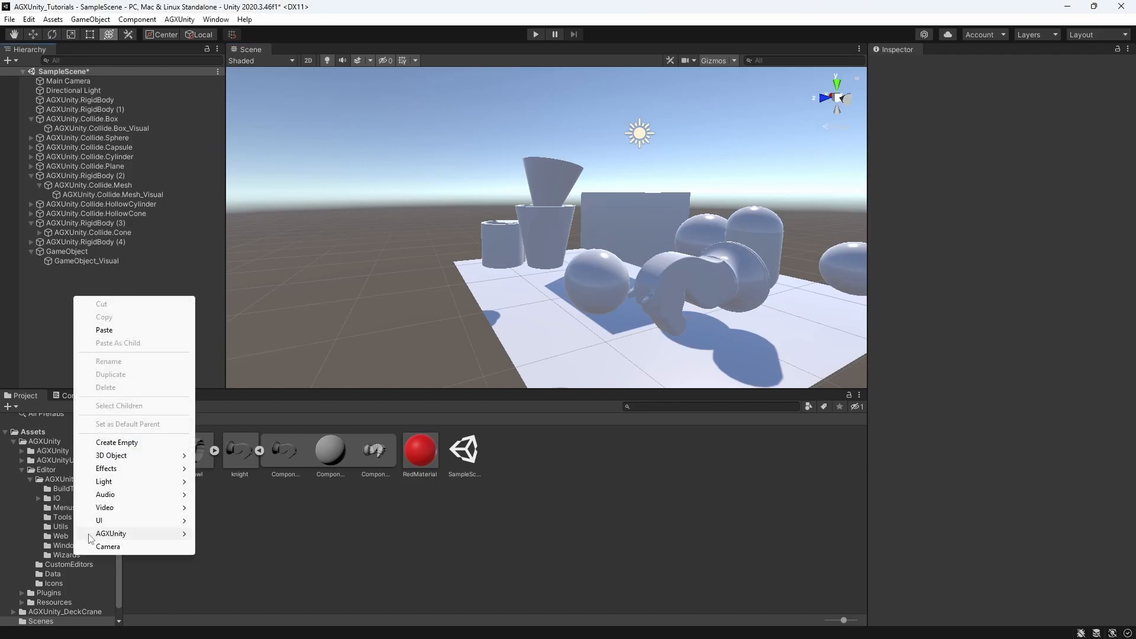
mouse_move(90, 538)
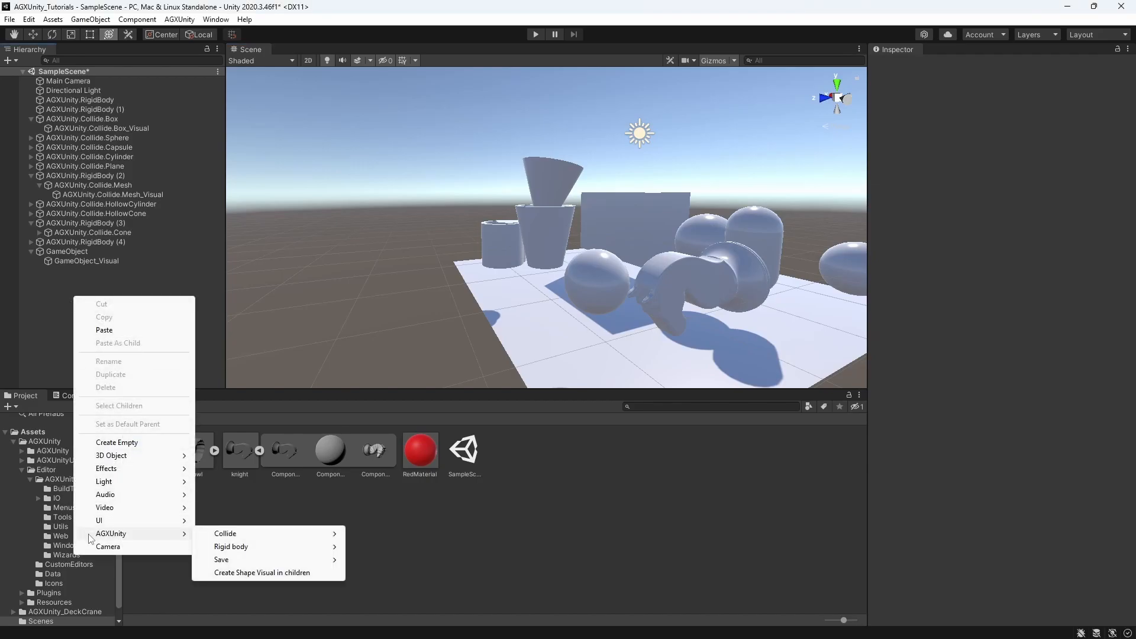
mouse_move(220, 548)
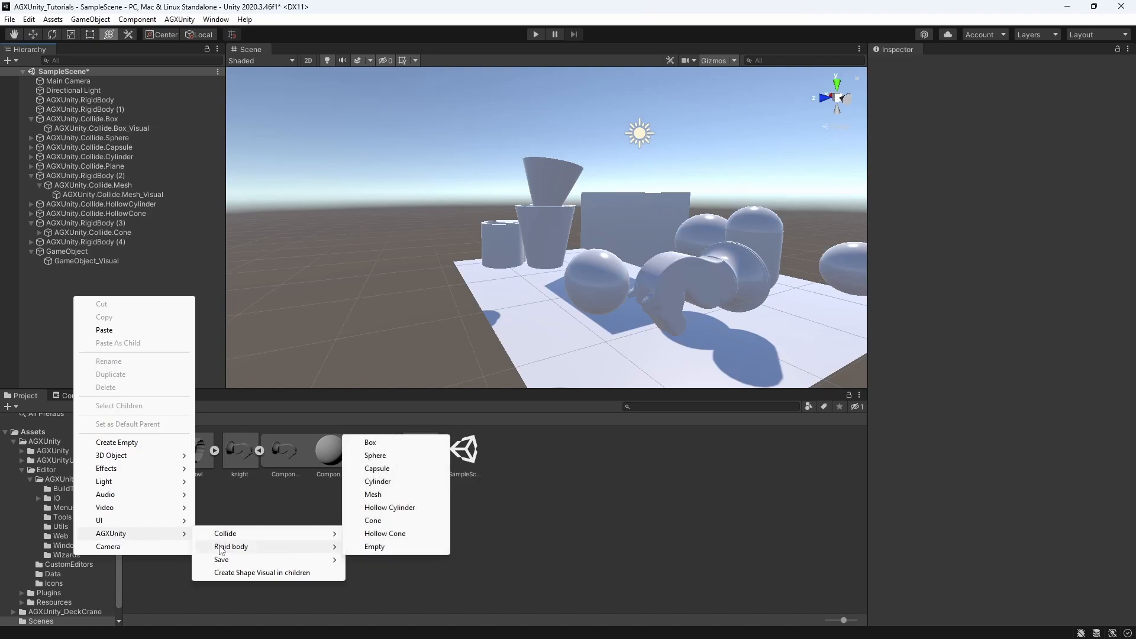
left_click(379, 448)
left_click_drag(594, 232, 389, 313)
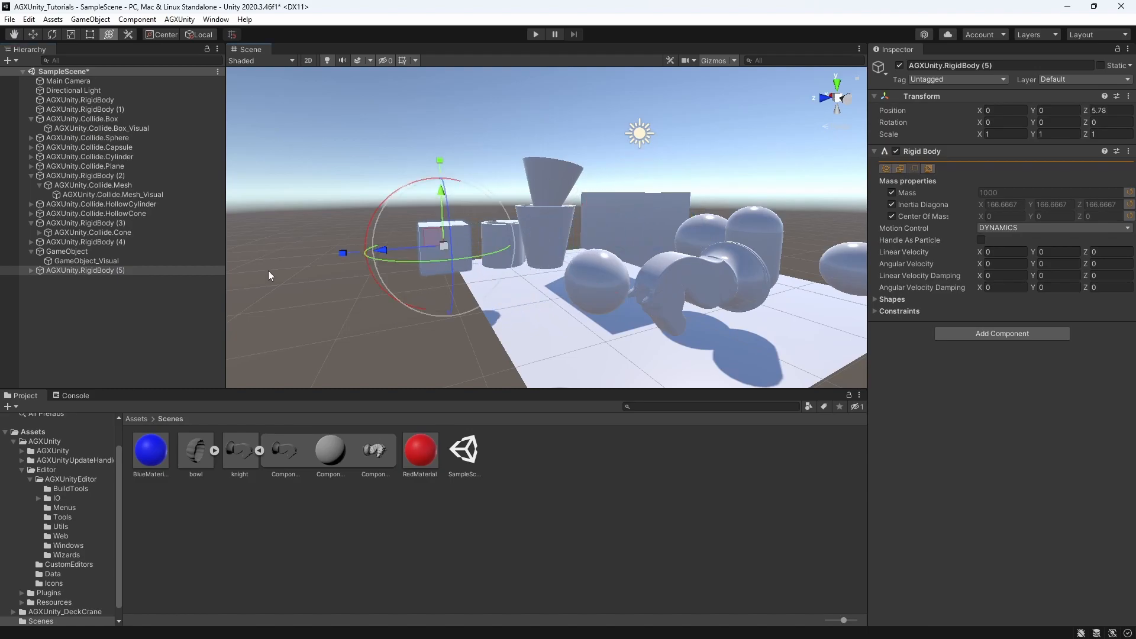
Examine the new rigid body's hierarchy, including its box collision shape and the shape's visual object.
left_click(31, 270)
left_click(84, 275)
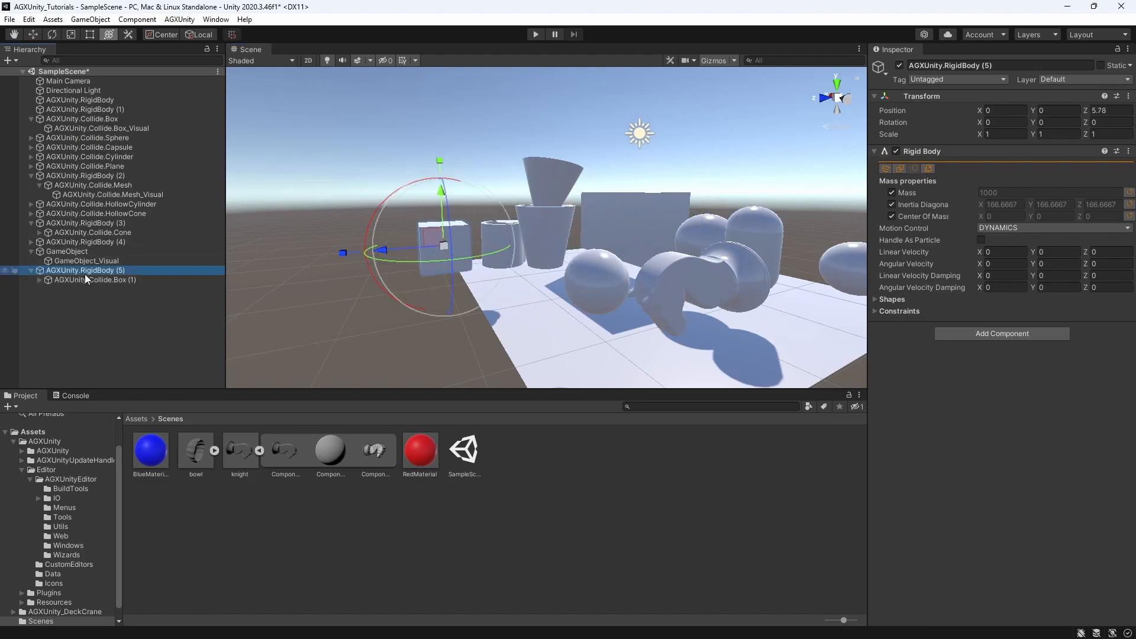
left_click(84, 281)
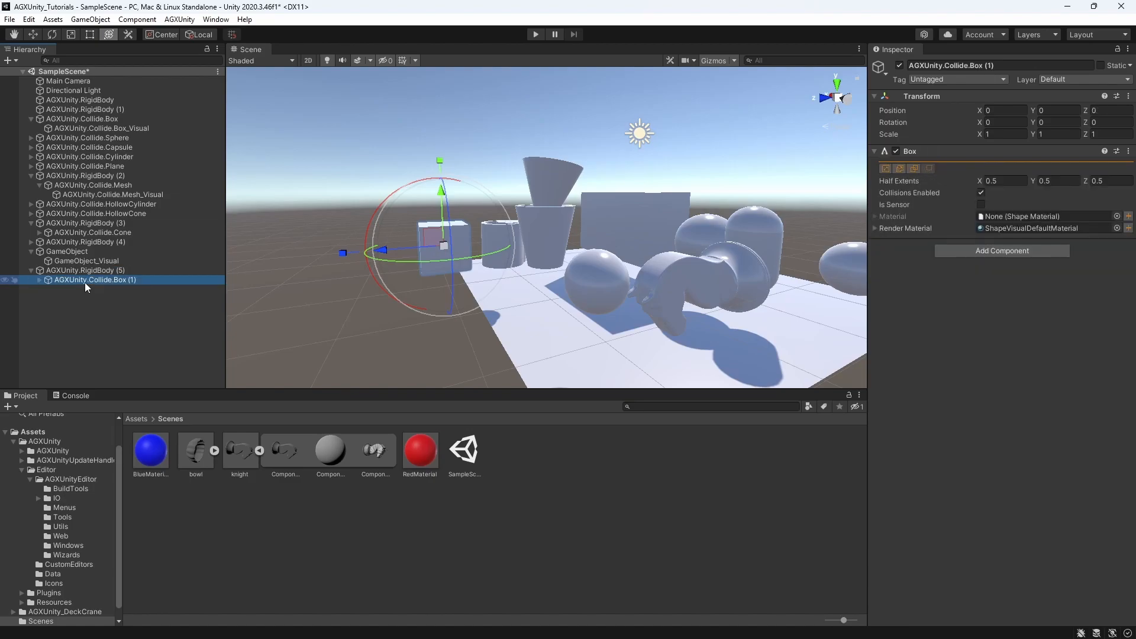
left_click(39, 280)
left_click(91, 288)
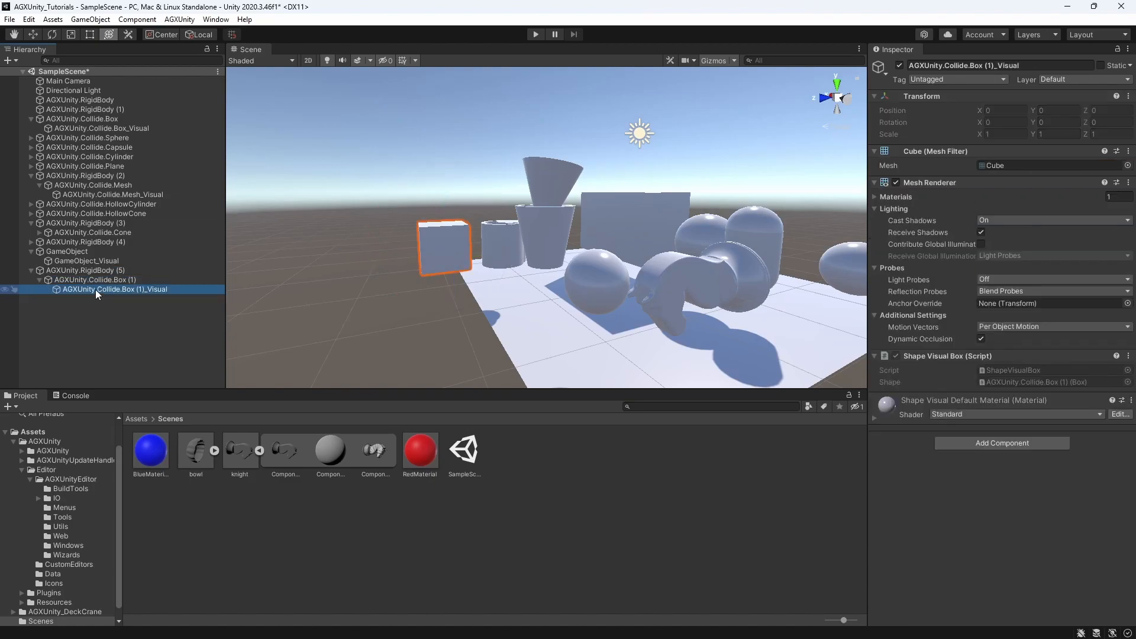
left_click_drag(420, 294, 522, 329, "alt")
middle_click_drag(522, 328, 578, 336)
scroll(578, 346, "up", 1)
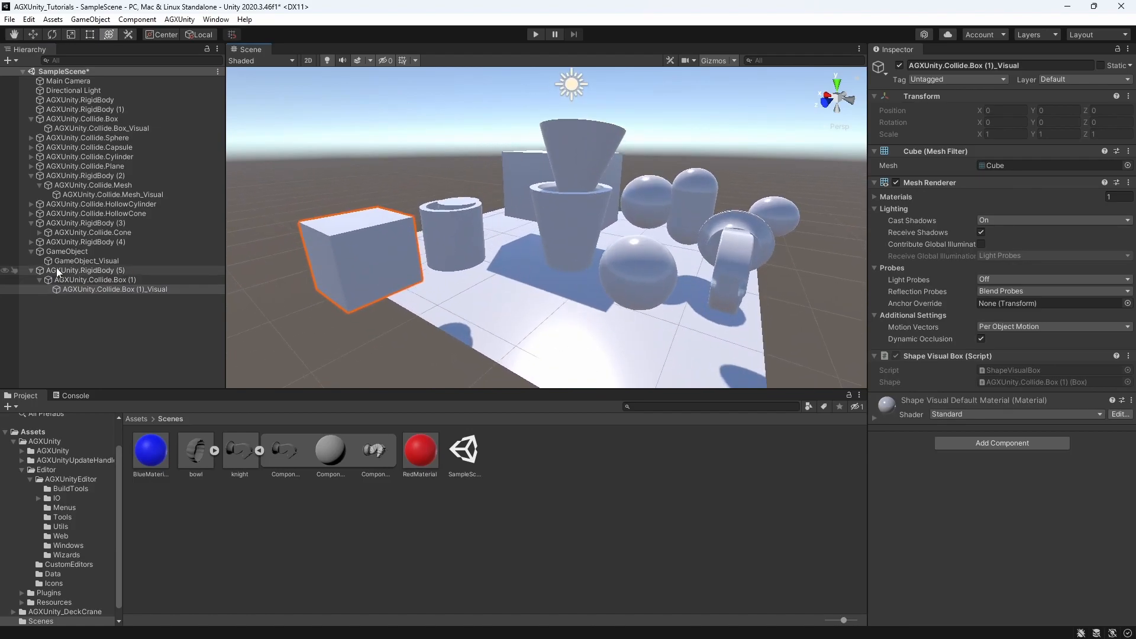
Add a second AGXUnity box collision shape as a child of the new box rigid body and expand its hierarchy.
left_click(58, 271)
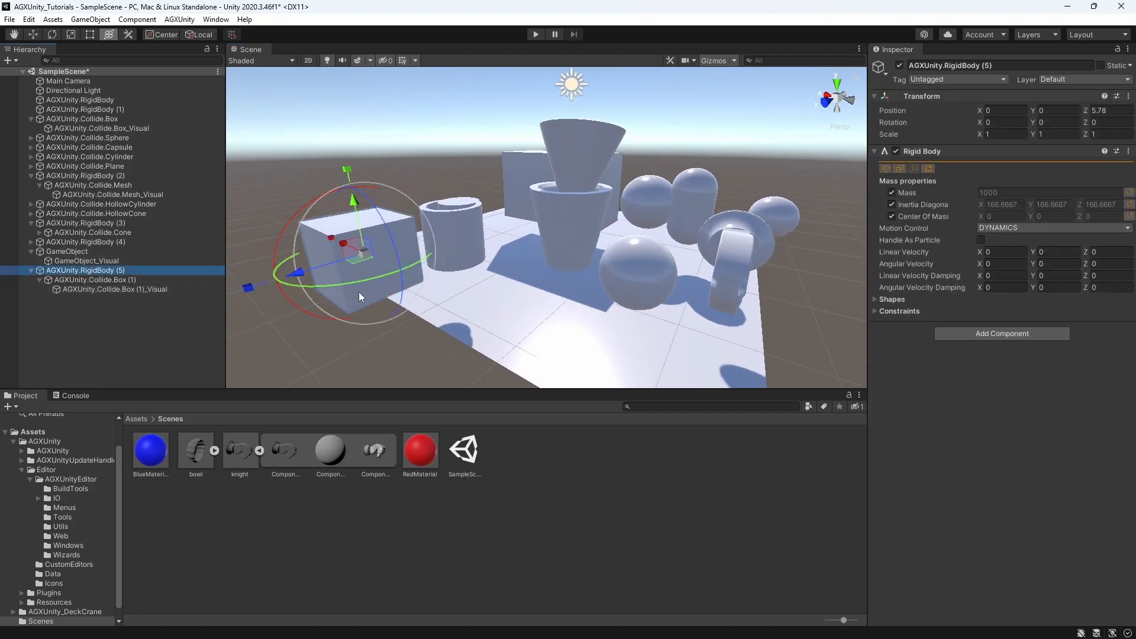
middle_click_drag(358, 293, 404, 292)
scroll(403, 292, "up", 1)
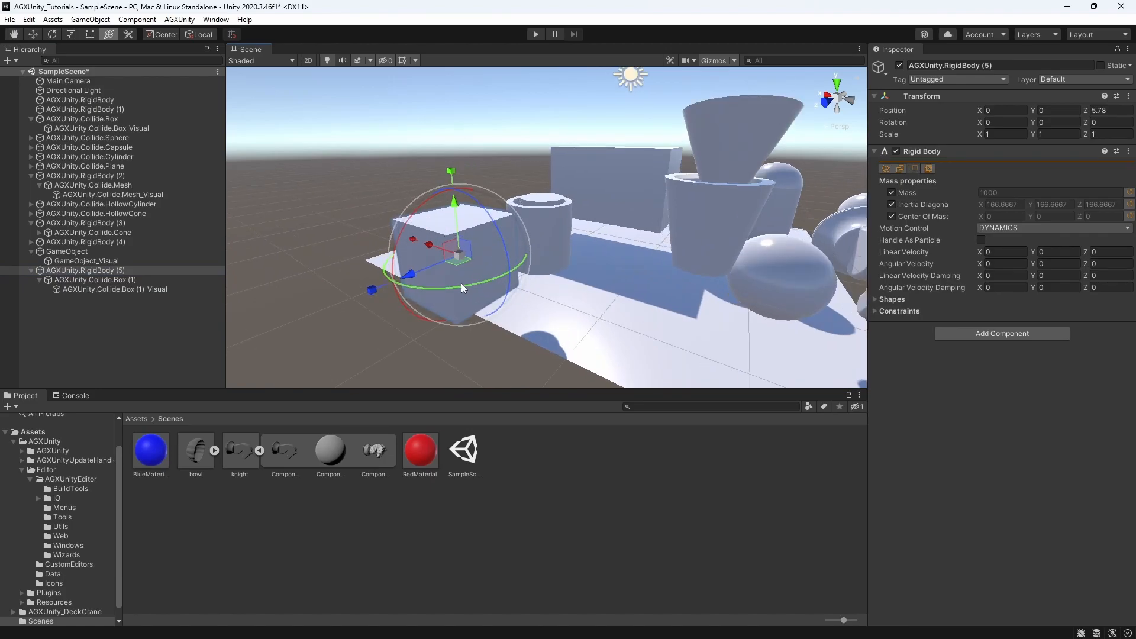
right_click(71, 270)
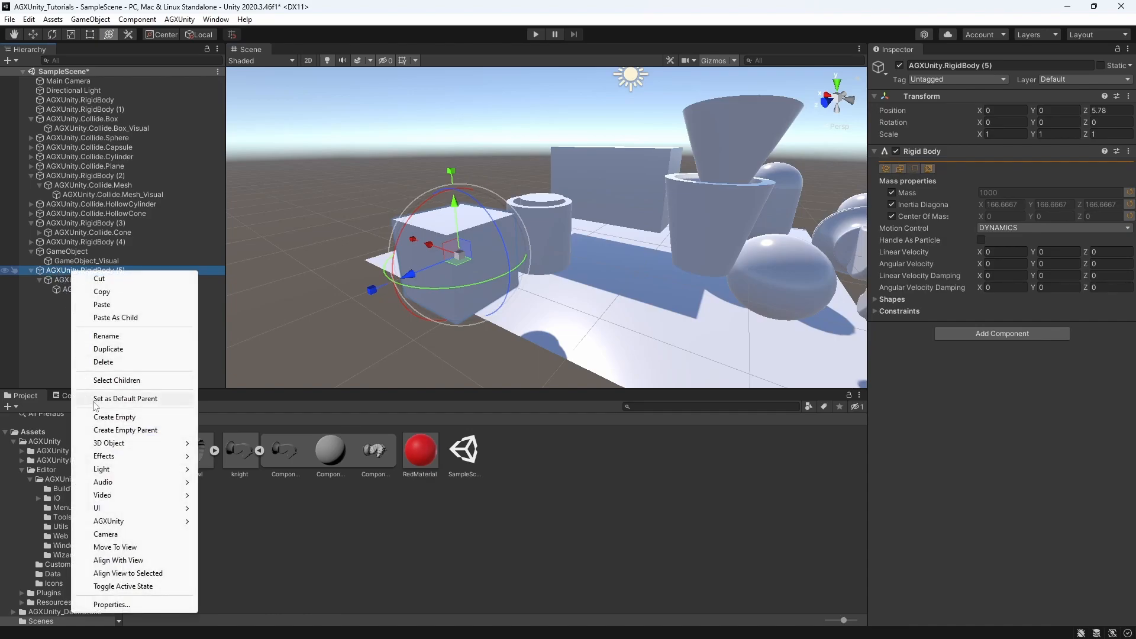
mouse_move(127, 524)
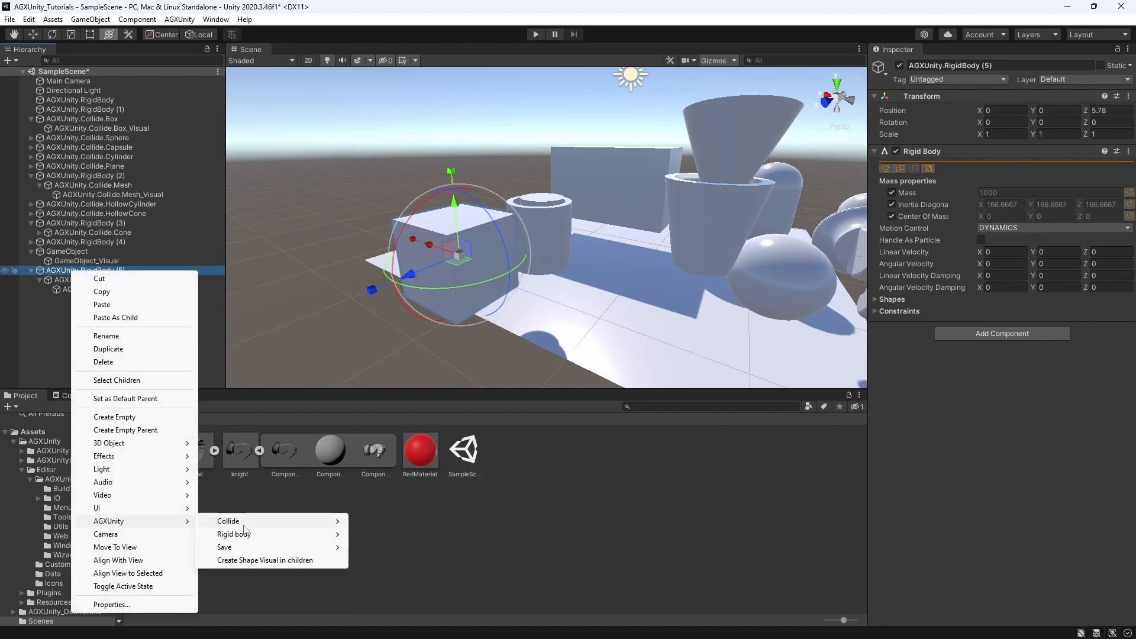
mouse_move(258, 521)
left_click(375, 521)
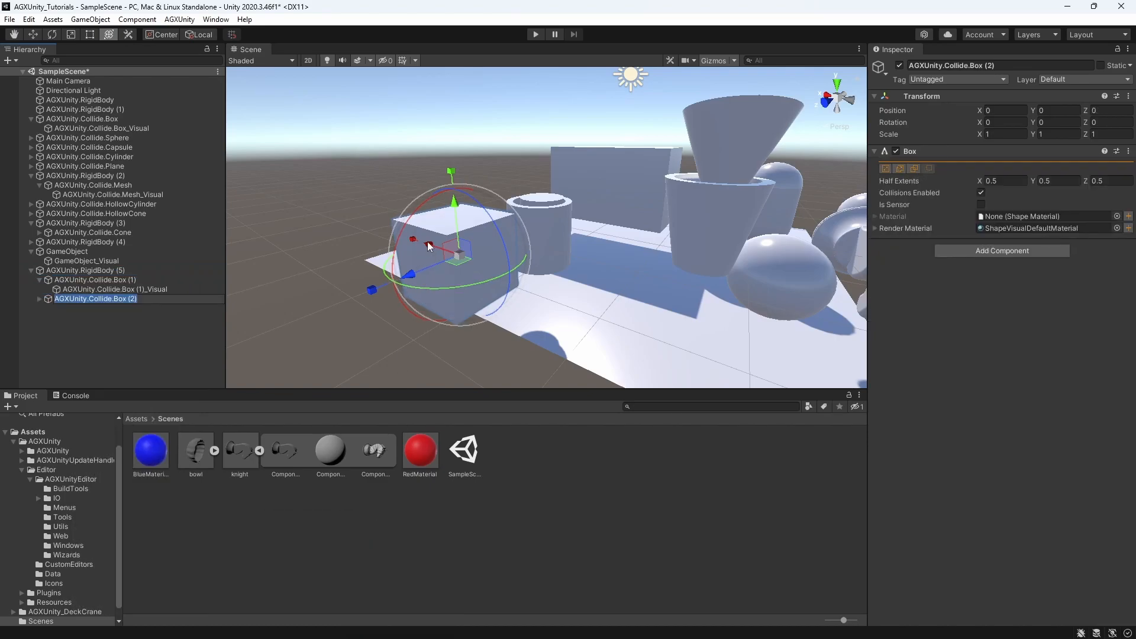
left_click(37, 299)
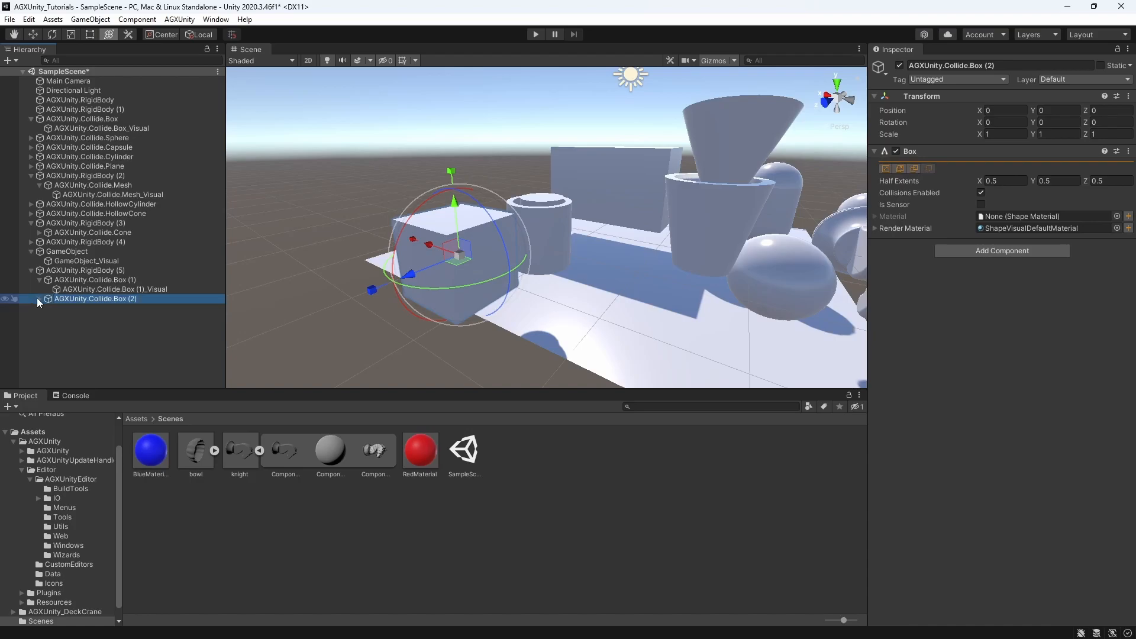
left_click(38, 298)
Move the second box shape to about X -1.479, Y 0.41 and rotate it about 19.5 degrees around X.
left_click_drag(433, 246, 515, 285)
left_click_drag(561, 241, 569, 198)
left_click_drag(542, 206, 527, 233)
middle_click_drag(424, 294, 442, 297)
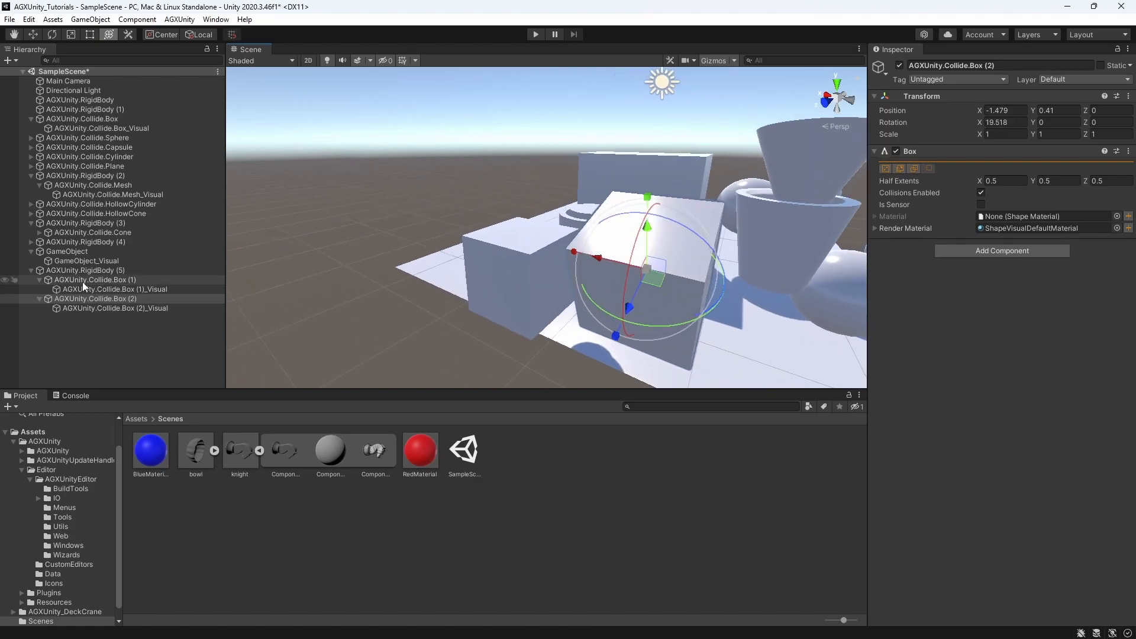
Examine the two-box rigid body's mass properties and Shapes list, and run the simulation.
left_click(69, 271)
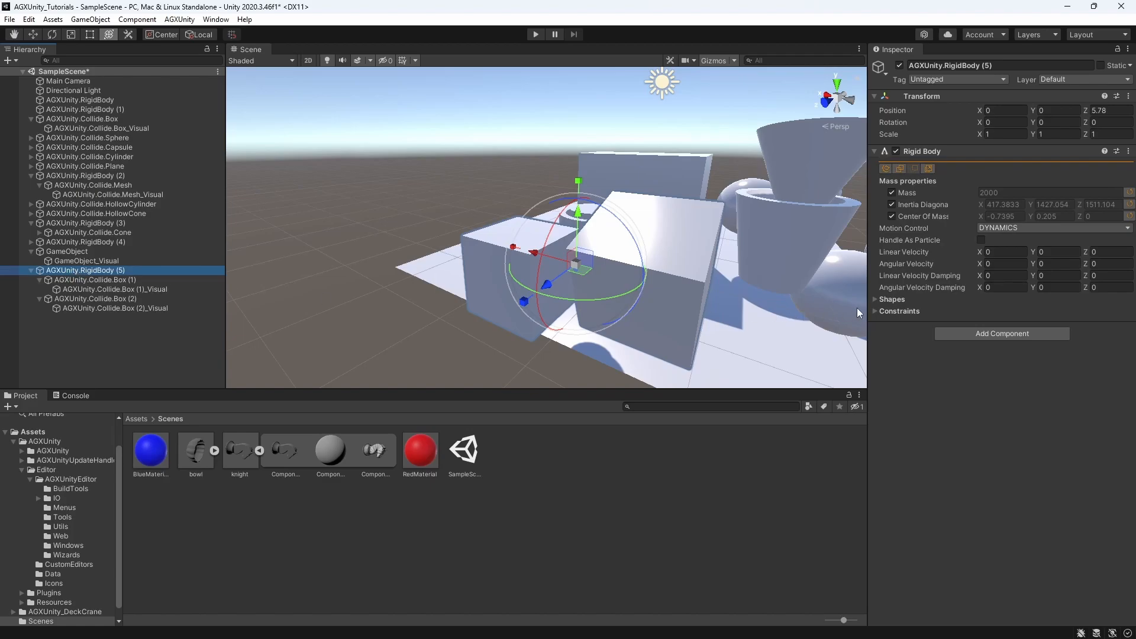
left_click(874, 299)
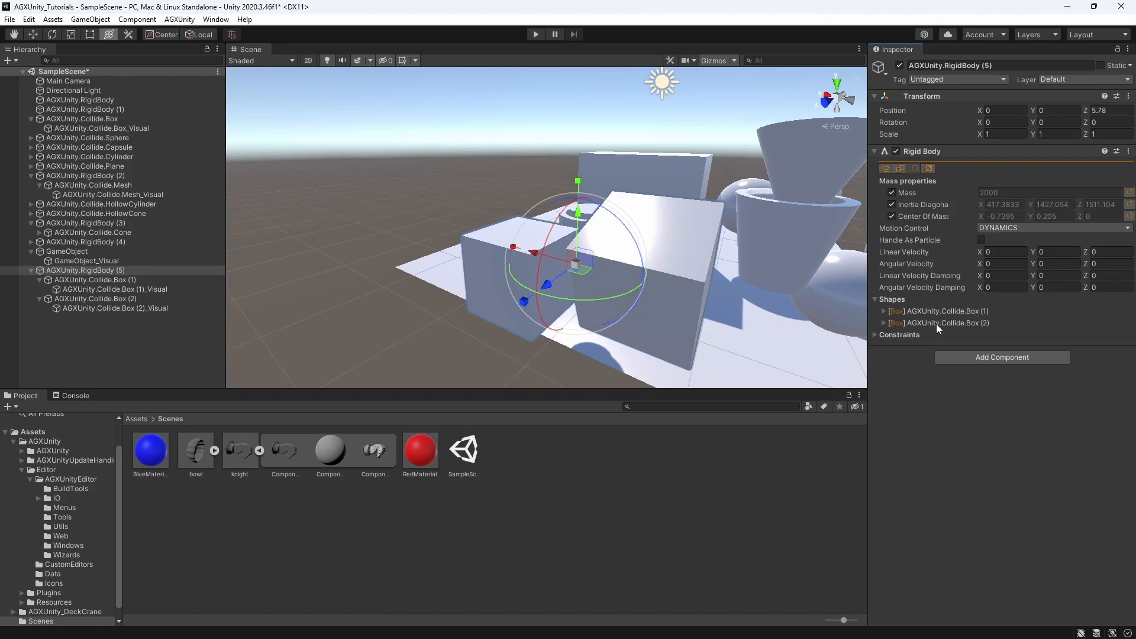
middle_click_drag(761, 279, 702, 251)
left_click(536, 34)
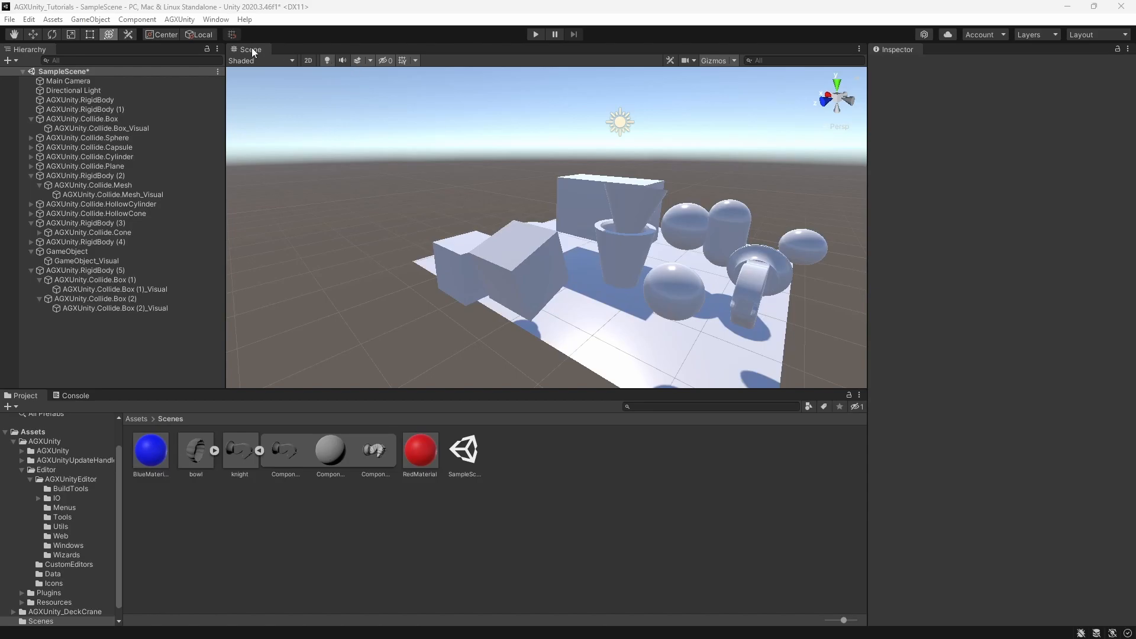
Check the scene-view pick handler shortcut in the AGX Settings and close the project settings.
left_click(180, 19)
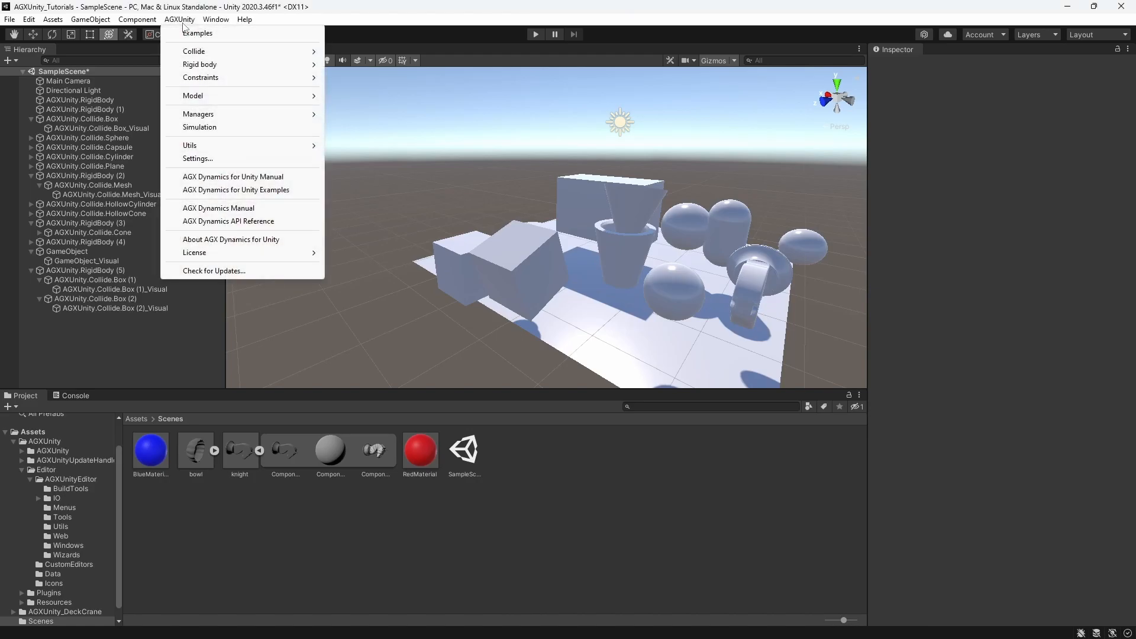
left_click(193, 159)
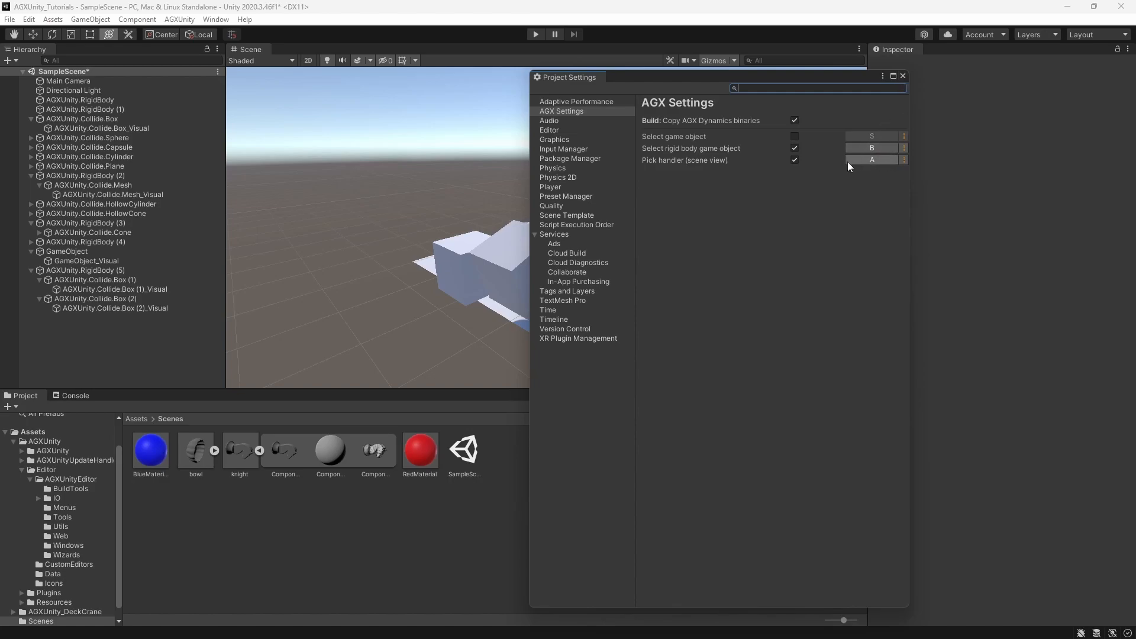
left_click(902, 76)
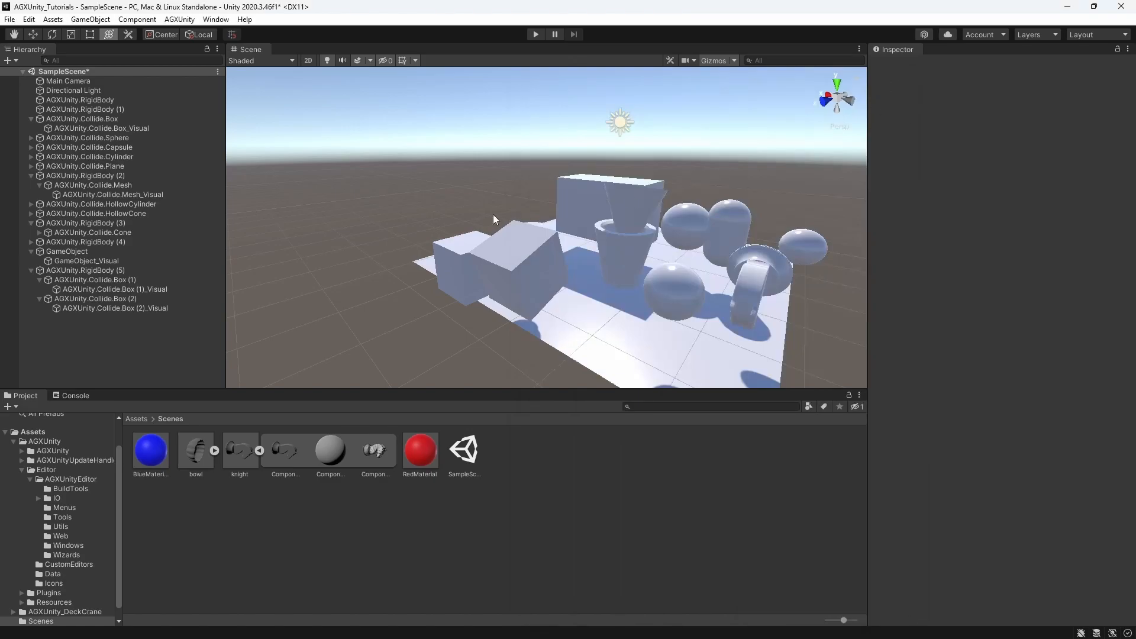
Run the simulation, pull the two-box body, the sphere and the knight with the pick handler, and stop it.
left_click(536, 35)
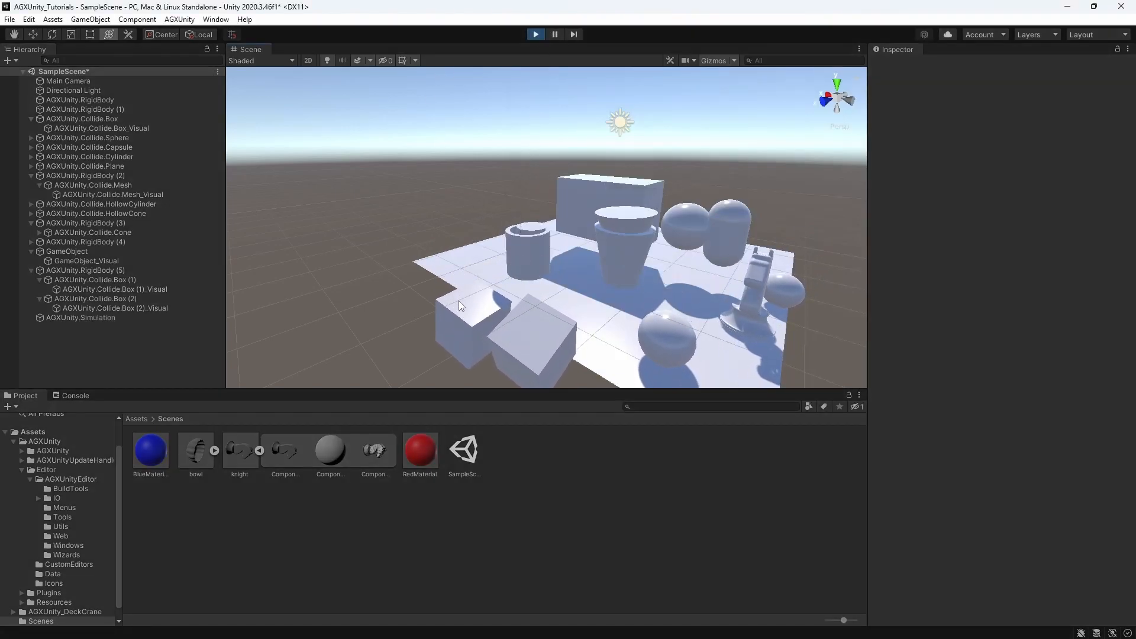
left_click_drag(466, 306, 463, 180)
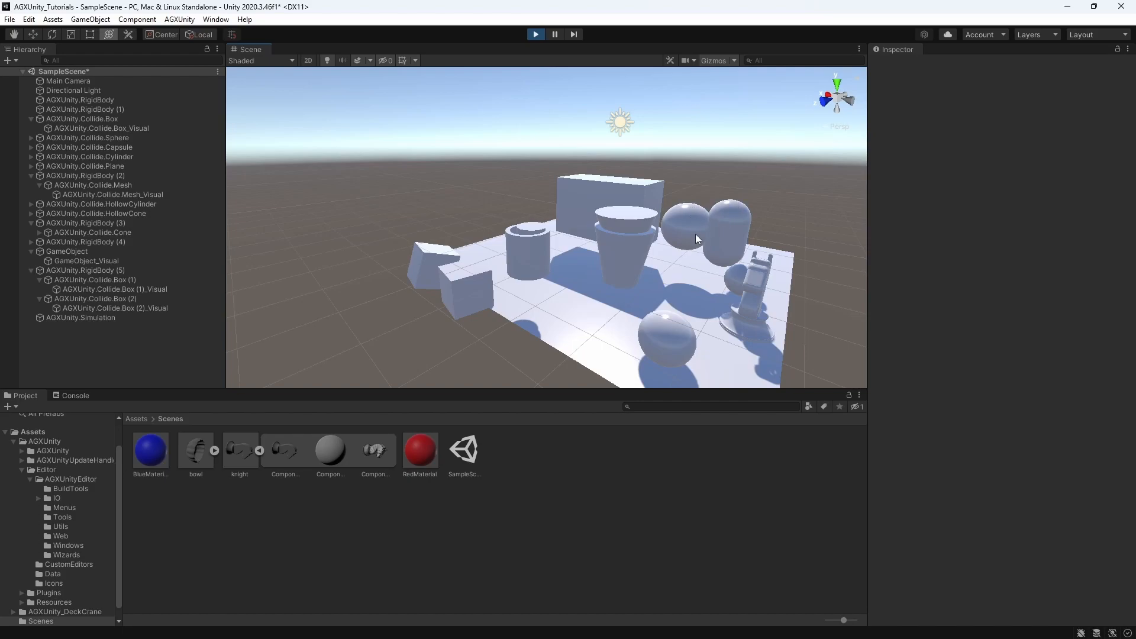
left_click_drag(658, 330, 665, 285)
left_click_drag(744, 283, 630, 187)
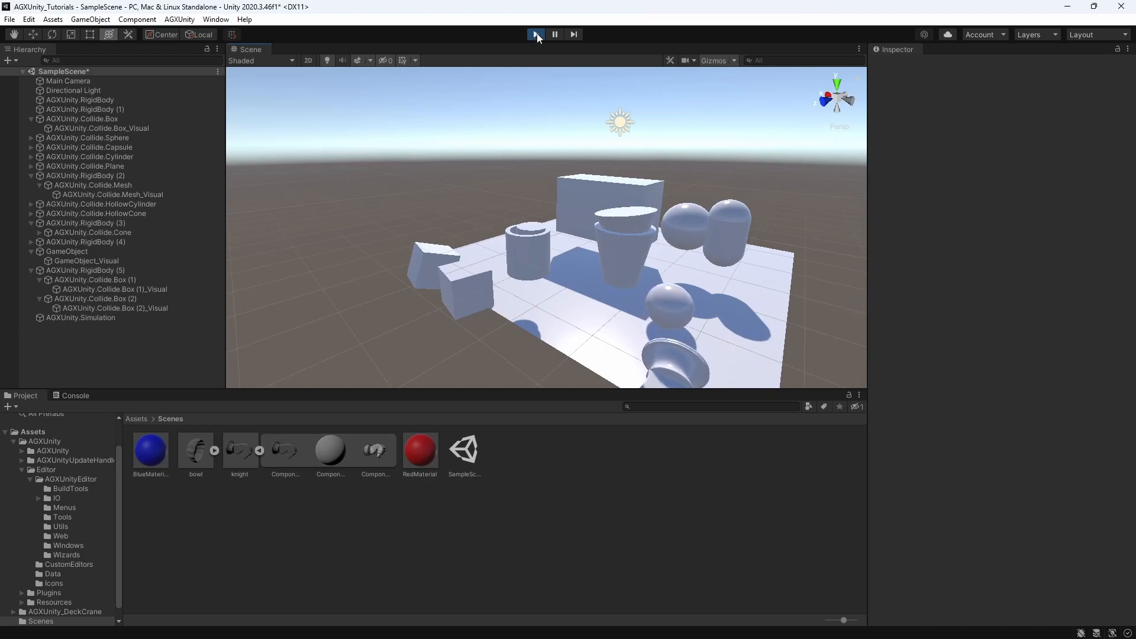
left_click(535, 34)
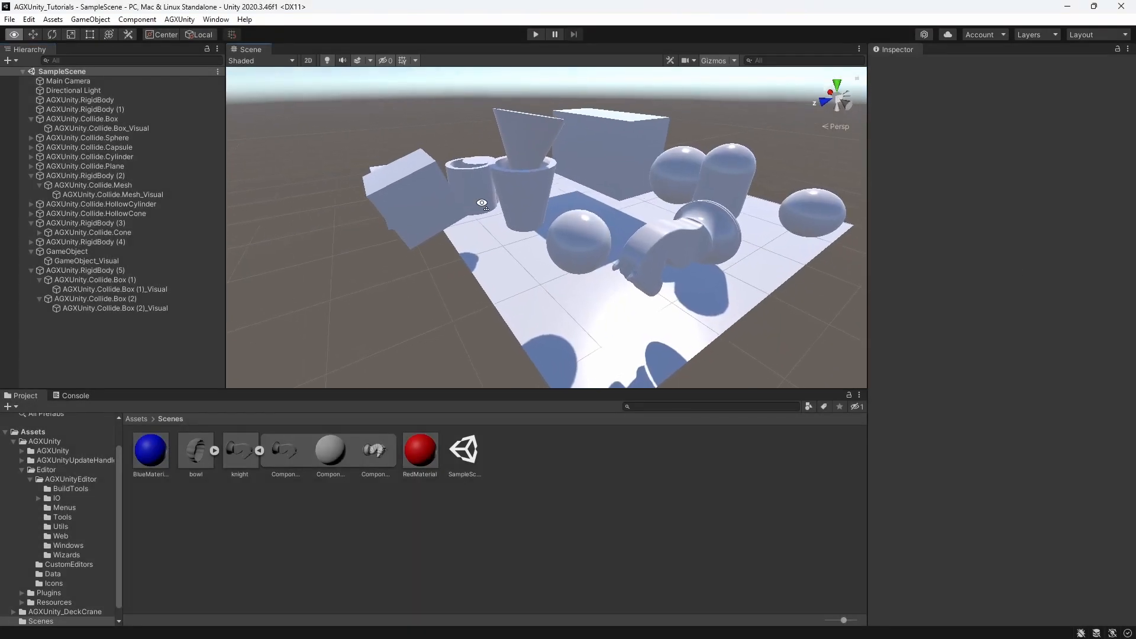
Add an AGXUnity Debug Render Manager to the scene and run the simulation to view the rendered contacts.
left_click(192, 21)
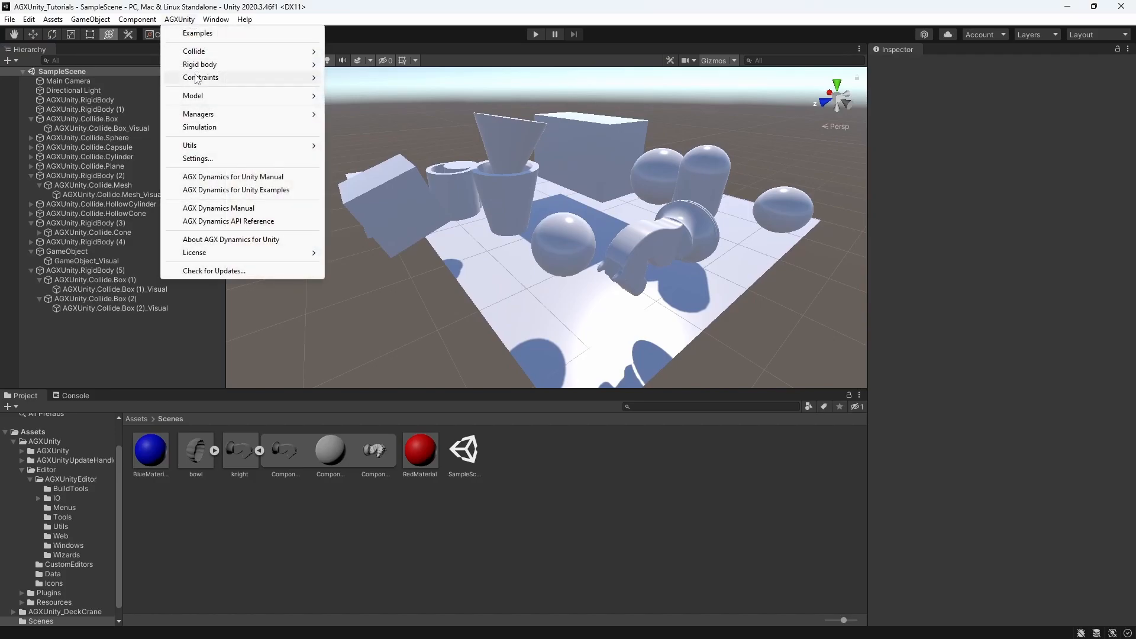
mouse_move(196, 116)
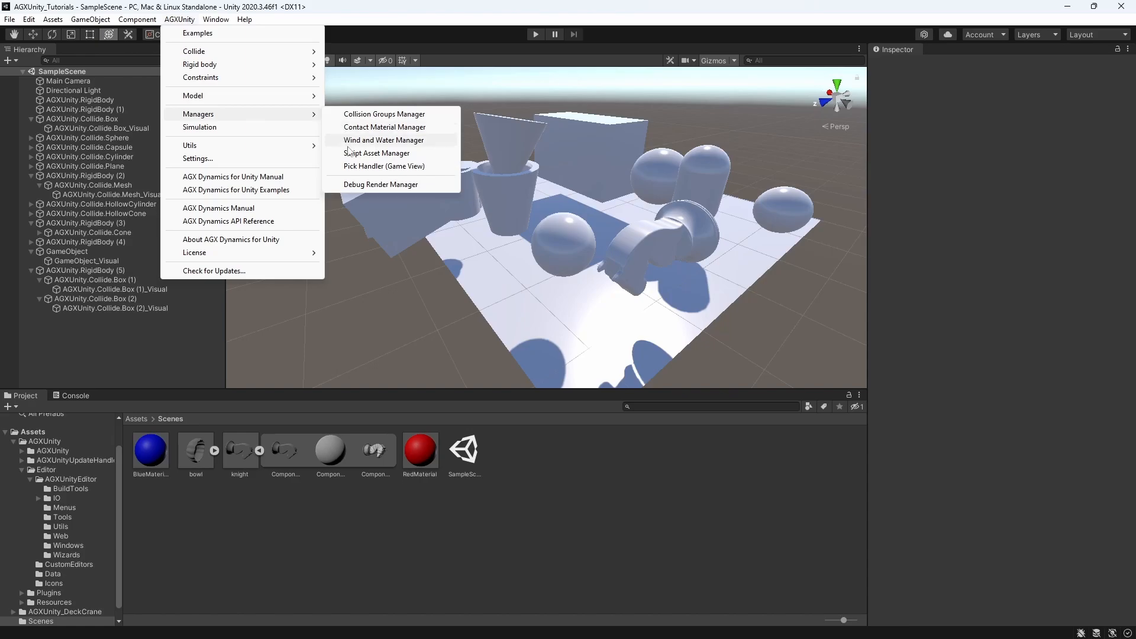
left_click(388, 185)
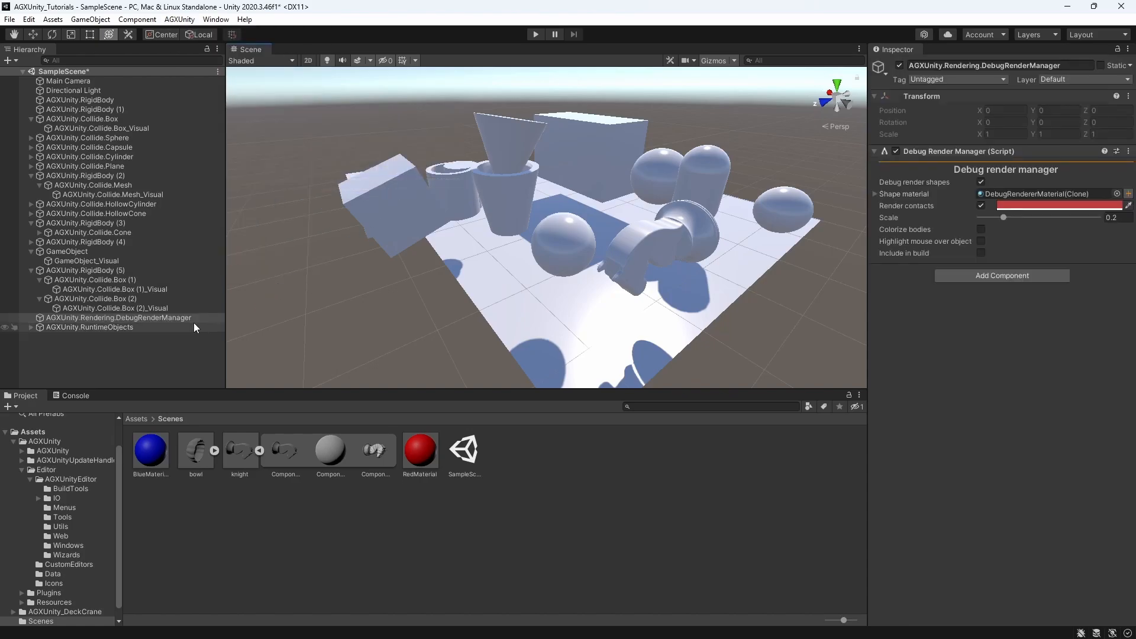
left_click(541, 34)
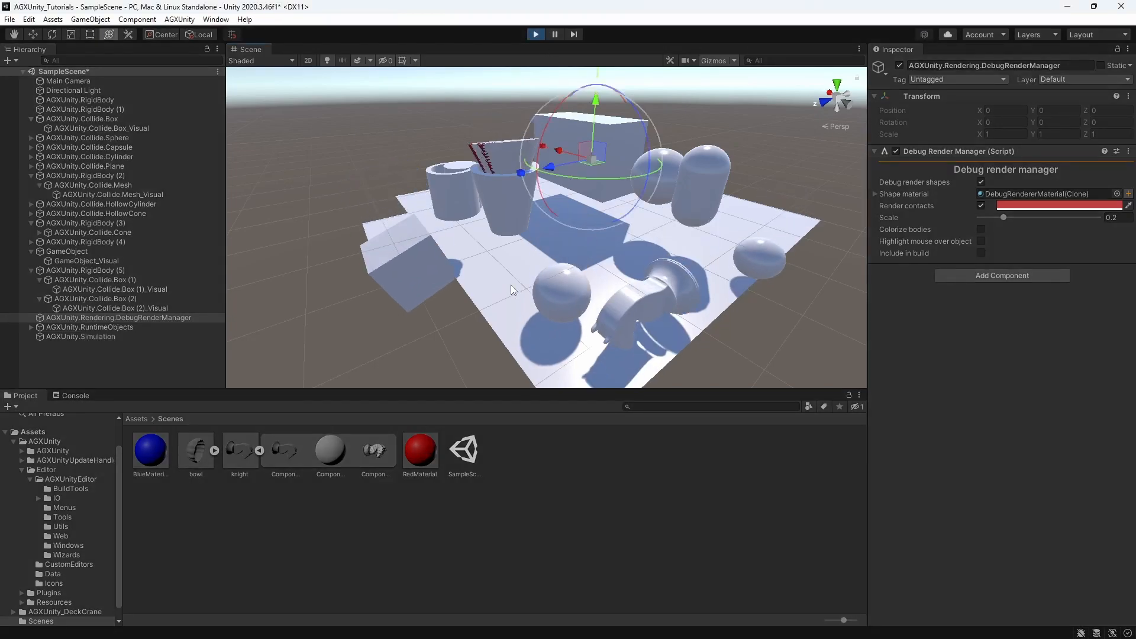
right_click_drag(510, 285, 550, 245)
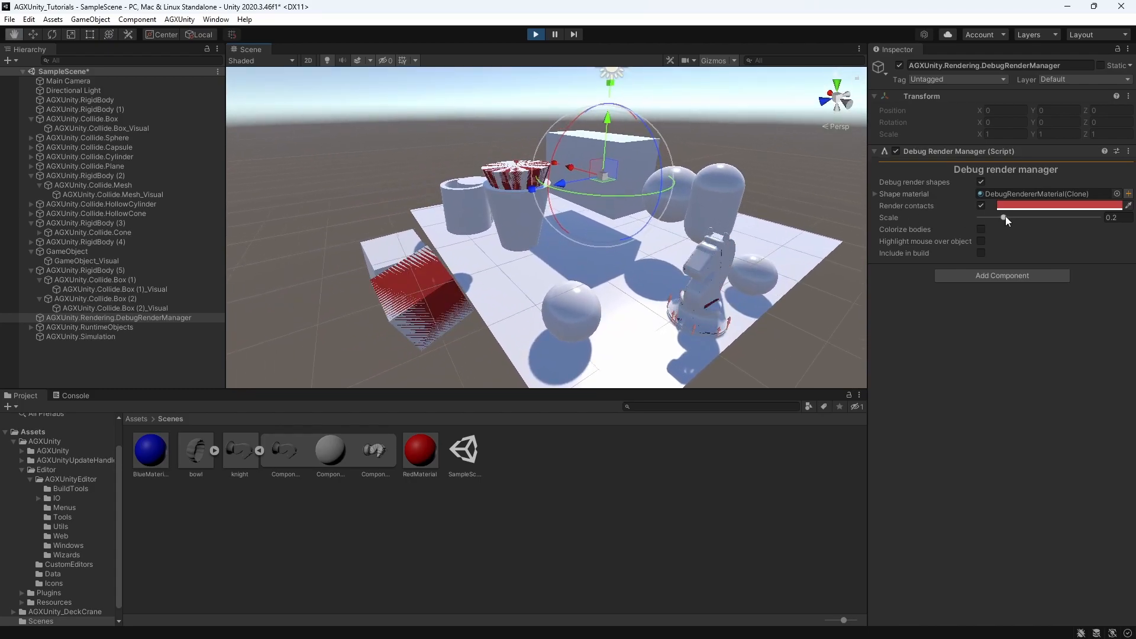
Set the debug render manager's contact scale to 0.375 and enable Colorize bodies, inspecting the bodies in the running simulation.
left_click_drag(1003, 219, 1024, 230)
left_click(983, 230)
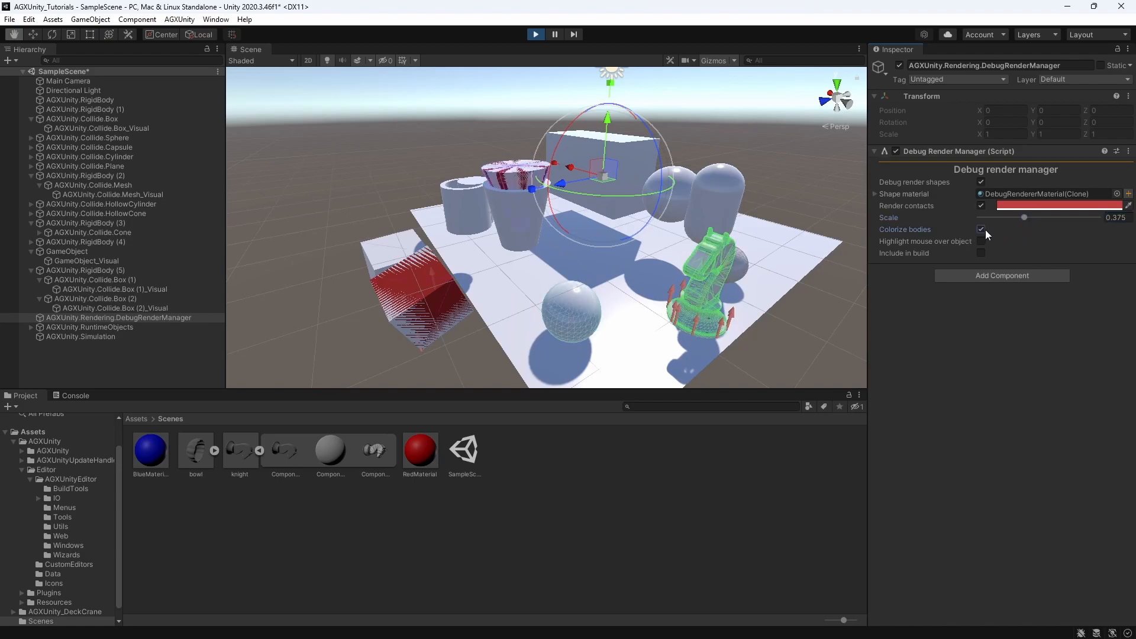
left_click_drag(687, 247, 461, 212, "alt")
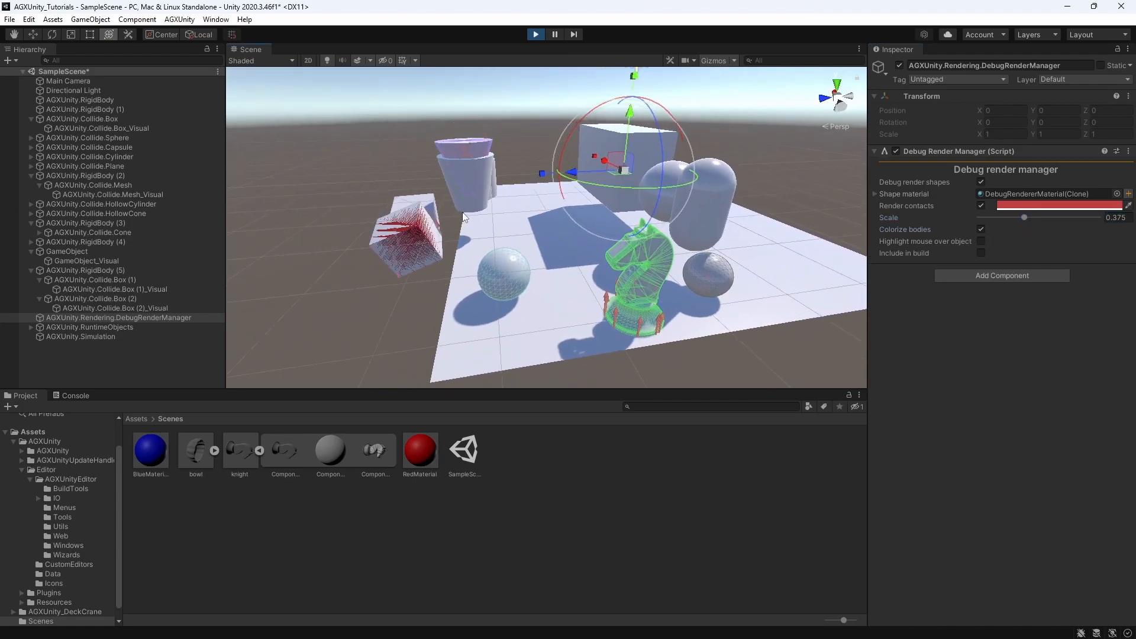
middle_click_drag(460, 213, 512, 221)
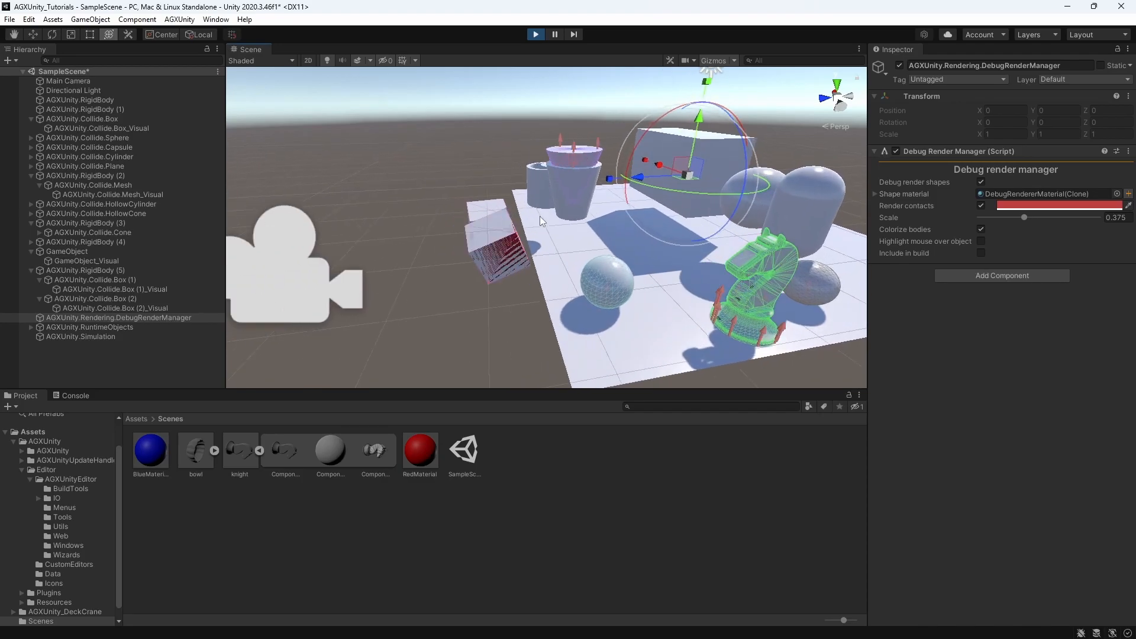
Enable Highlight mouse over object on the debug render manager and inspect the bodies in the running simulation.
right_click_drag(564, 228, 605, 253)
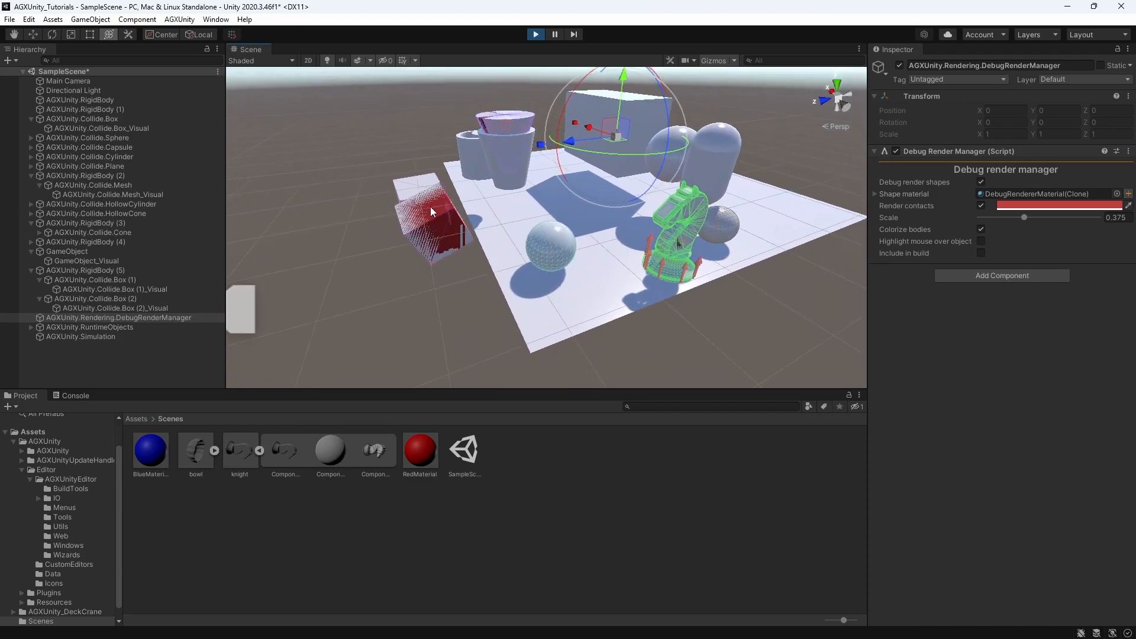
middle_click_drag(437, 210, 532, 239)
right_click_drag(533, 239, 704, 267)
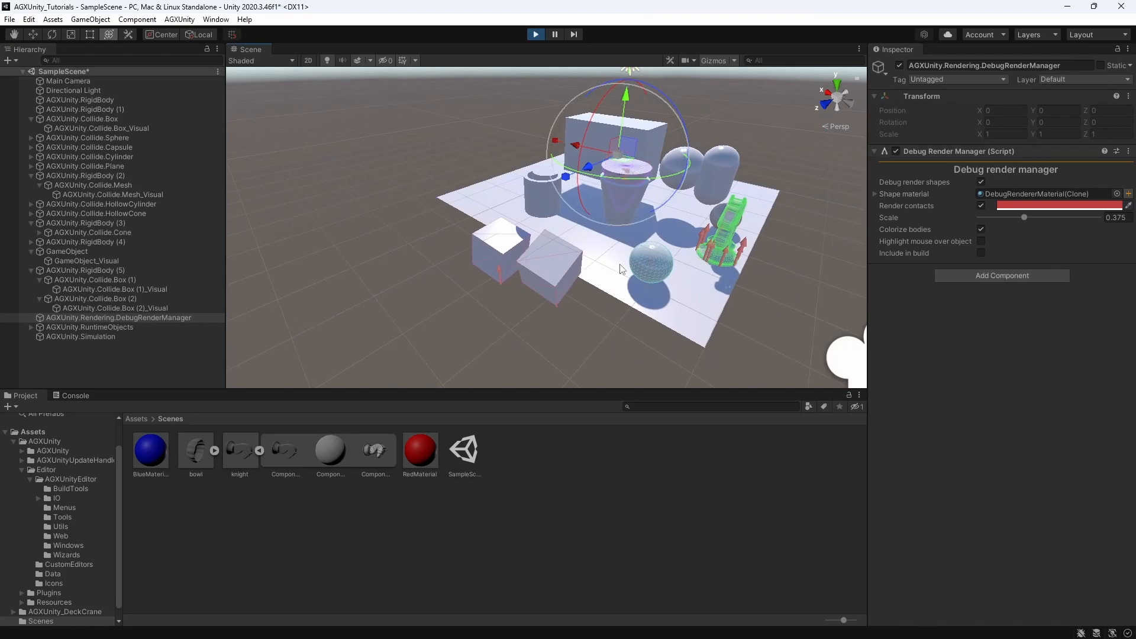
scroll(523, 261, "up", 1)
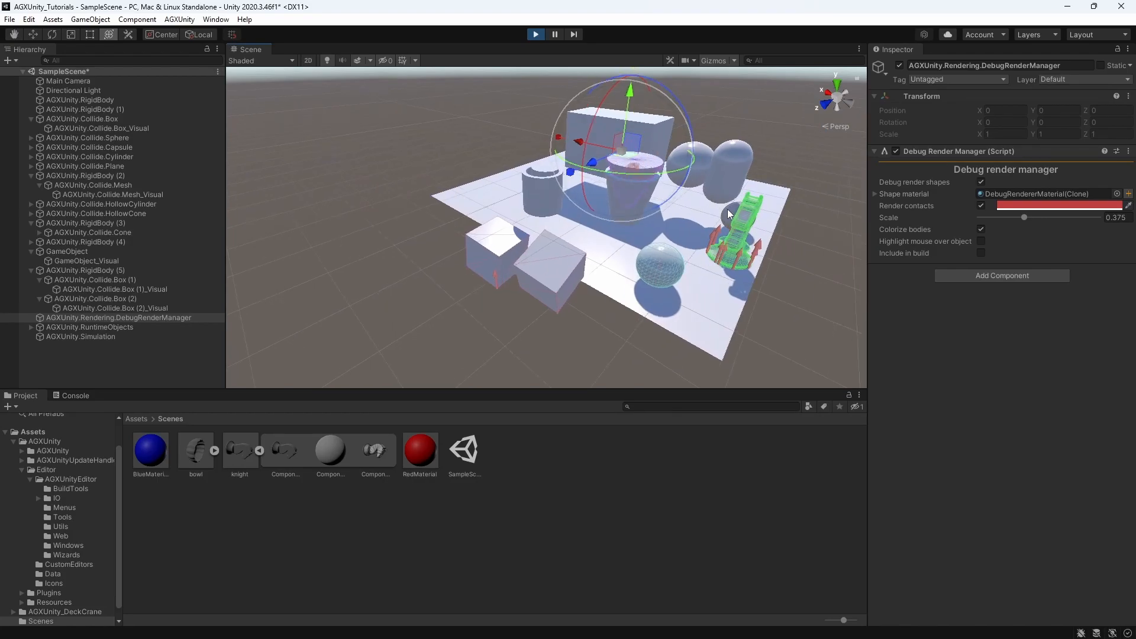
left_click(980, 241)
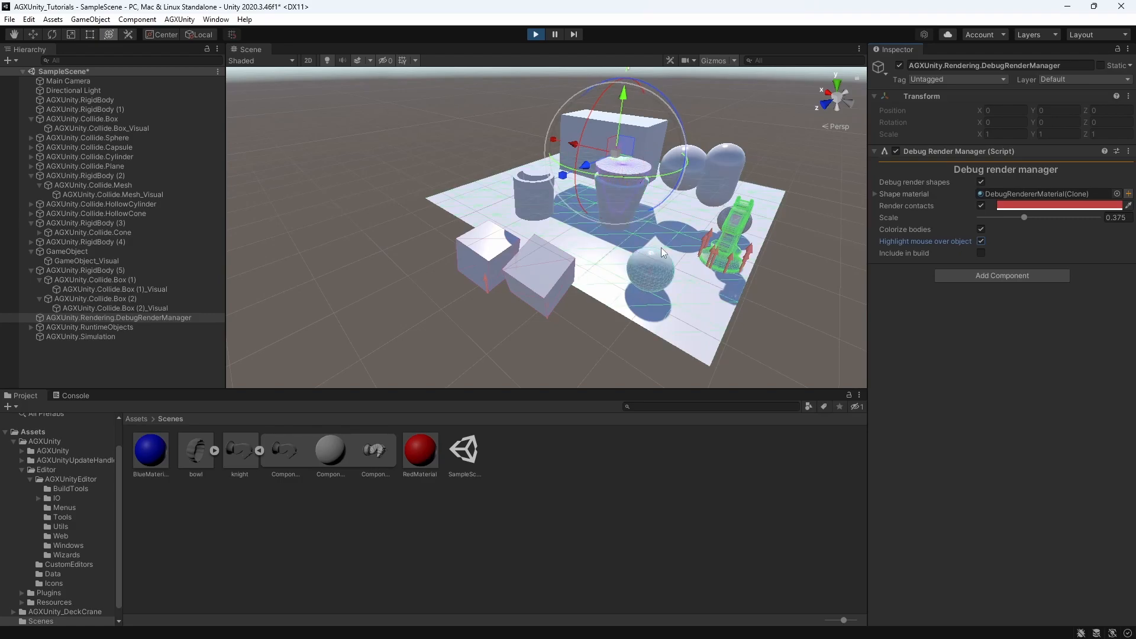
left_click_drag(720, 253, 591, 243, "alt")
right_click_drag(591, 244, 431, 224)
key("d")
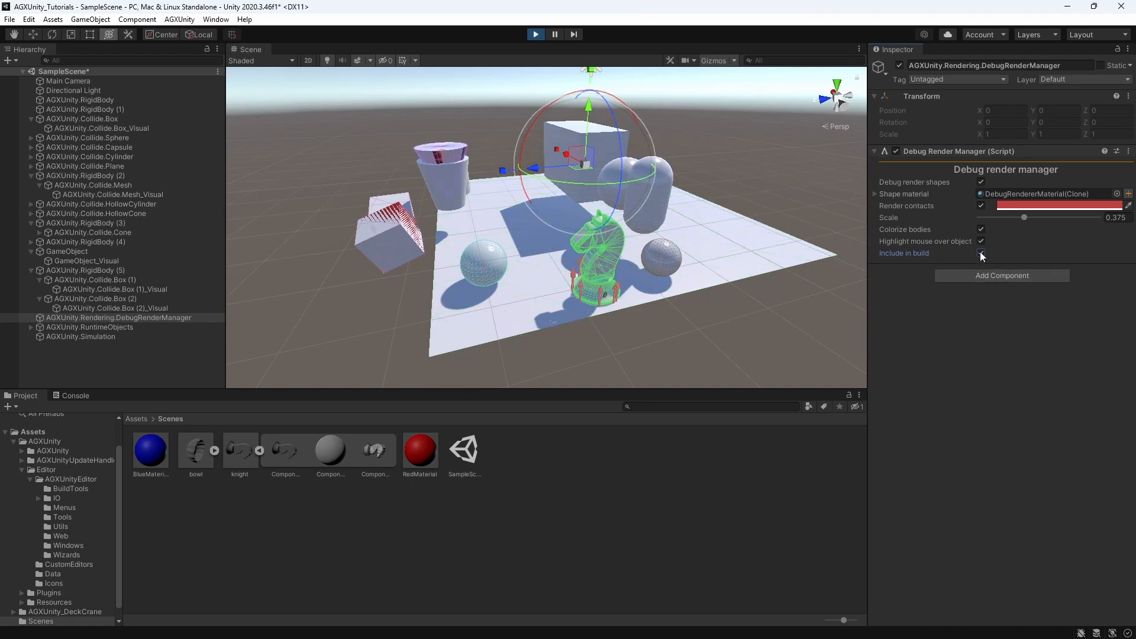
Disable the Debug Render Manager component during the simulation, view the scene without debug rendering, and stop the simulation.
left_click(897, 150)
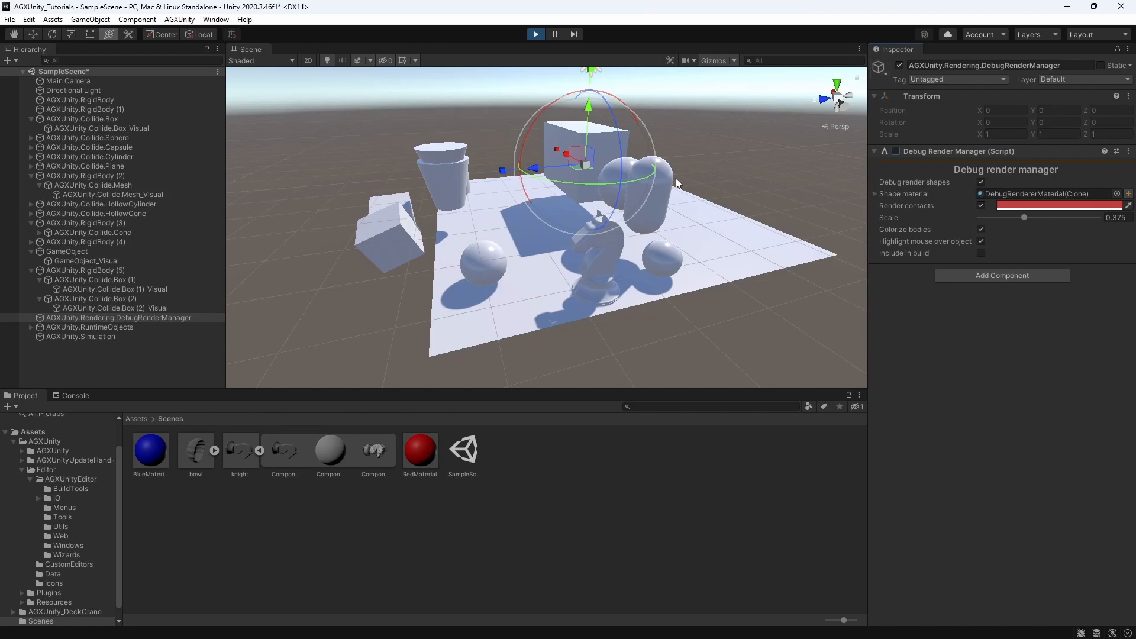
middle_click_drag(676, 180, 677, 194)
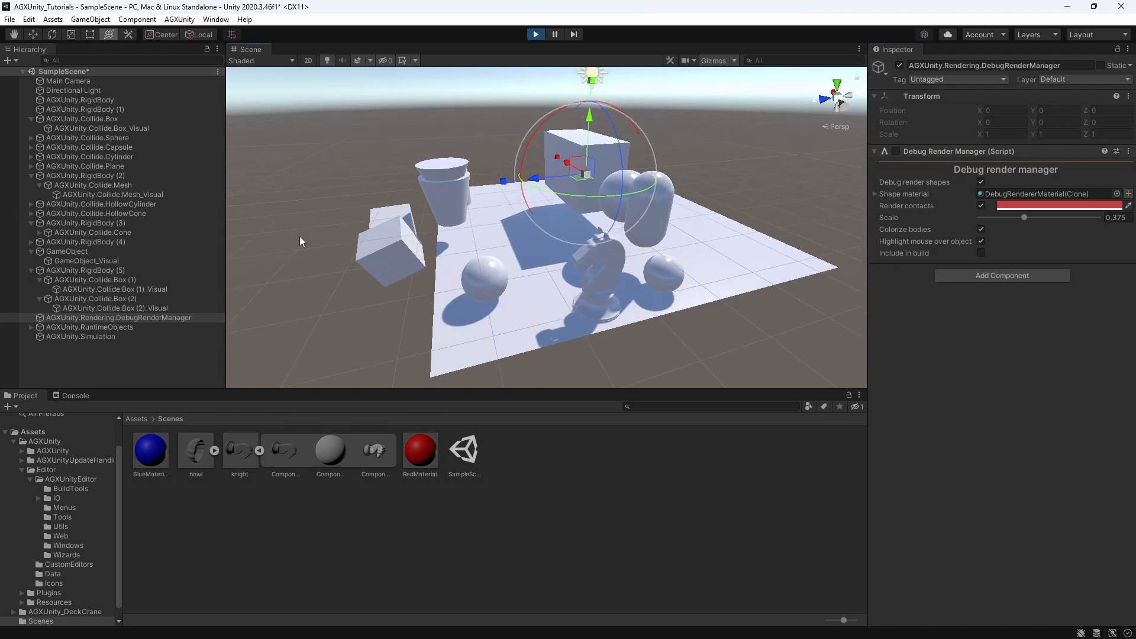
left_click_drag(300, 241, 388, 247, "alt")
middle_click_drag(388, 247, 447, 253)
left_click_drag(502, 234, 447, 225, "alt")
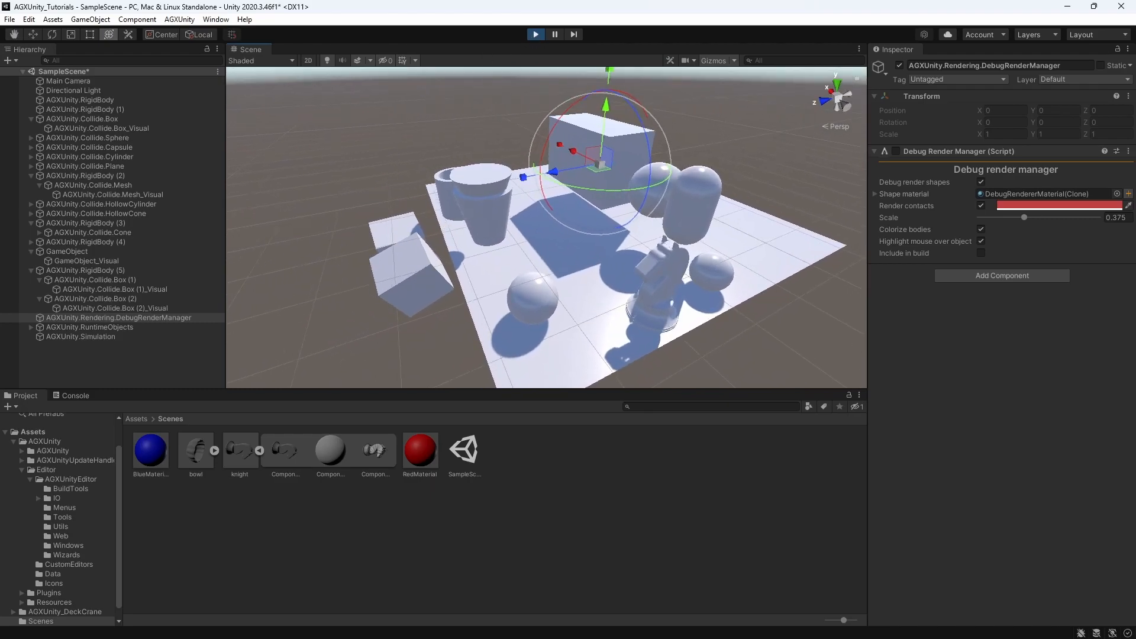
key("ctrl+p")
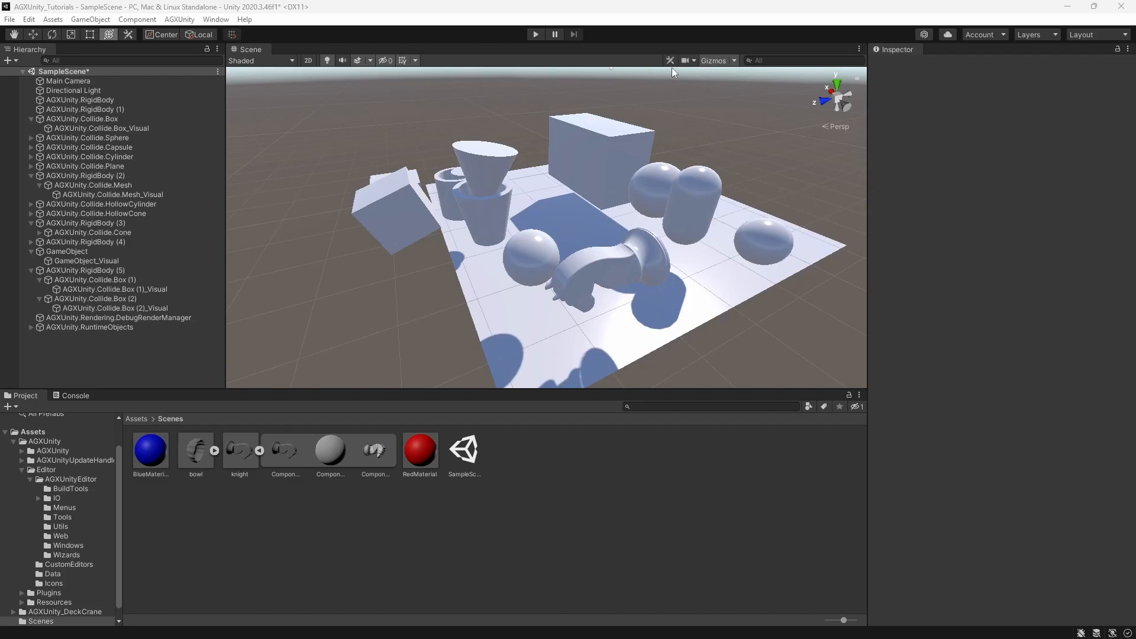
Run the simulation, examine the settings of the AGXUnity.Simulation object, and stop it.
left_click(536, 34)
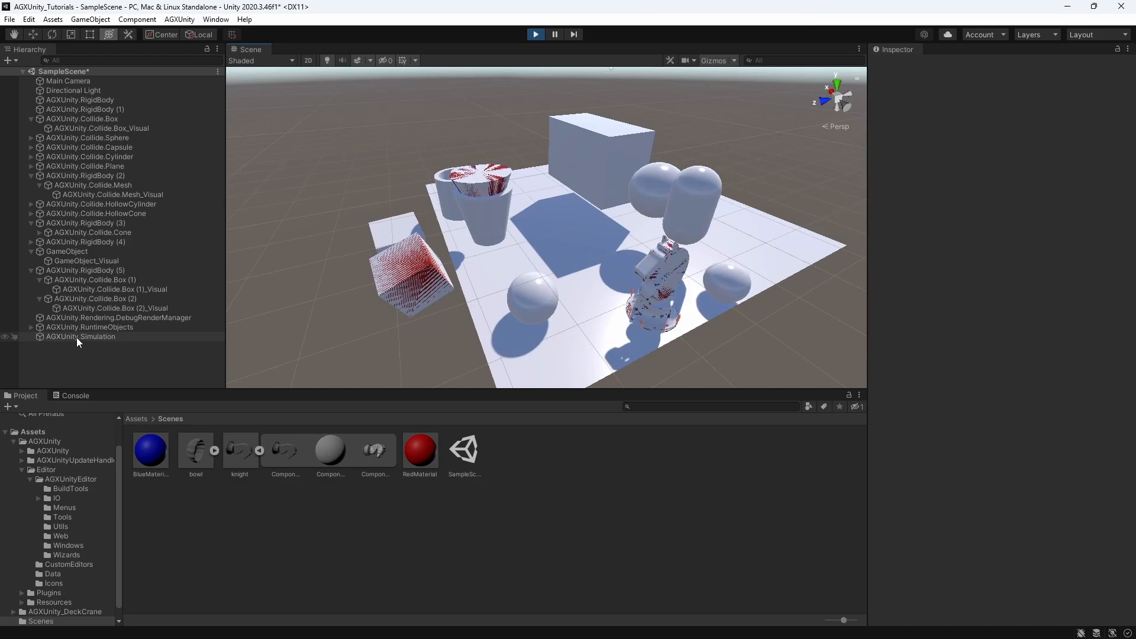
left_click(77, 337)
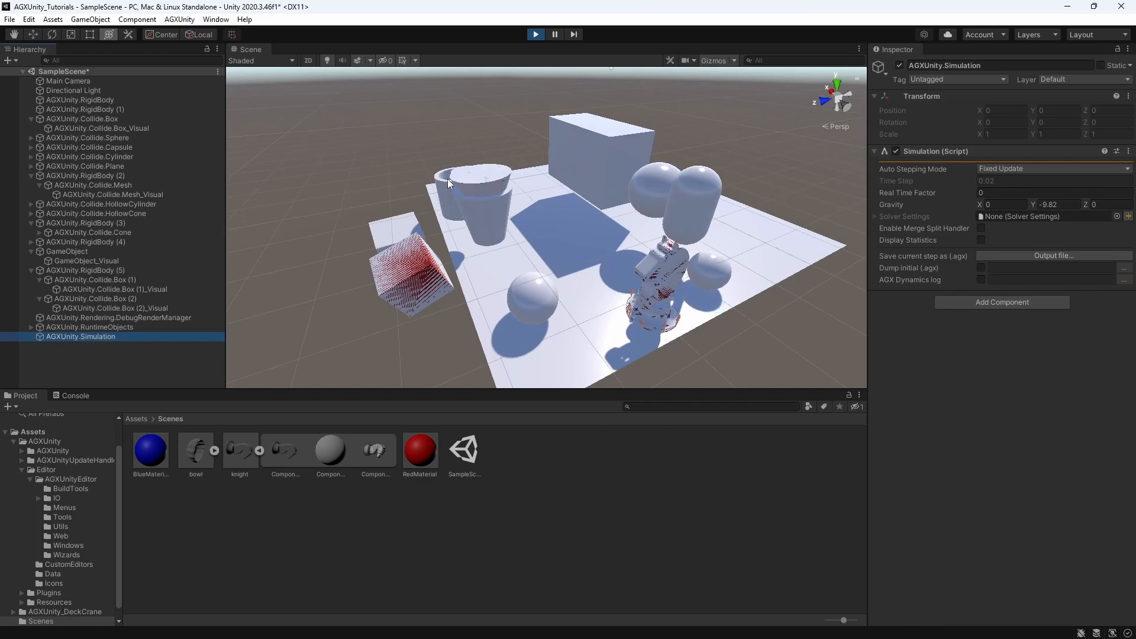
left_click_drag(601, 257, 644, 251, "alt")
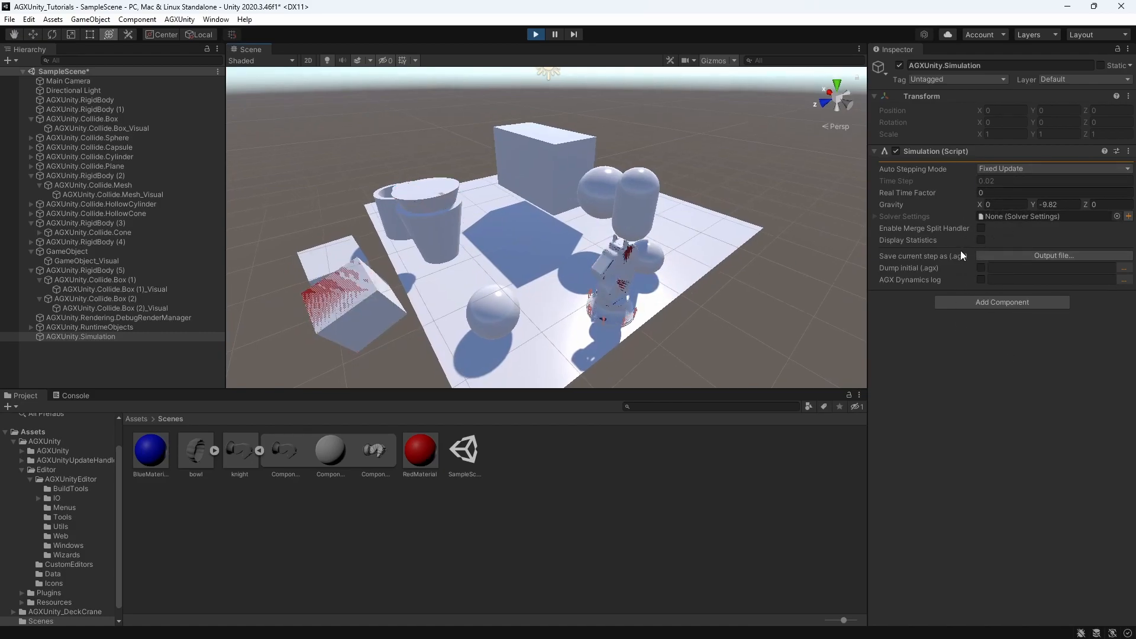
left_click(536, 34)
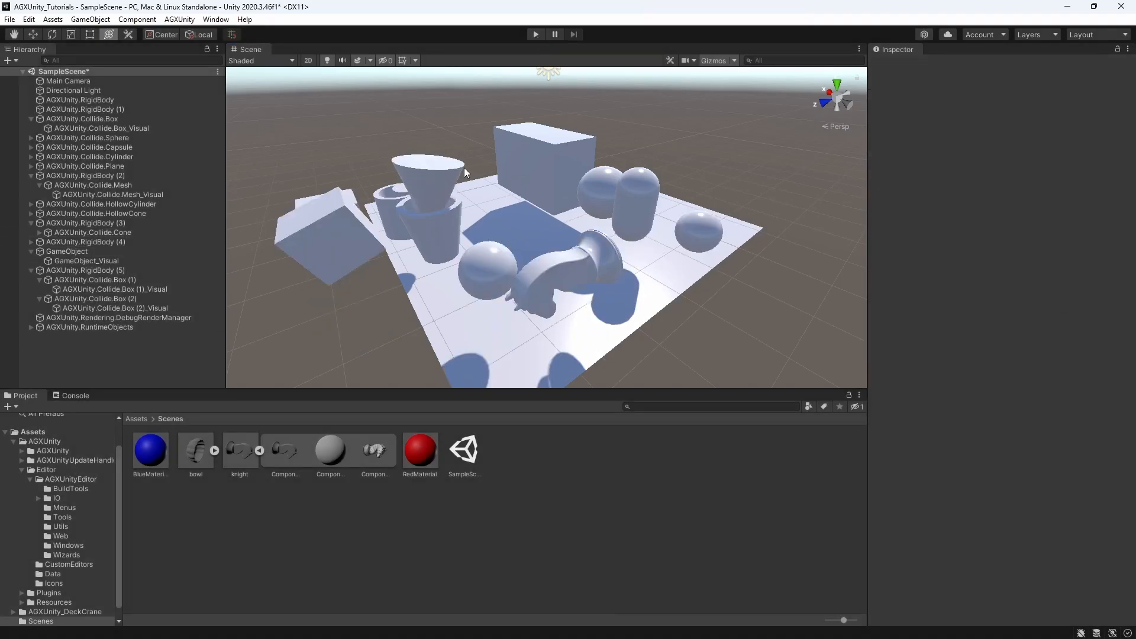
Add an AGXUnity Simulation object to the scene and set its gravity Y to 0.
left_click(178, 20)
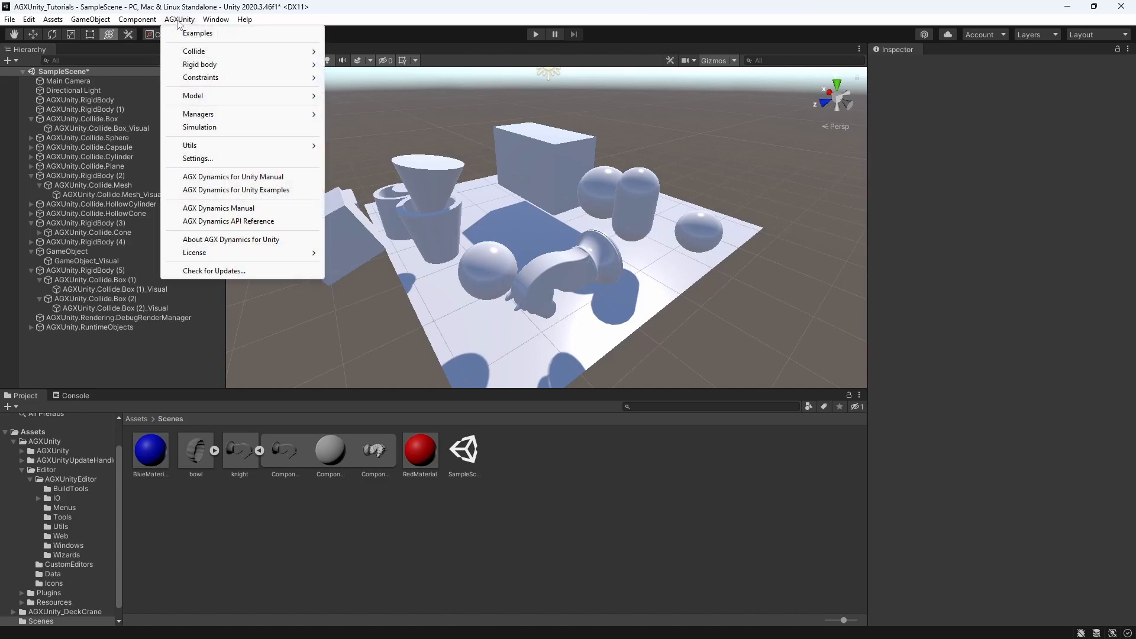
left_click(191, 128)
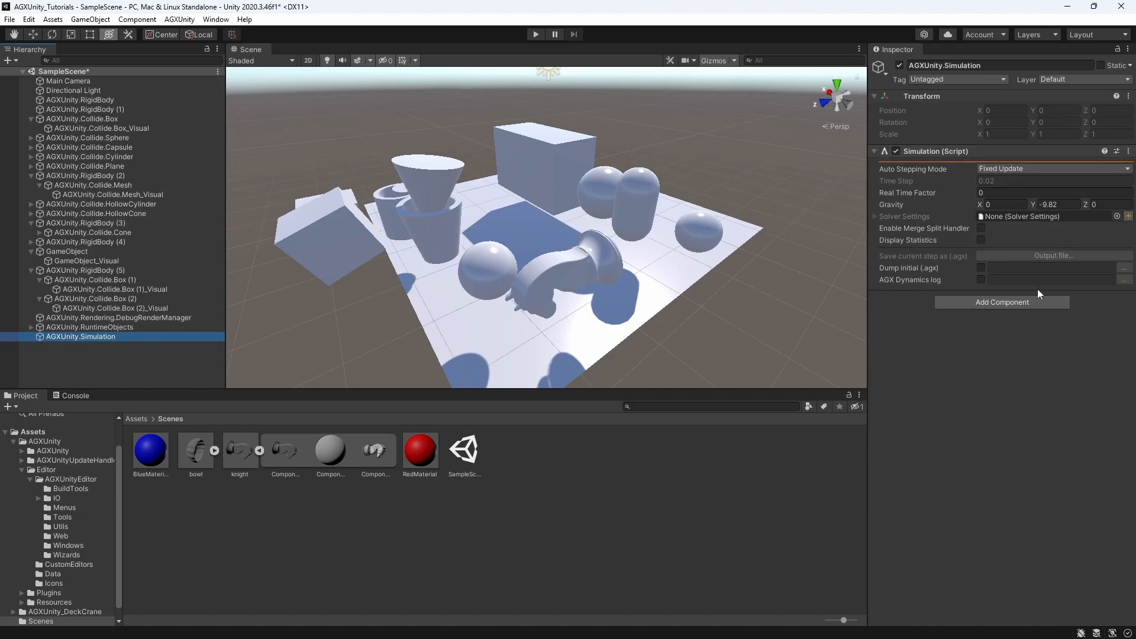
left_click(1062, 206)
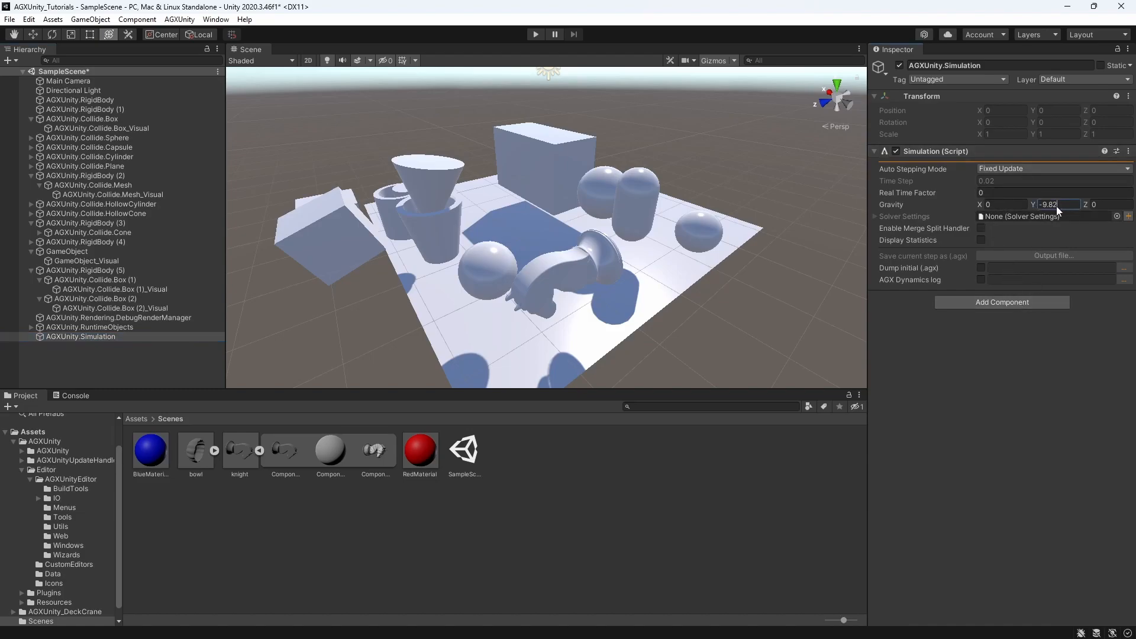
type("0")
Test pulling the sphere in the zero-gravity simulation and set gravity Y to -9.82 while it runs, then stop it.
left_click(536, 35)
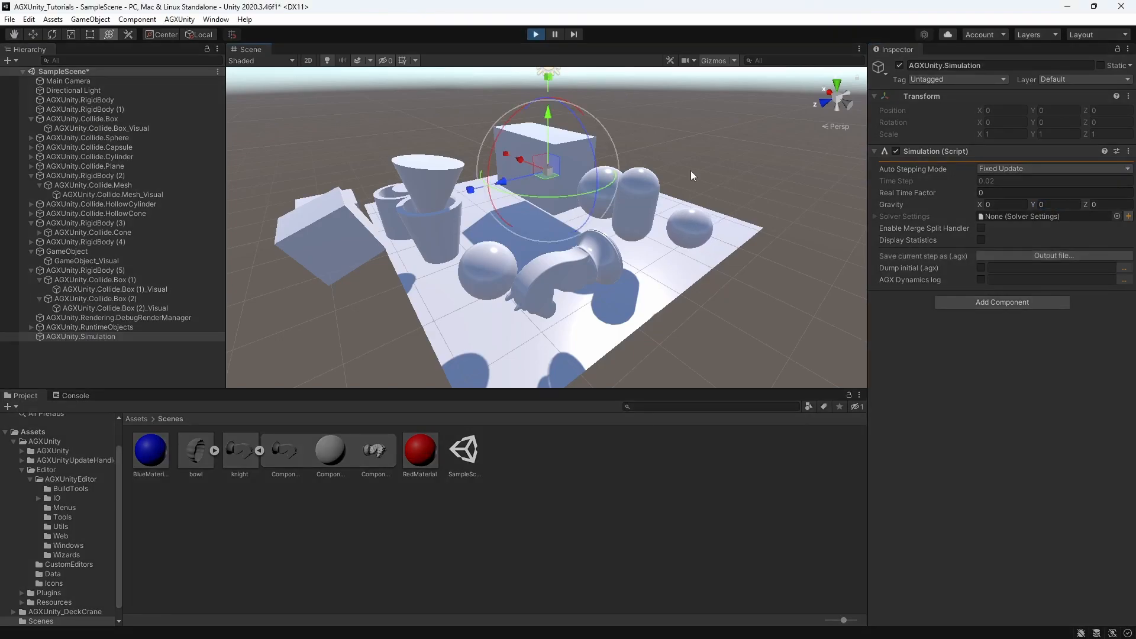
mouse_move(691, 221)
left_mouse_down()
mouse_move(690, 209)
mouse_move(690, 233)
mouse_move(677, 227)
left_mouse_up()
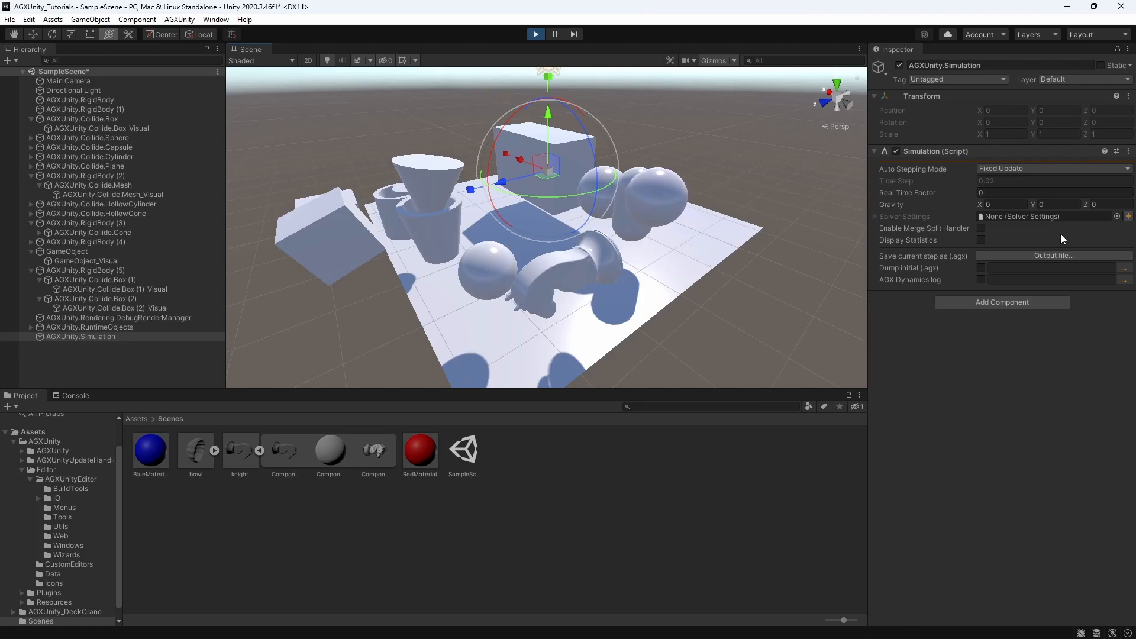
left_click(1048, 204)
type("-")
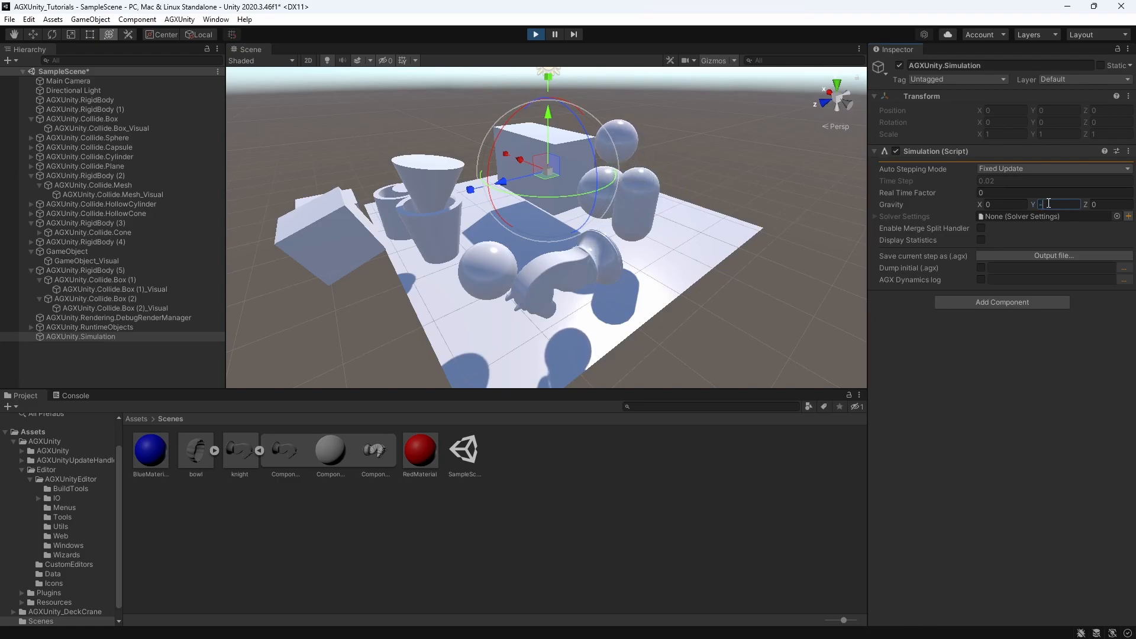
type("9")
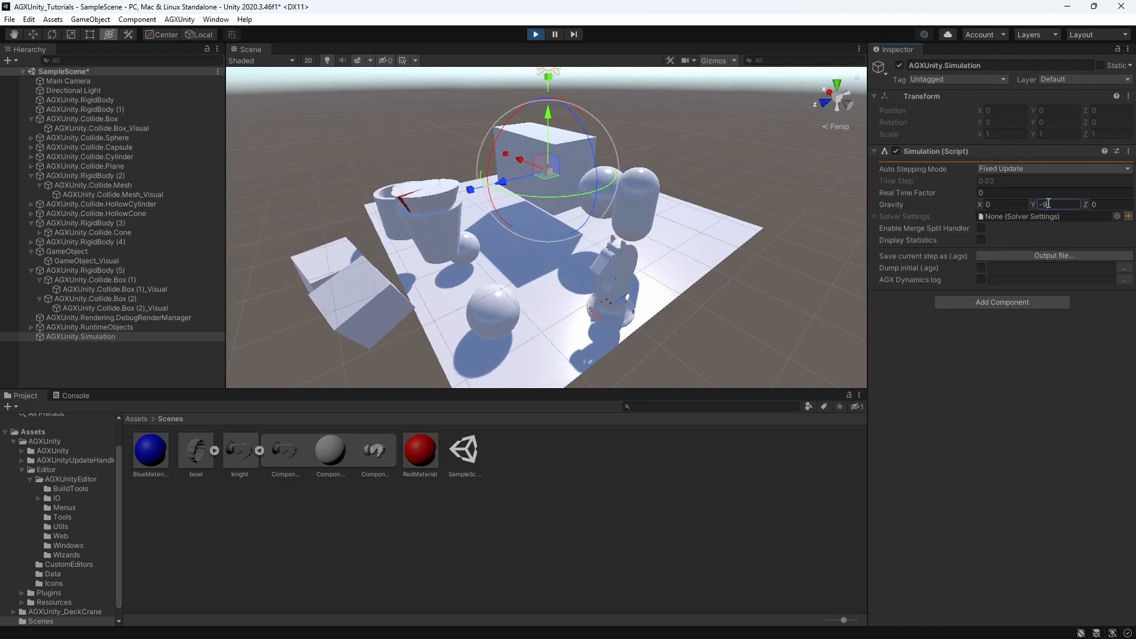
type(".82")
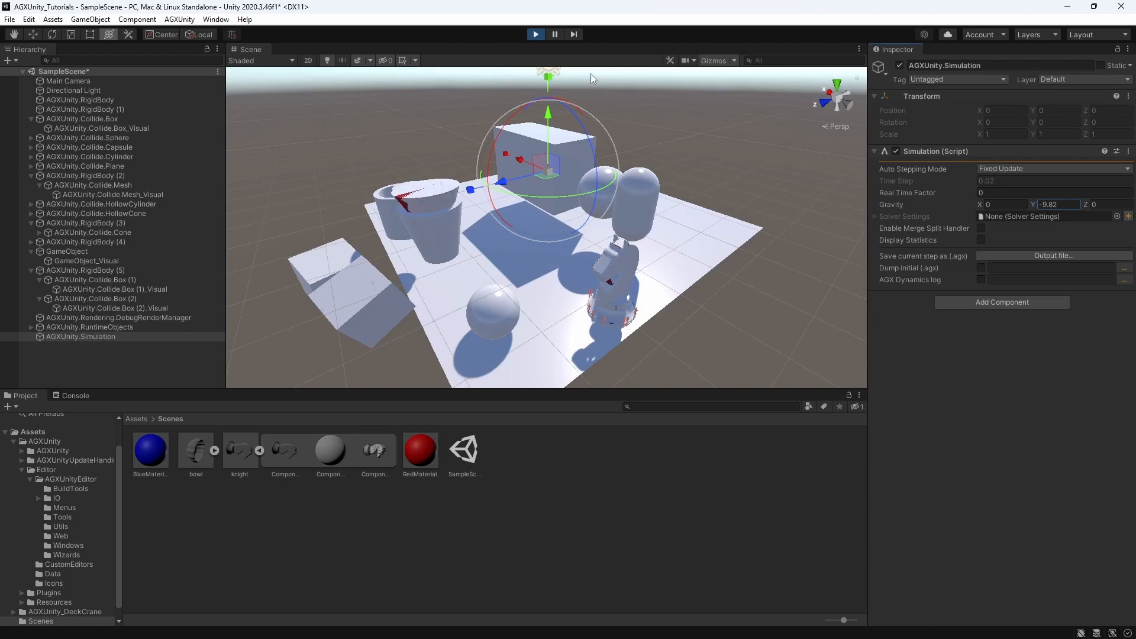
left_click(535, 33)
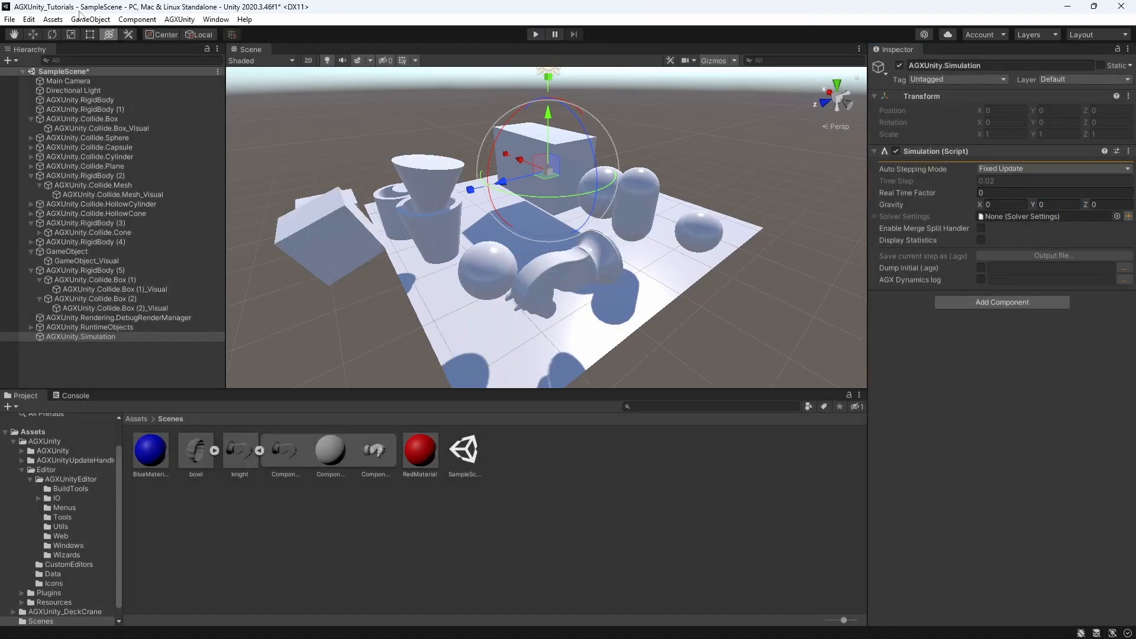
Set the project's Maximum Allowed Timestep to 0.02, matching the Fixed Timestep, and close the project settings.
left_click(28, 19)
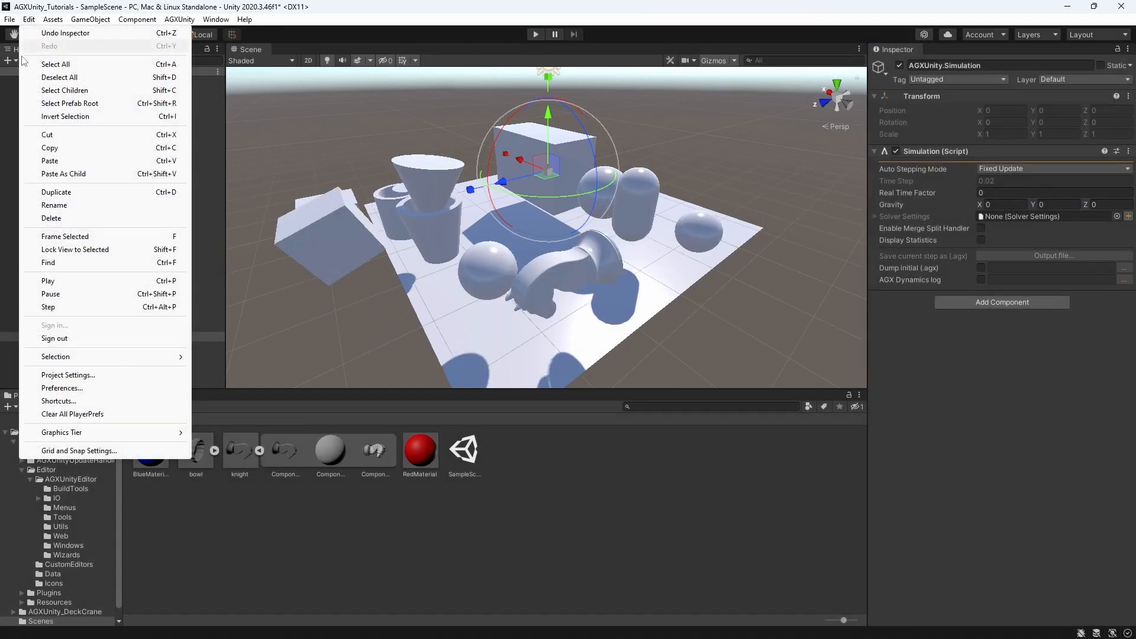
left_click(69, 375)
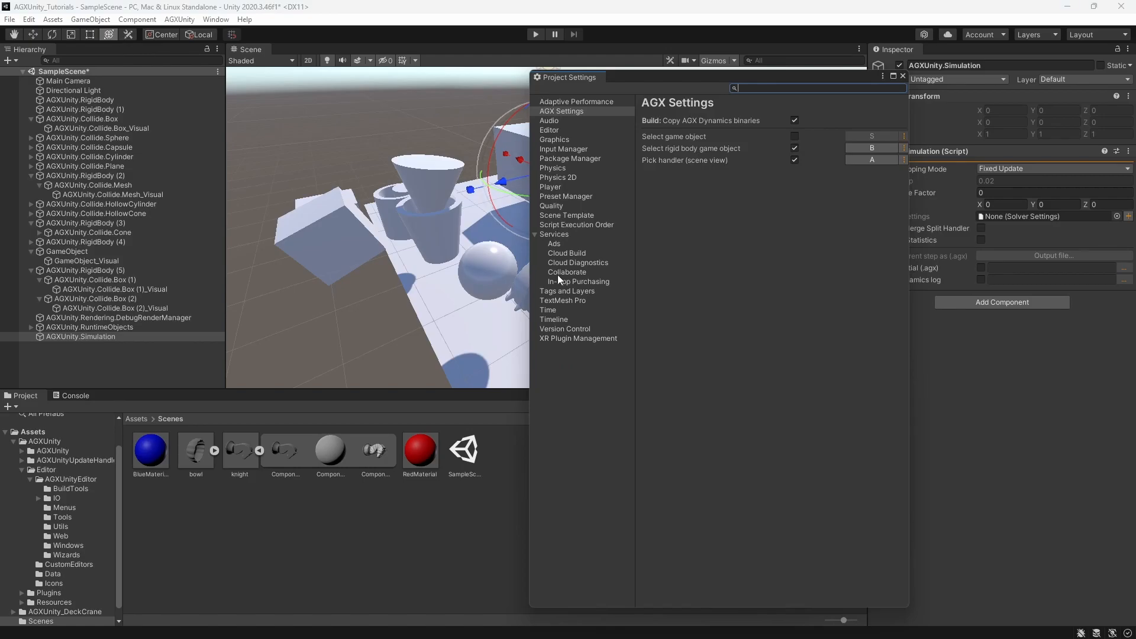
left_click(559, 310)
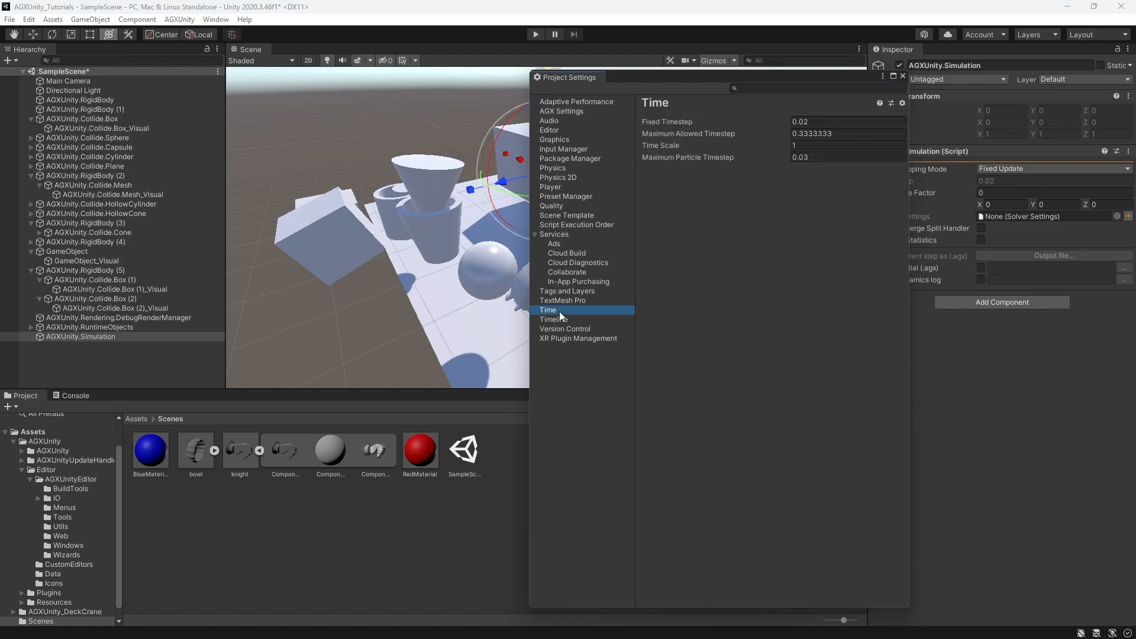
left_click(796, 122)
key("ctrl+c")
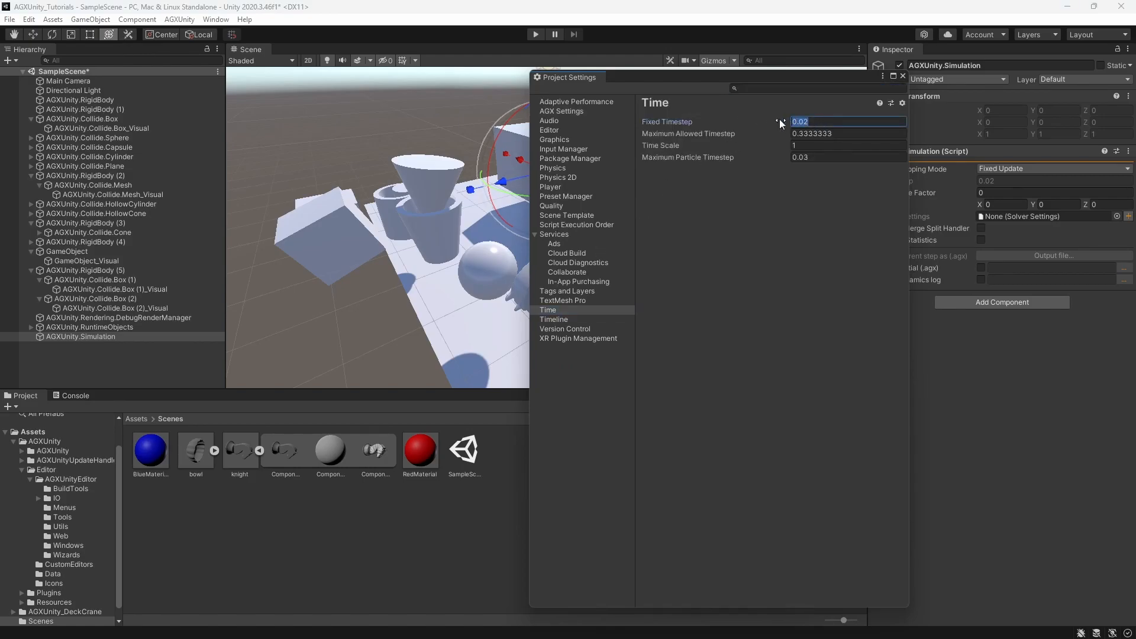
left_click(875, 131)
key("ctrl+v")
mouse_move(730, 134)
left_click(771, 135)
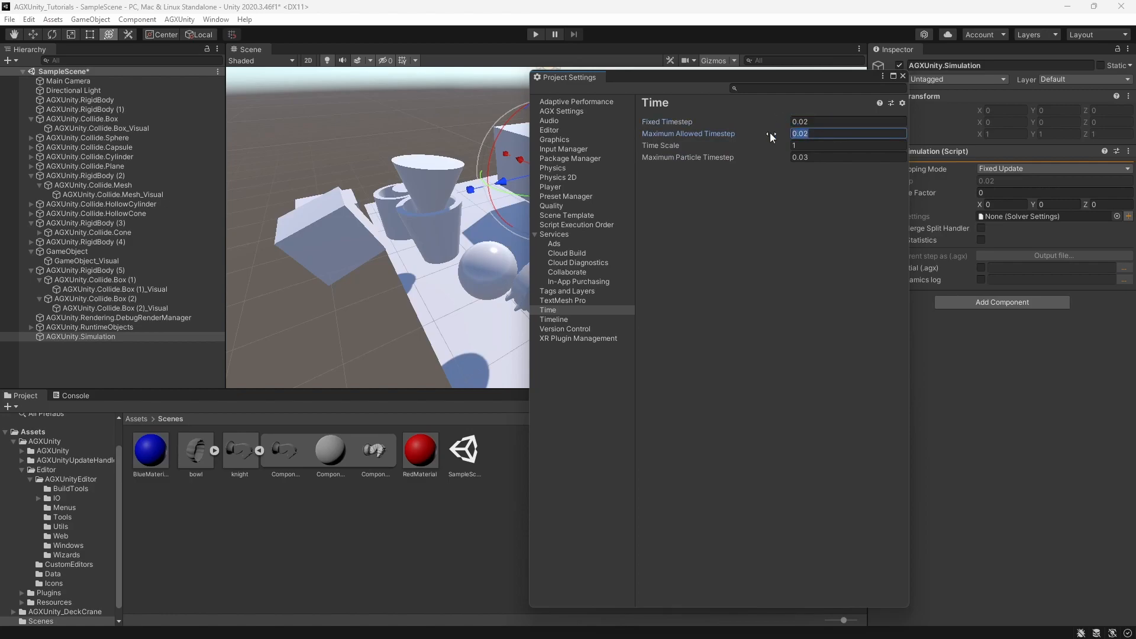
left_click(904, 77)
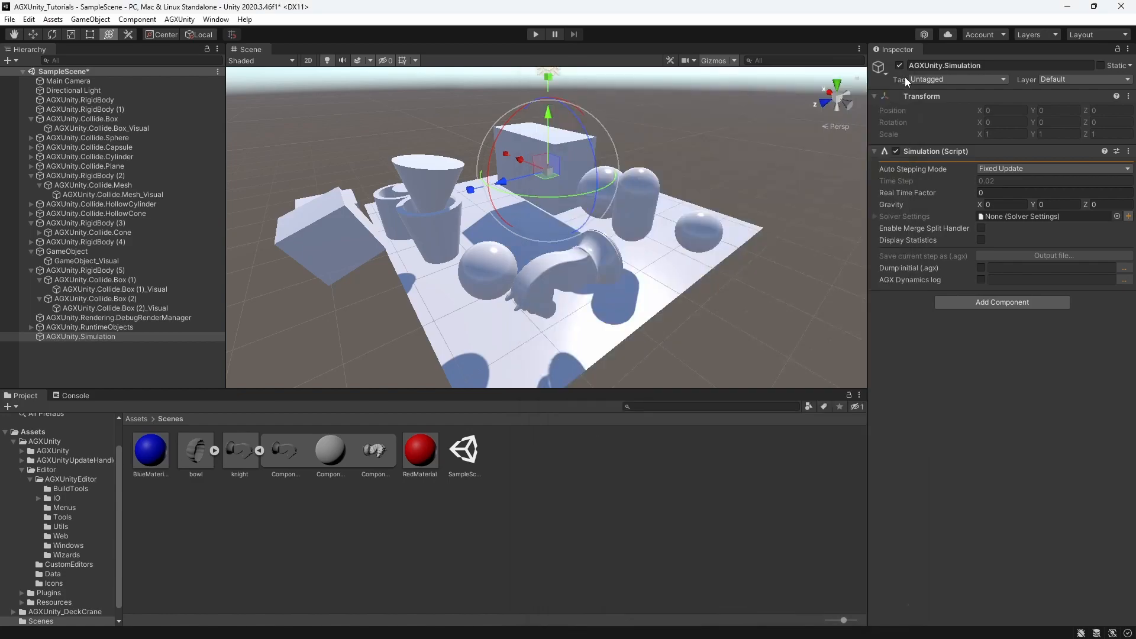
Set the simulation's Auto Stepping Mode to Update with a time step of 0.01 and test it in a short run.
left_click(992, 168)
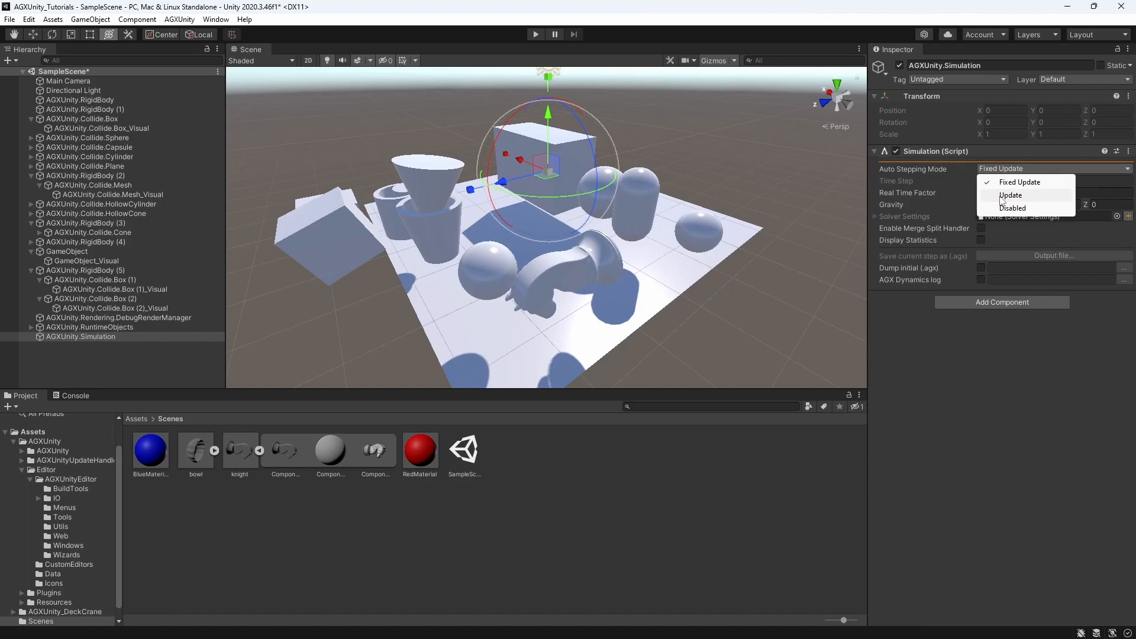
left_click(1010, 195)
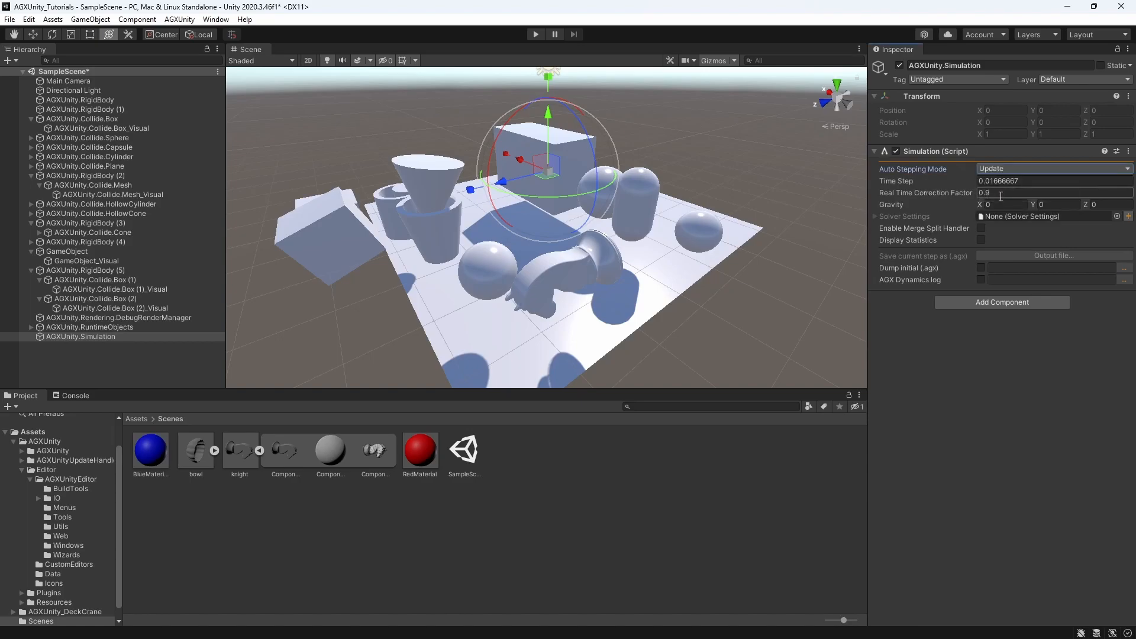
left_click(993, 181)
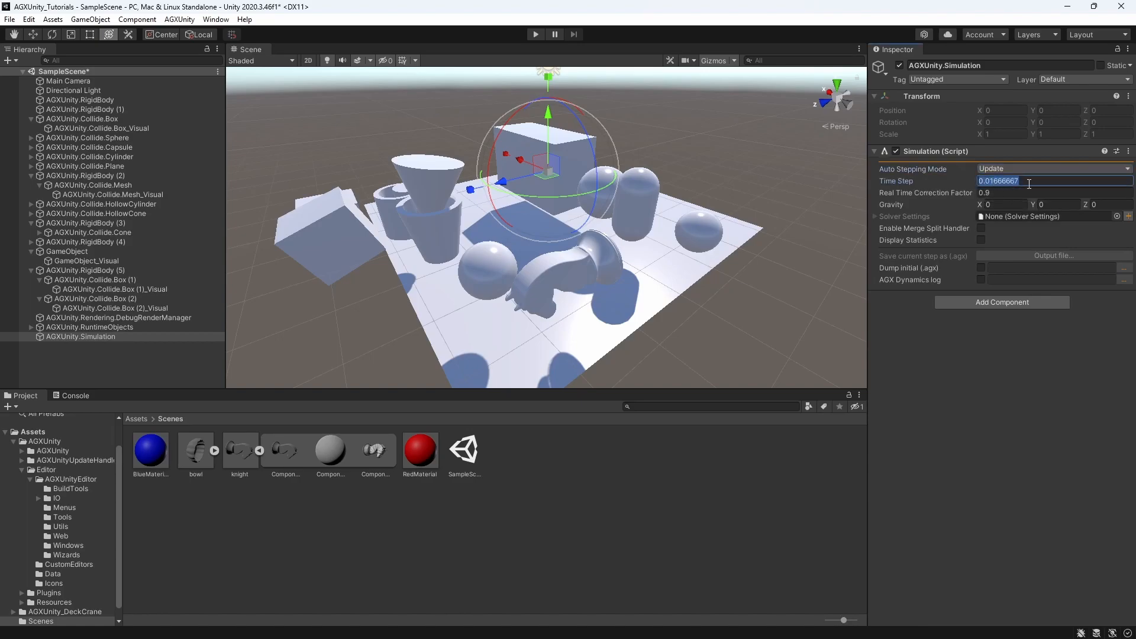
key("BackSpace")
left_click(1010, 360)
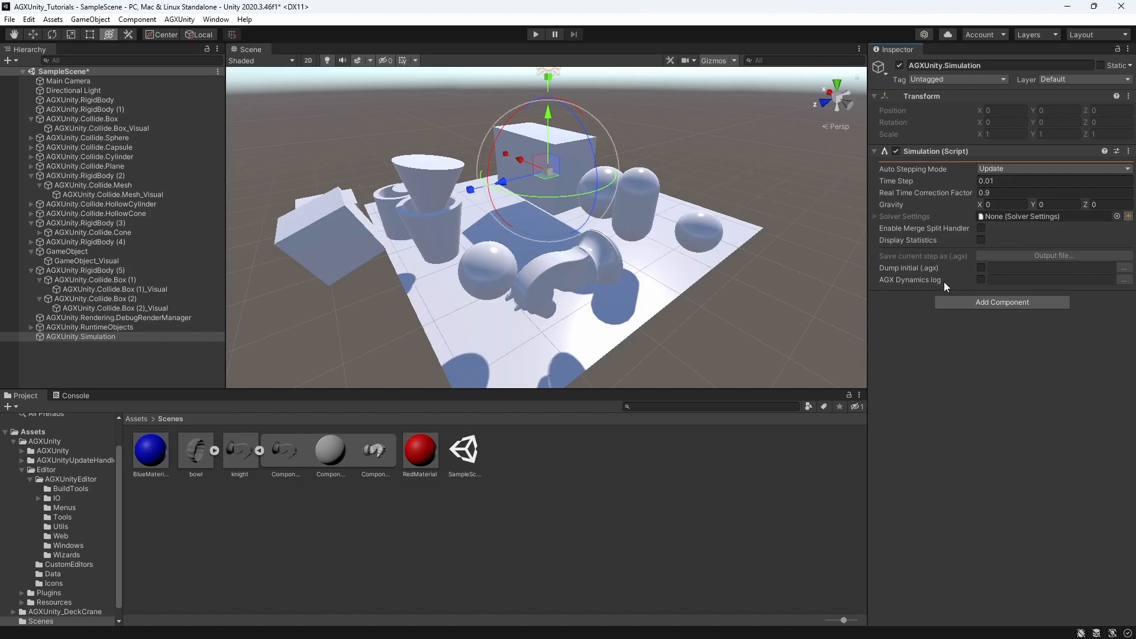
left_click(532, 35)
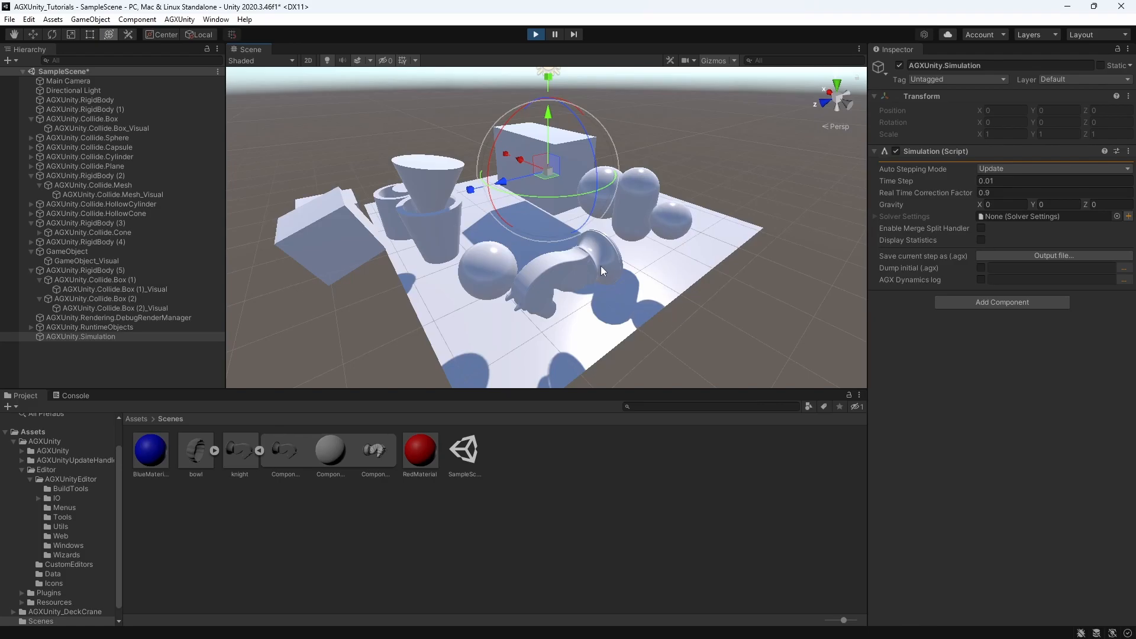
key("ctrl+p")
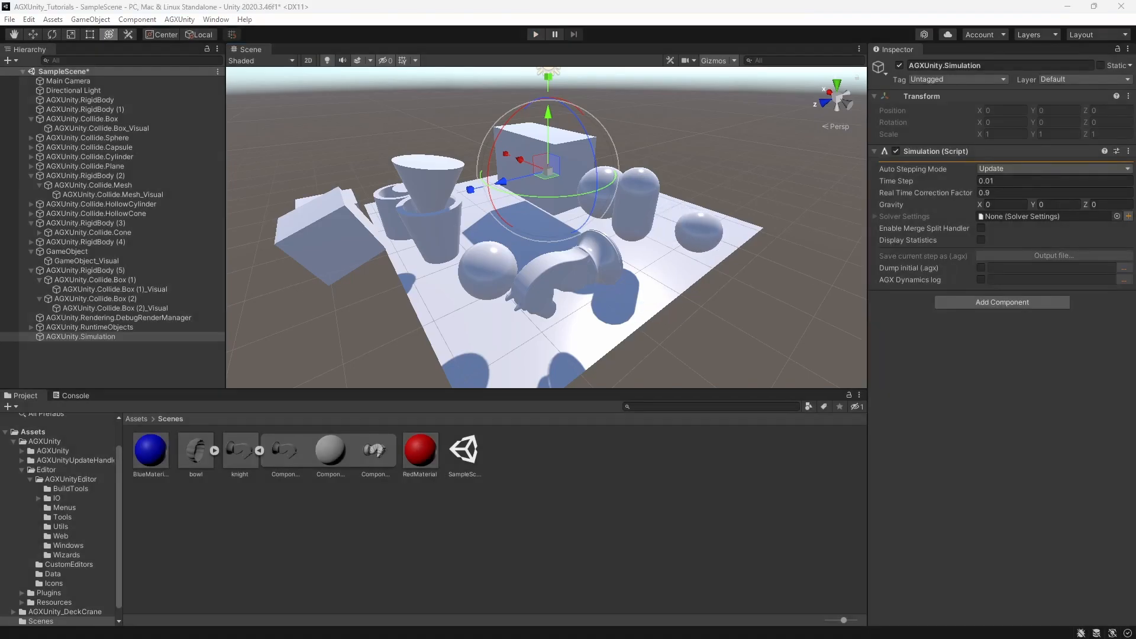
Set the simulation's gravity Y to -9.82 and start the simulation.
left_click(1050, 204)
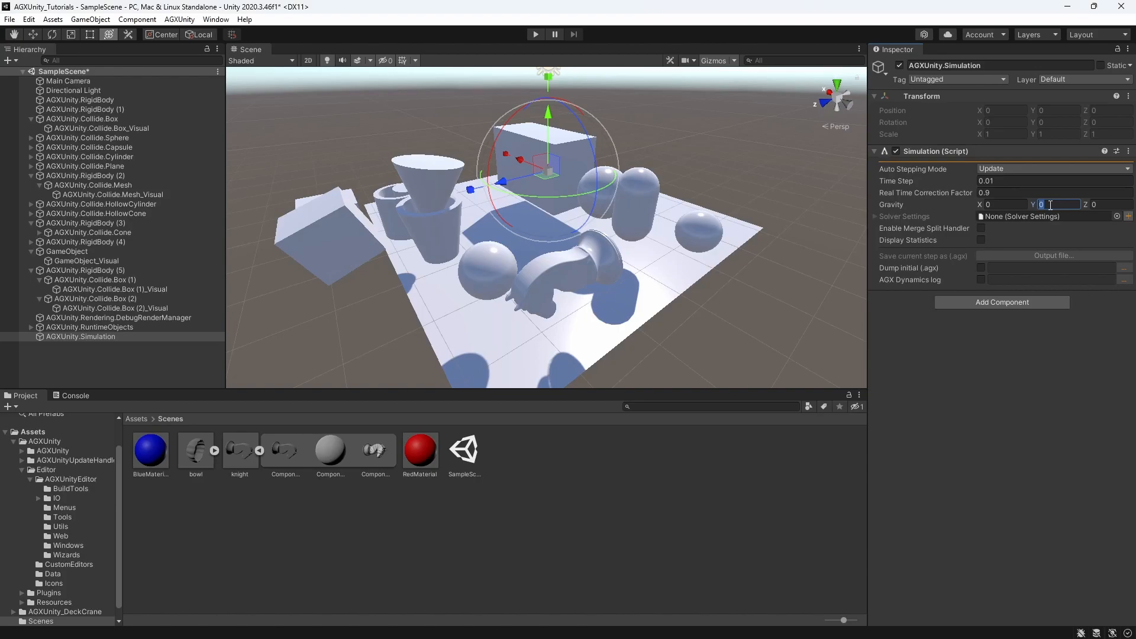
type("-9.82")
left_click(536, 34)
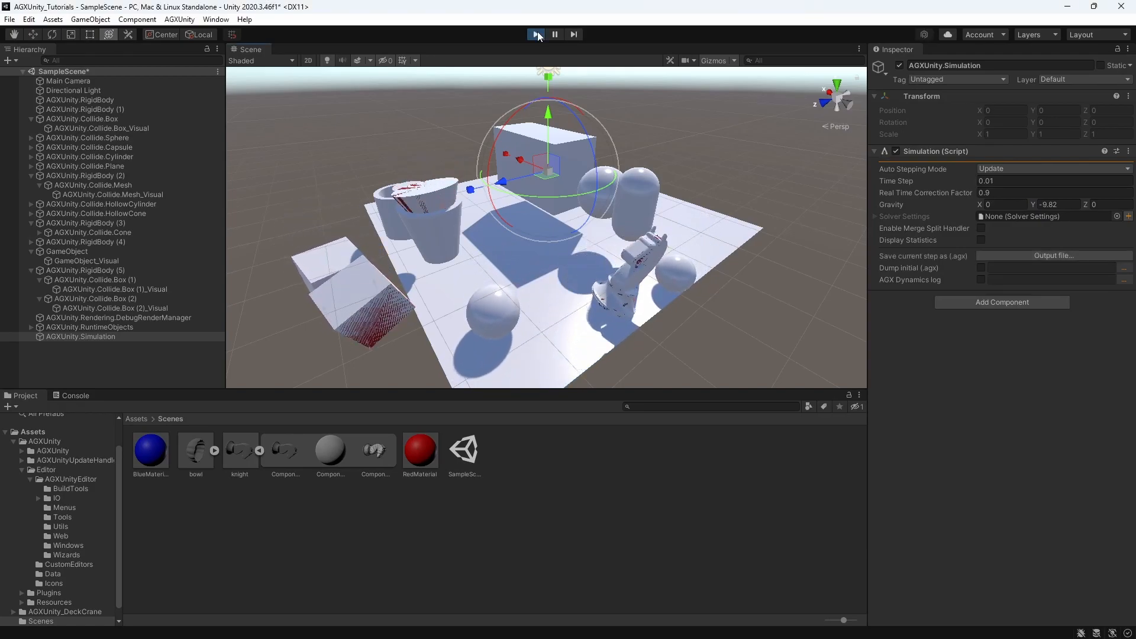
Try a time step of 0.001 in the running simulation, then stop the run.
left_click(1009, 181)
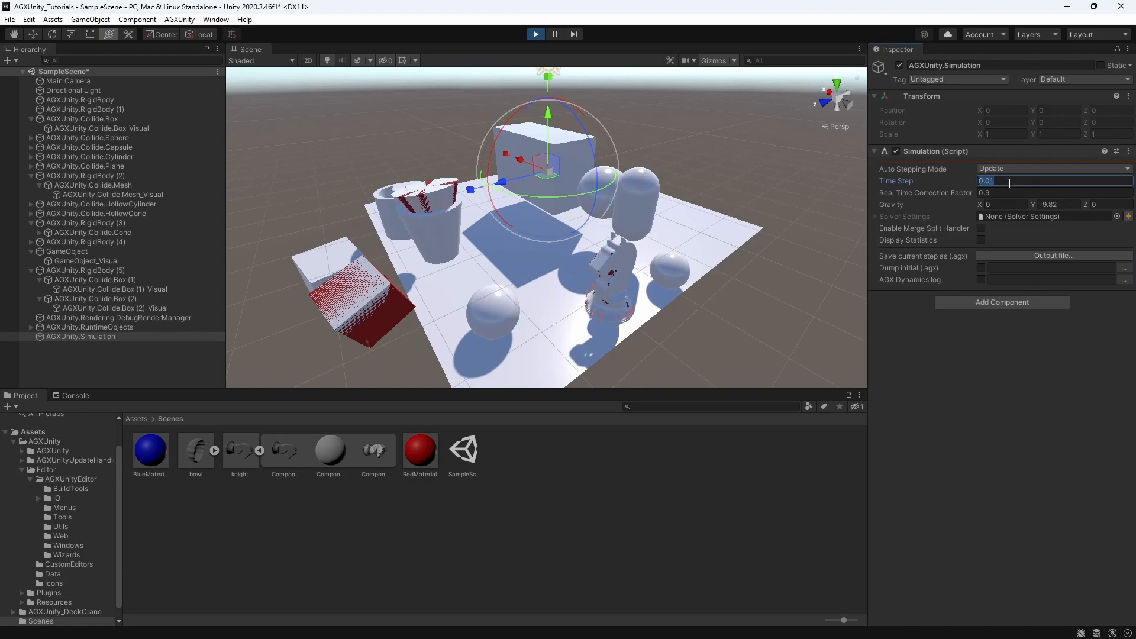
type("0.001")
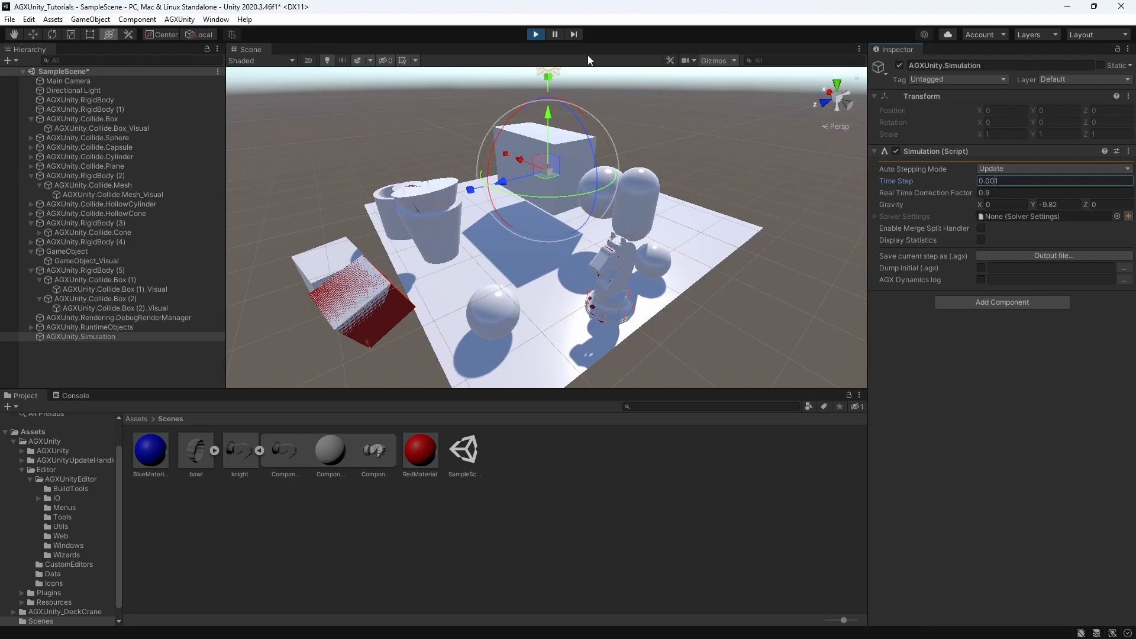
left_click(536, 34)
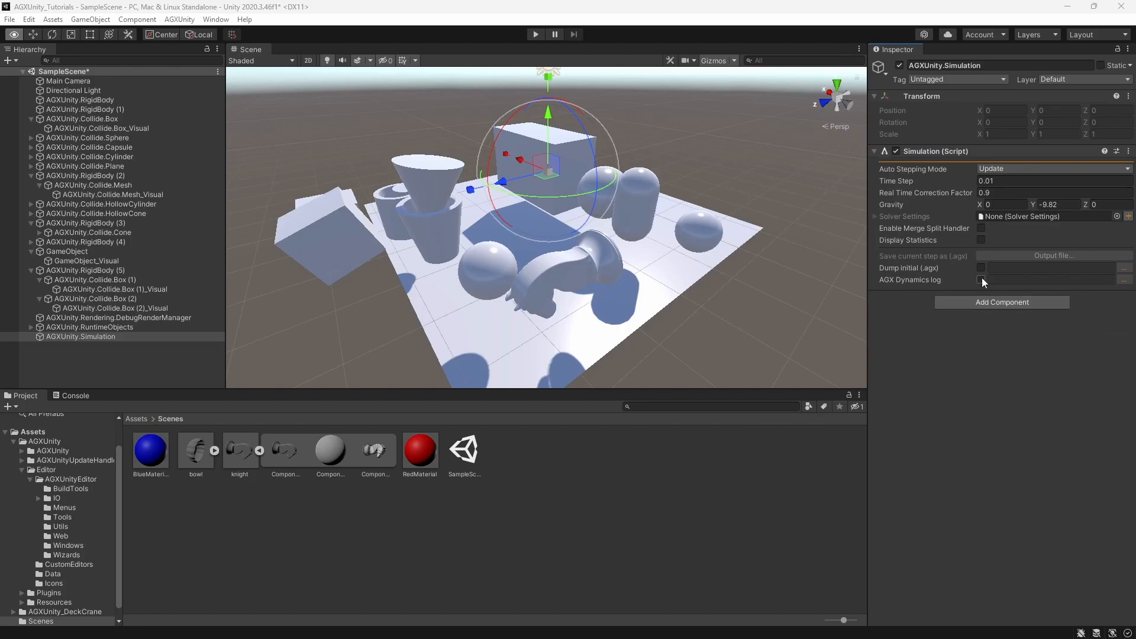
Enable Display Statistics on the simulation and check the AGX Dynamics statistics in the Game view during a run, then move the Game window away.
left_click(980, 240)
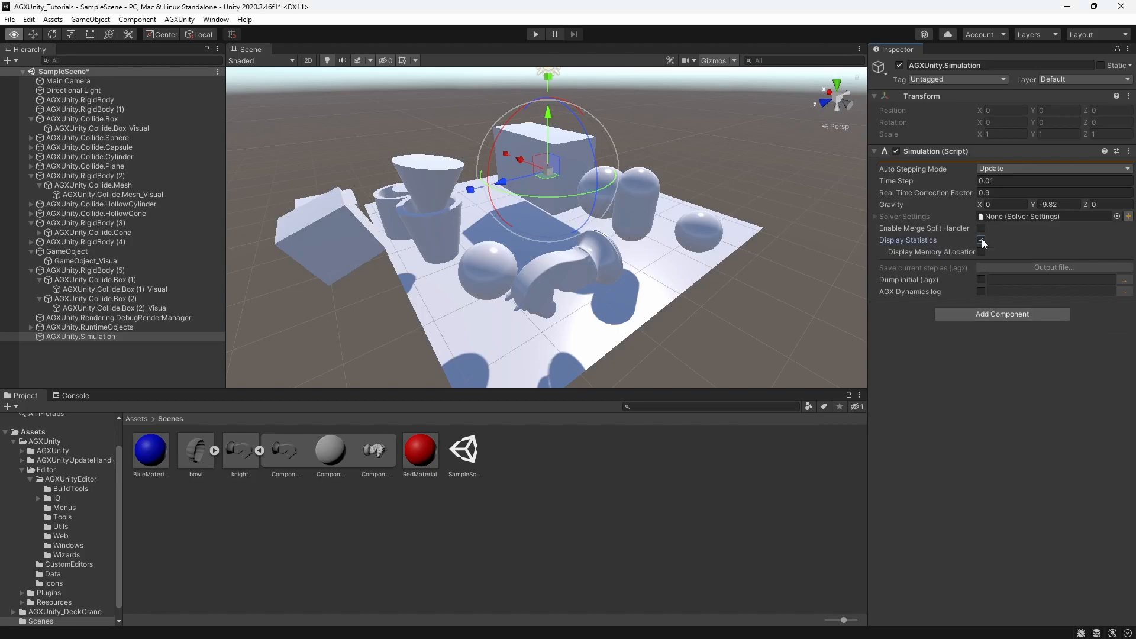
left_click_drag(1135, 181, 744, 189)
left_click(535, 34)
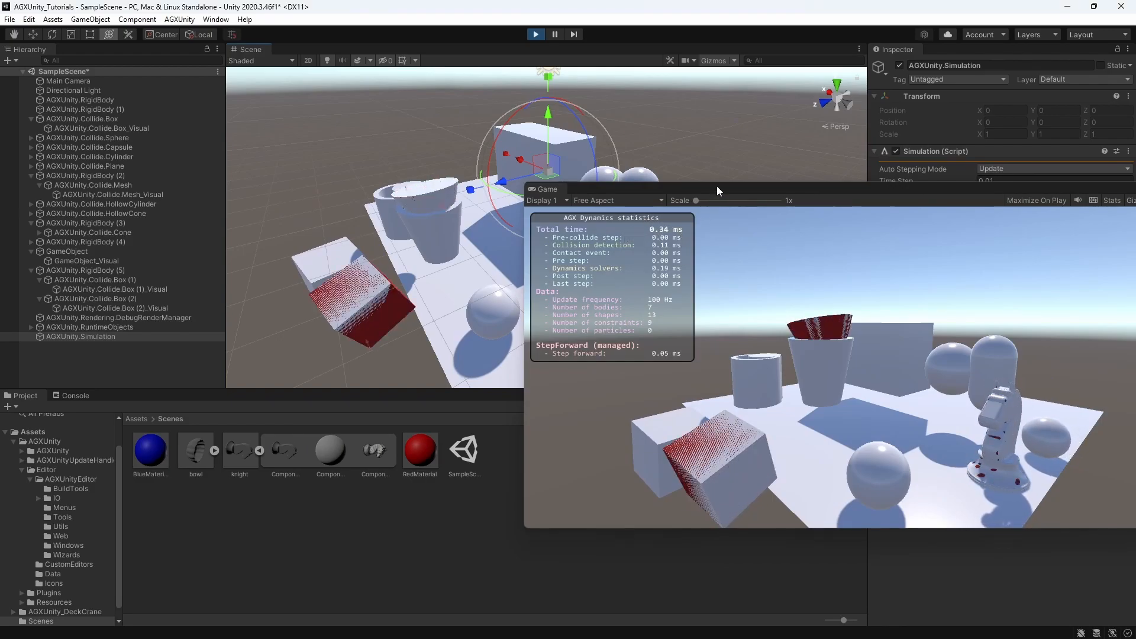
left_click_drag(716, 185, 694, 187)
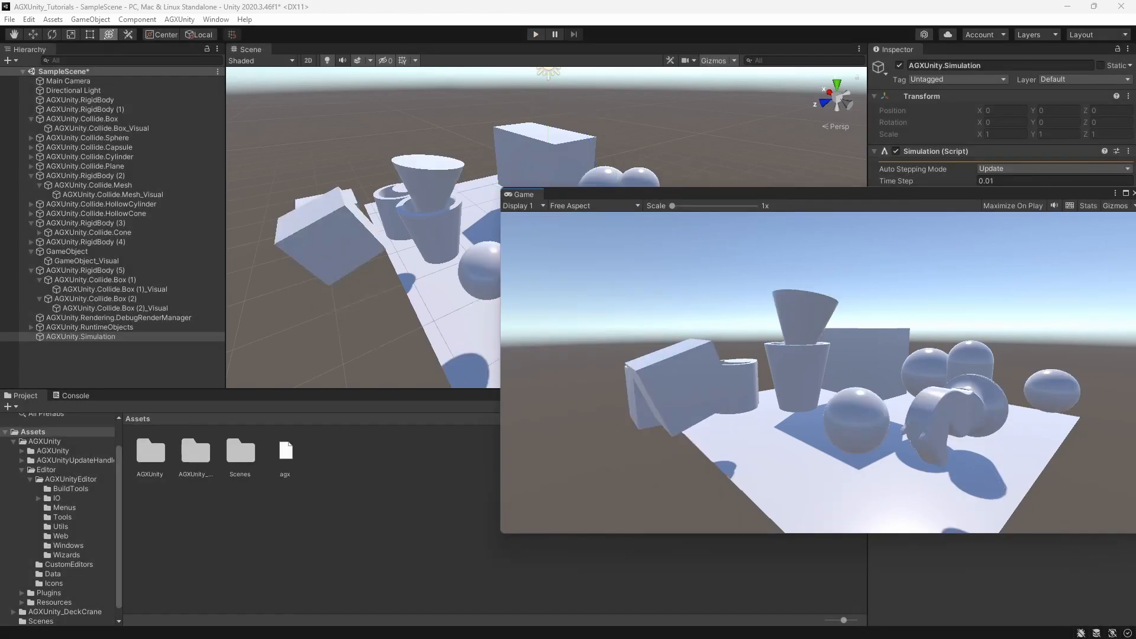
left_click_drag(942, 193, 1135, 343)
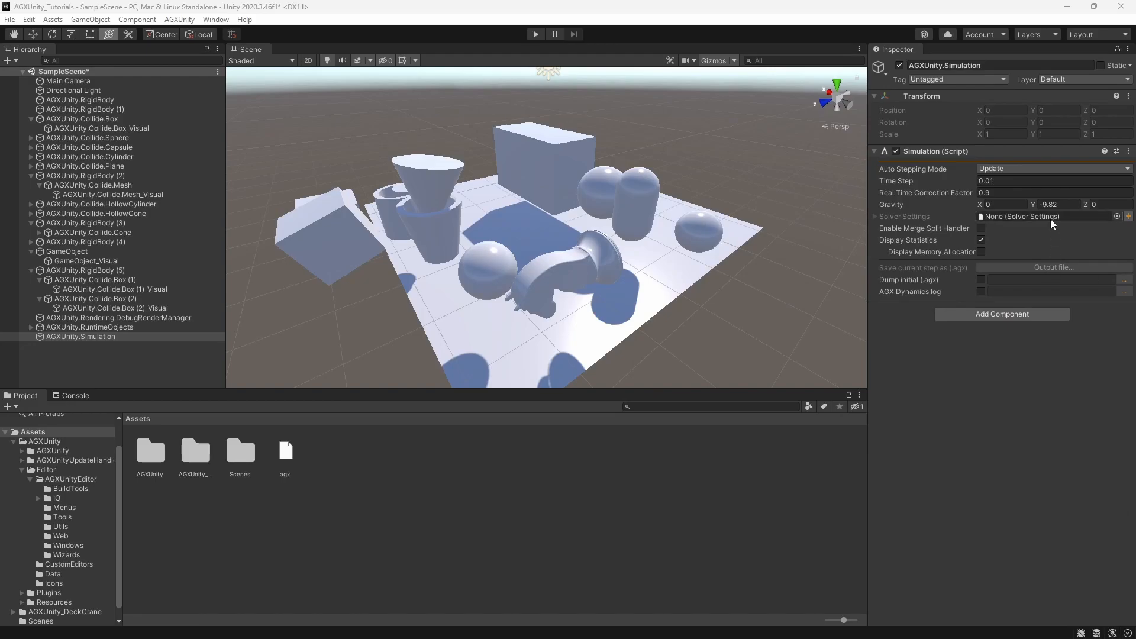
Create a solver settings asset for the simulation as new solver settings.asset in the Assets folder and open its parameters.
left_click(1128, 216)
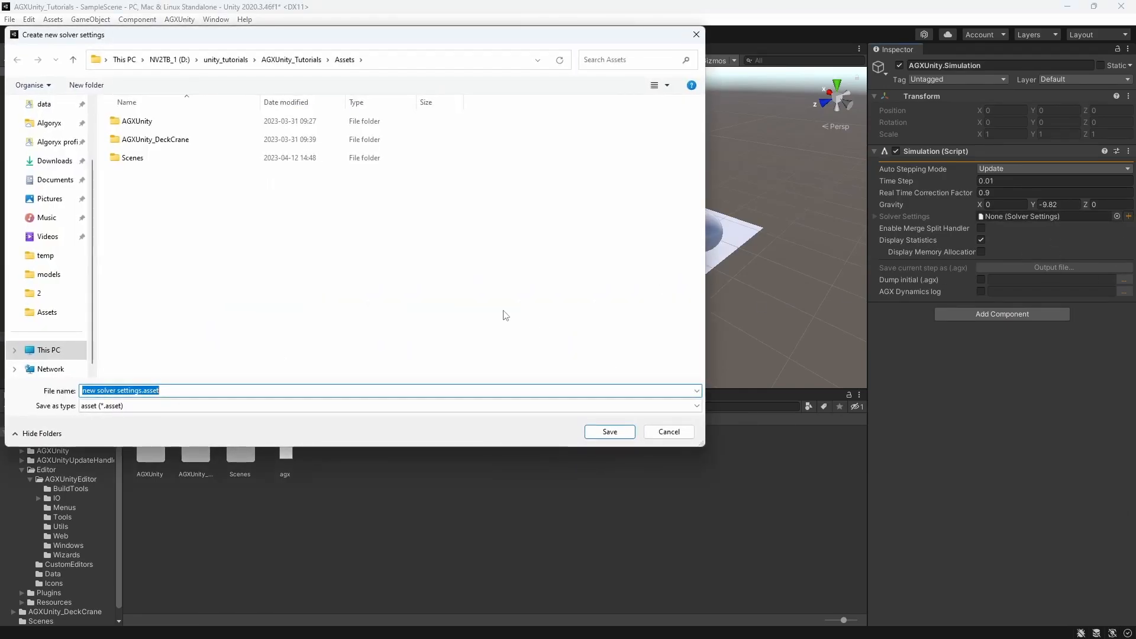
left_click(610, 432)
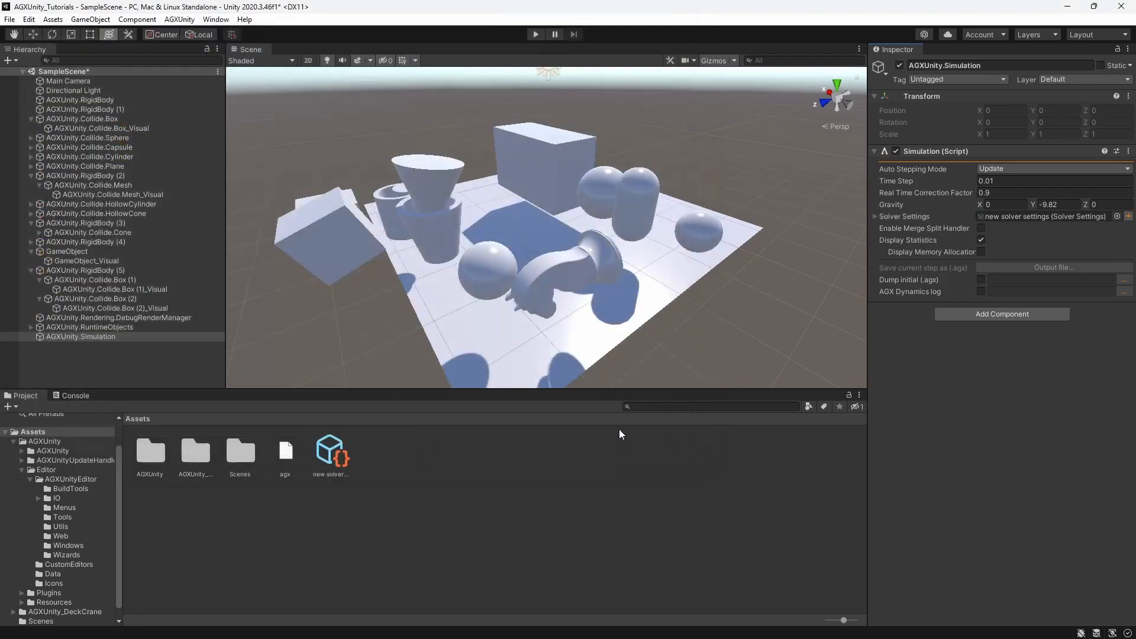
double_click(1026, 218)
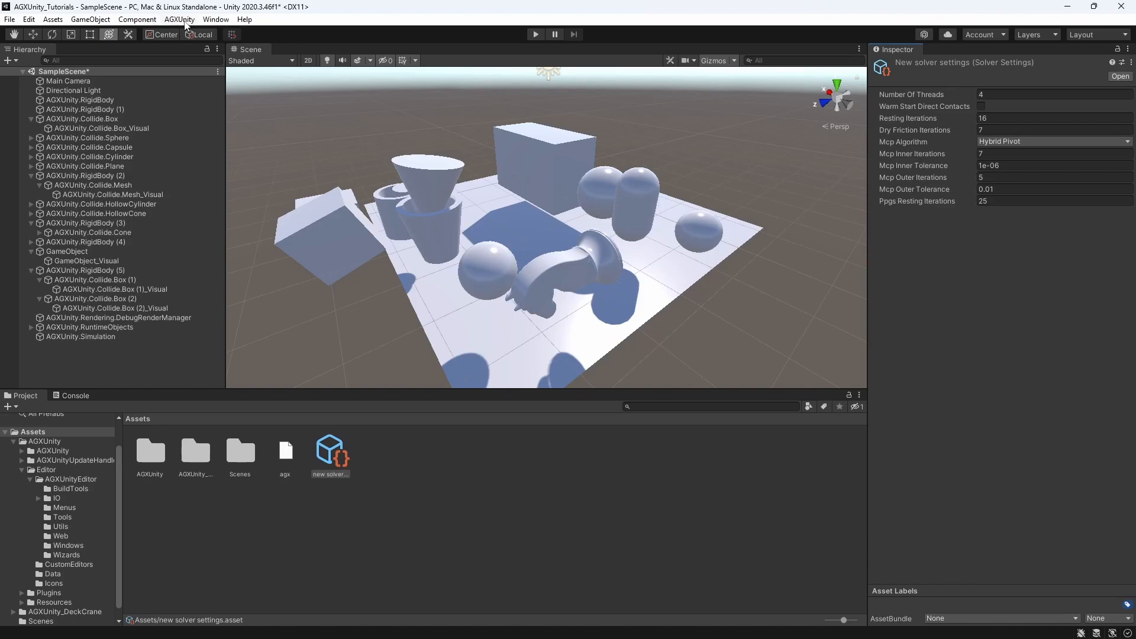
Return to AGXUnity.Simulation, enable Dump initial (.agx) with the file path c:\temp\myscene.agx, then disable the dump.
left_click(180, 21)
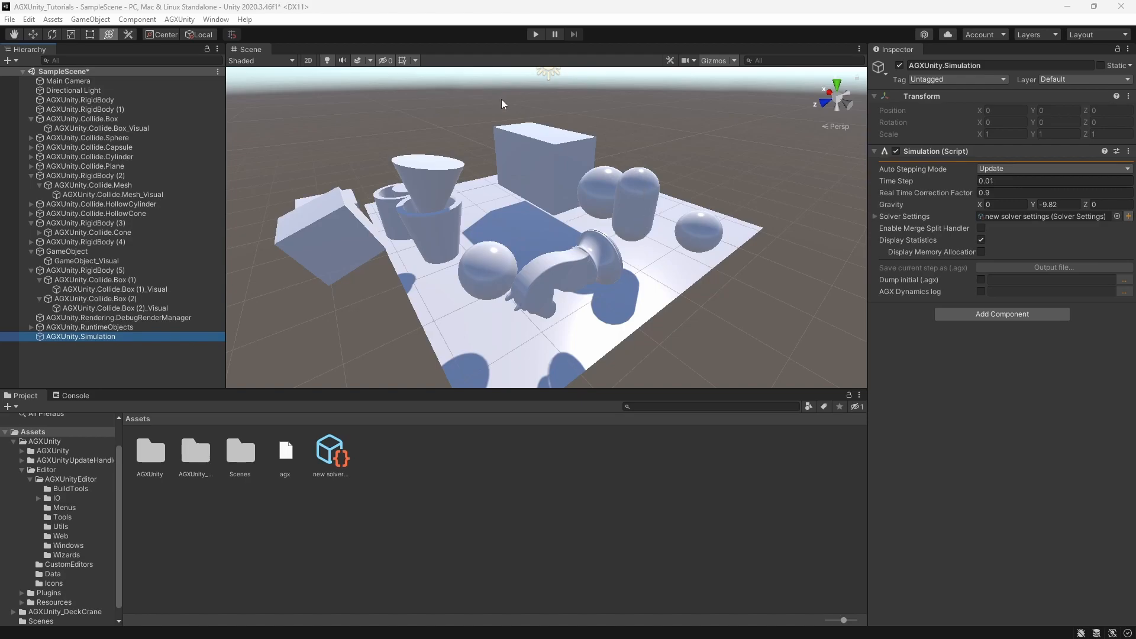
left_click(981, 279)
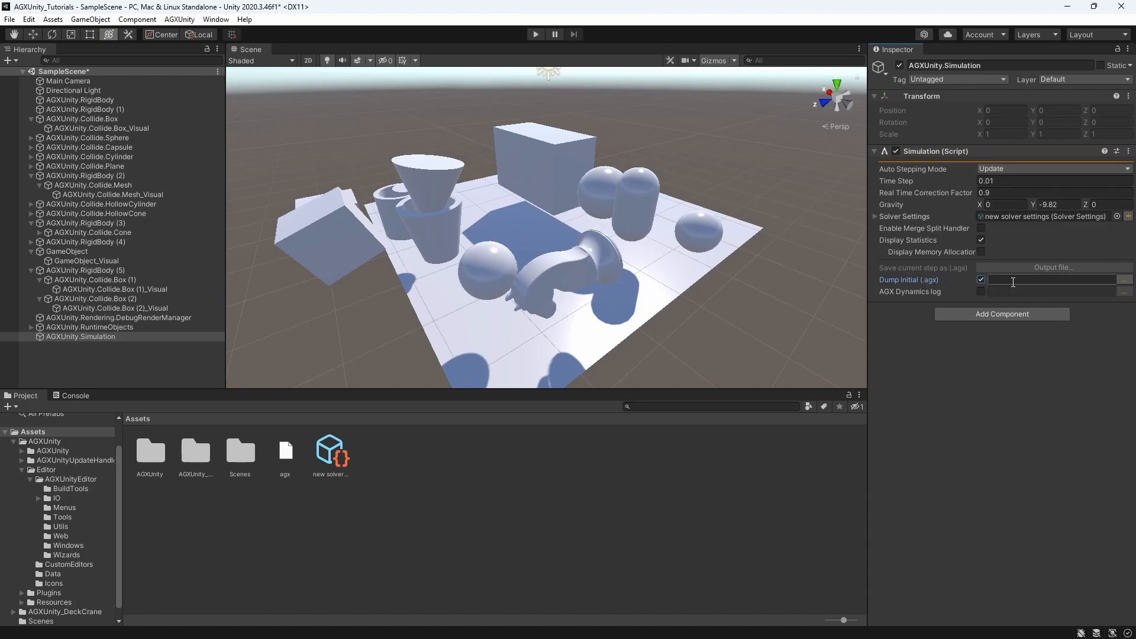
left_click(1063, 280)
type("c:\\tempo")
key("BackSpace")
type("\\myscene.agx")
left_click(982, 281)
Run and pause the simulation, then enable the AGX Dynamics log with the file path c:\temp\agx.log.
left_click(536, 34)
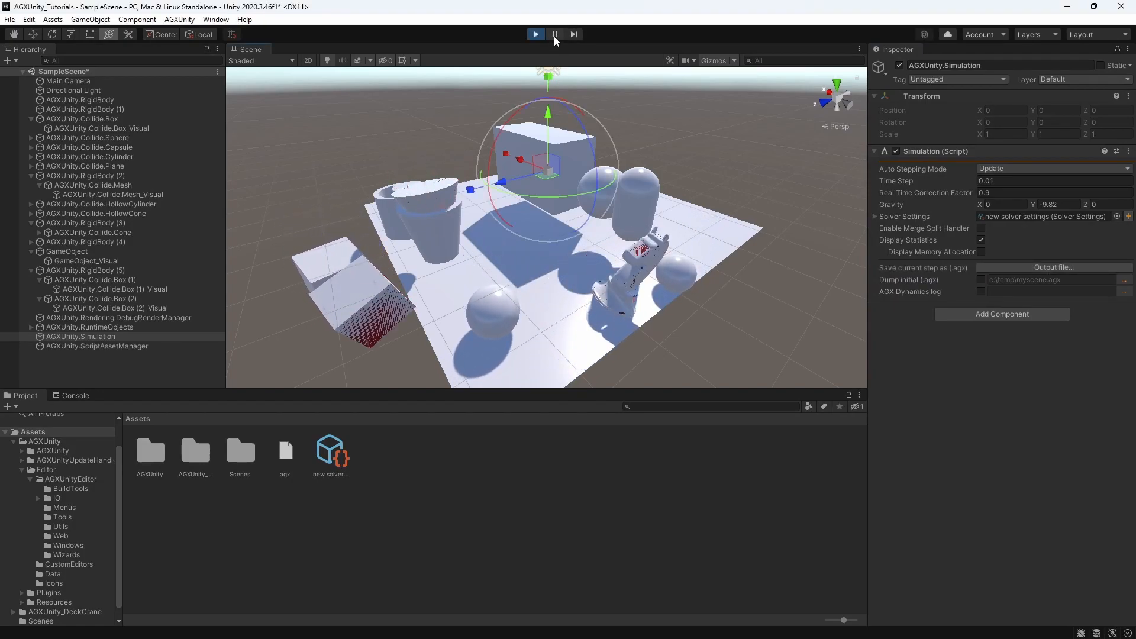
left_click(554, 35)
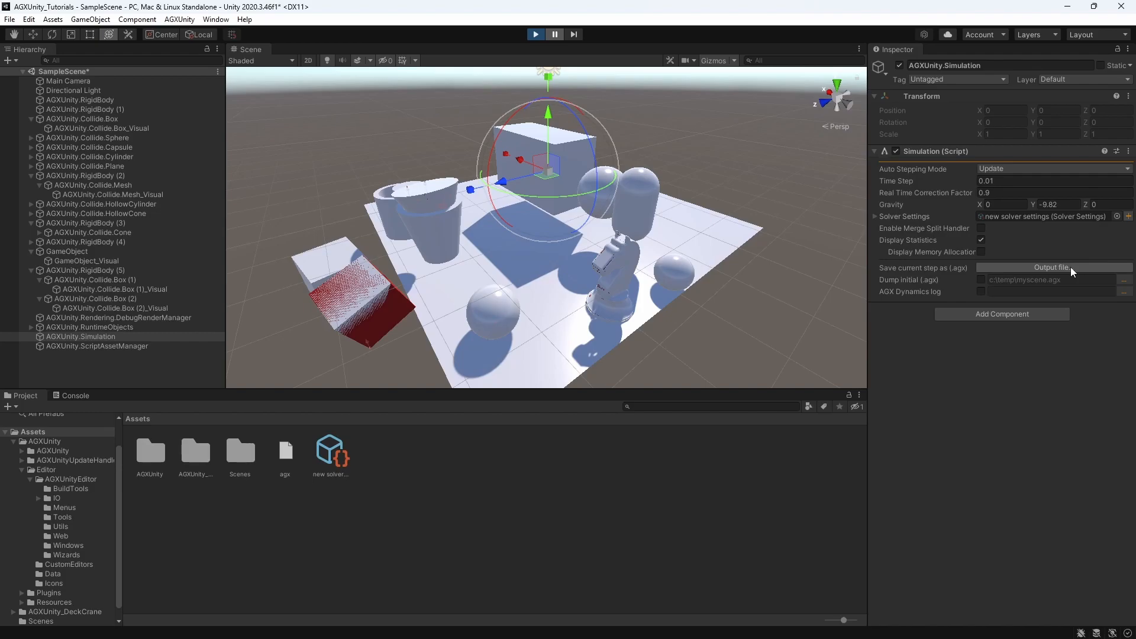
left_click(982, 292)
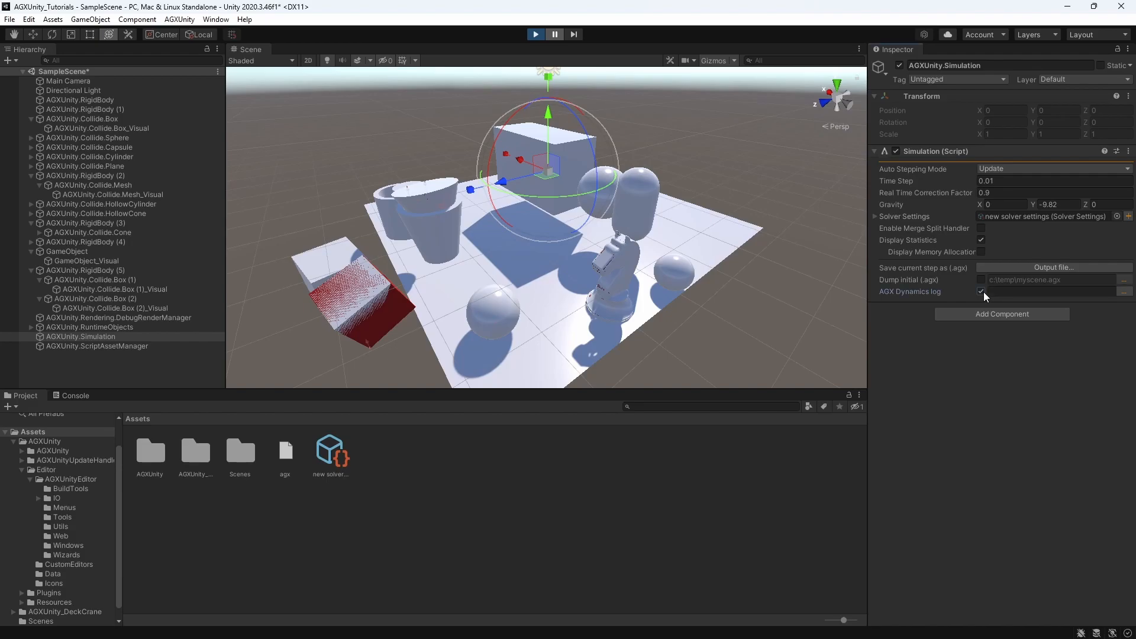
left_click(981, 291)
type("c:\\temp\\agx.log")
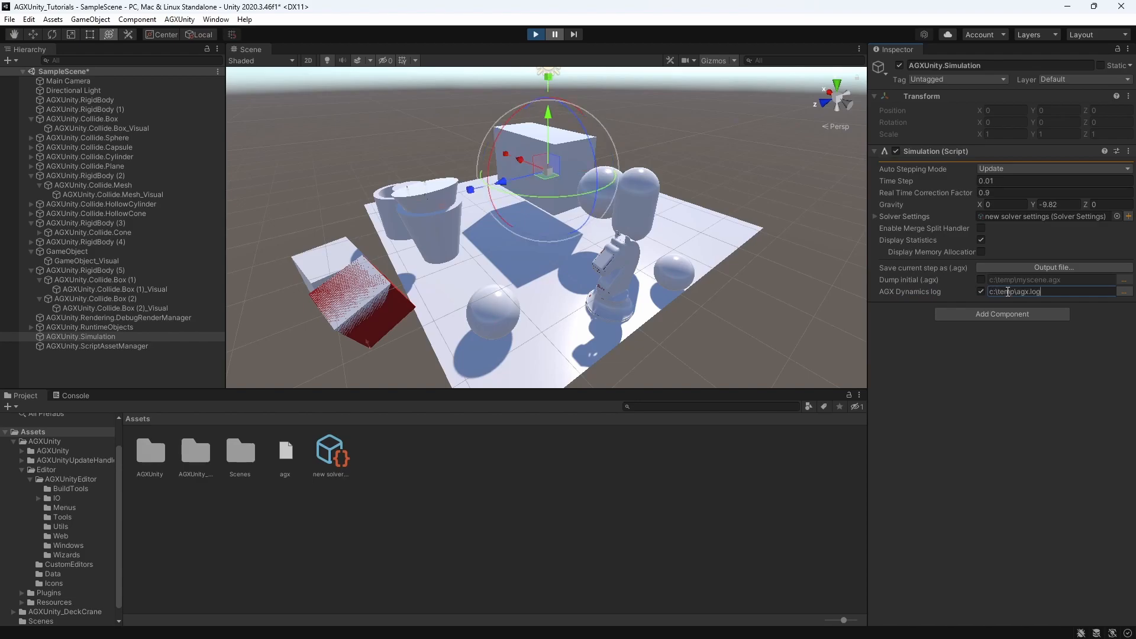